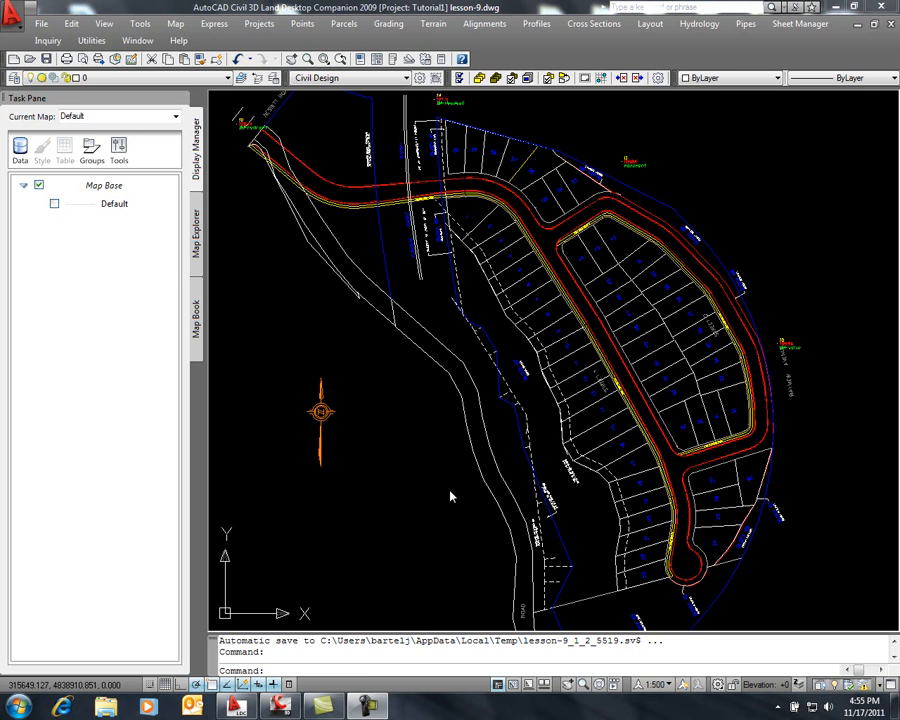
Switch to AutoCAD Civil 3D 2012, create a new drawing and open the Land Desktop project data import
click(283, 708)
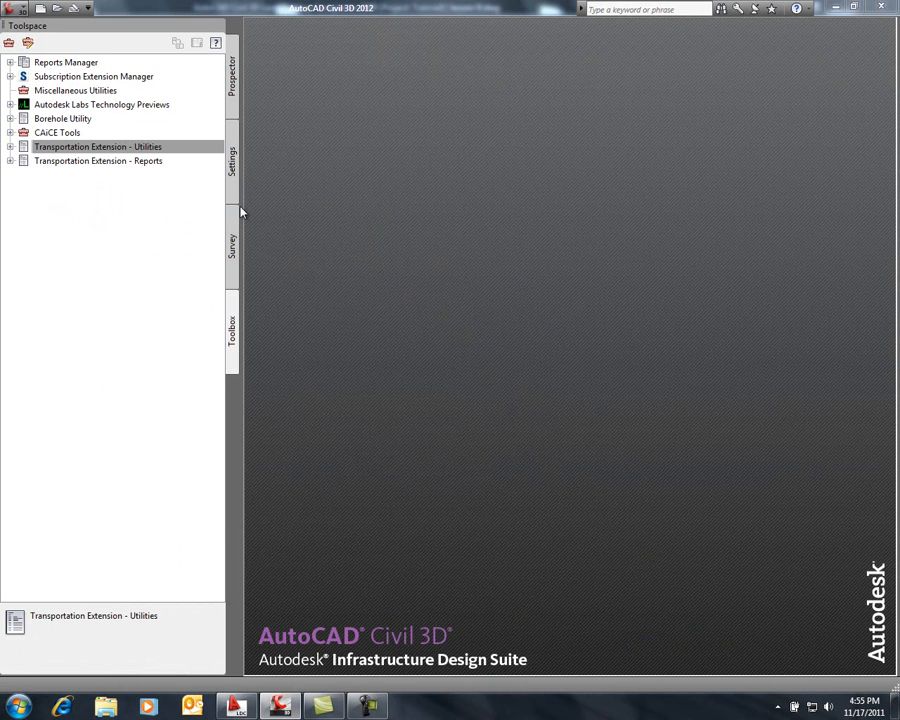
click(40, 8)
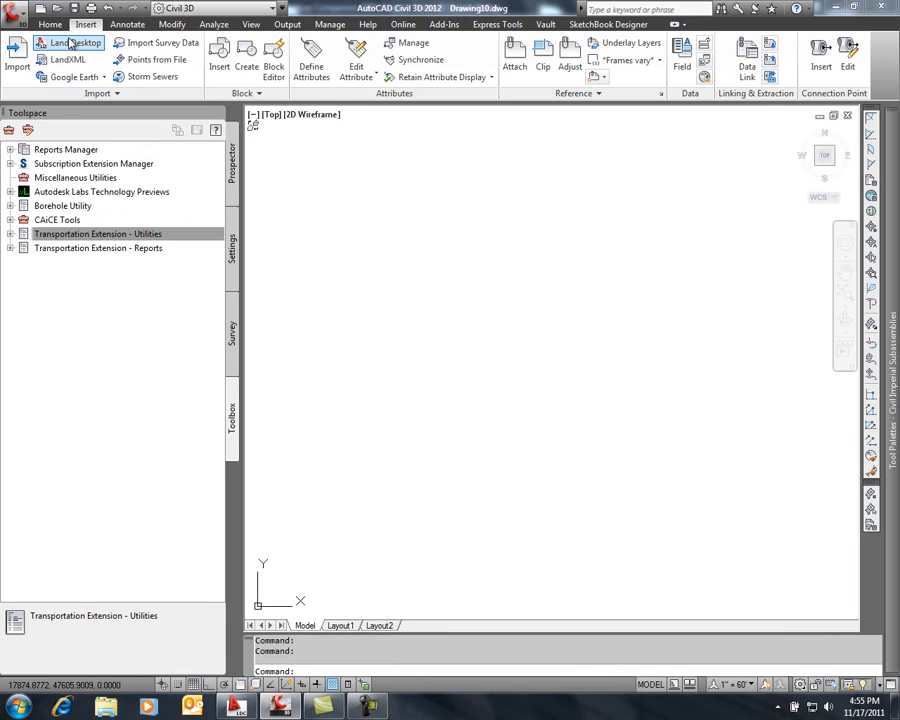
click(90, 48)
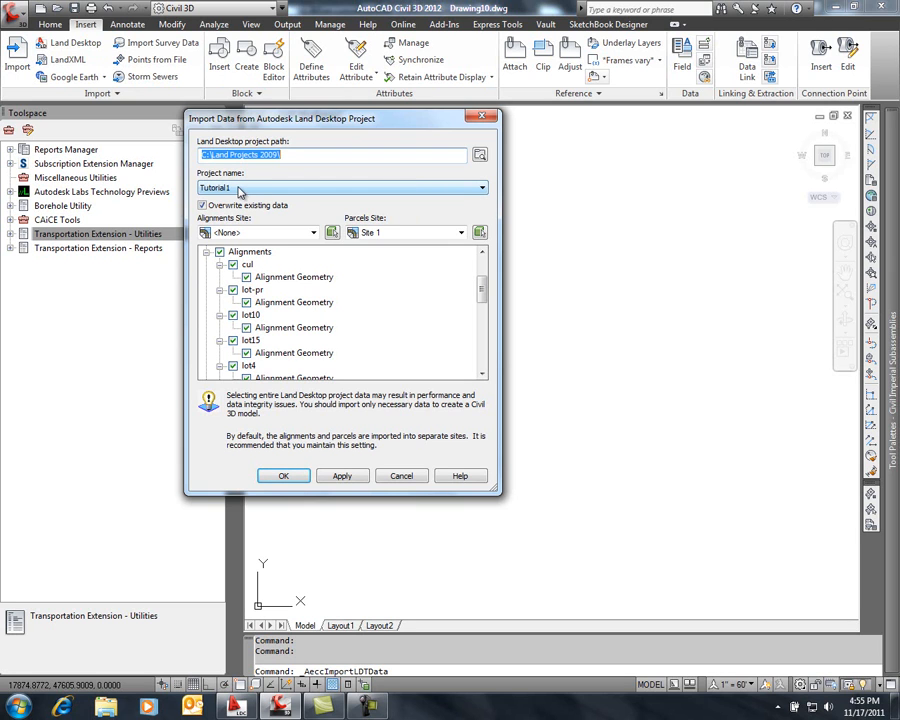
Exclude the description keys, the AREA1B and AREA1C surfaces, and all alignments from the Tutorial1 import selection
drag(479, 290, 480, 271)
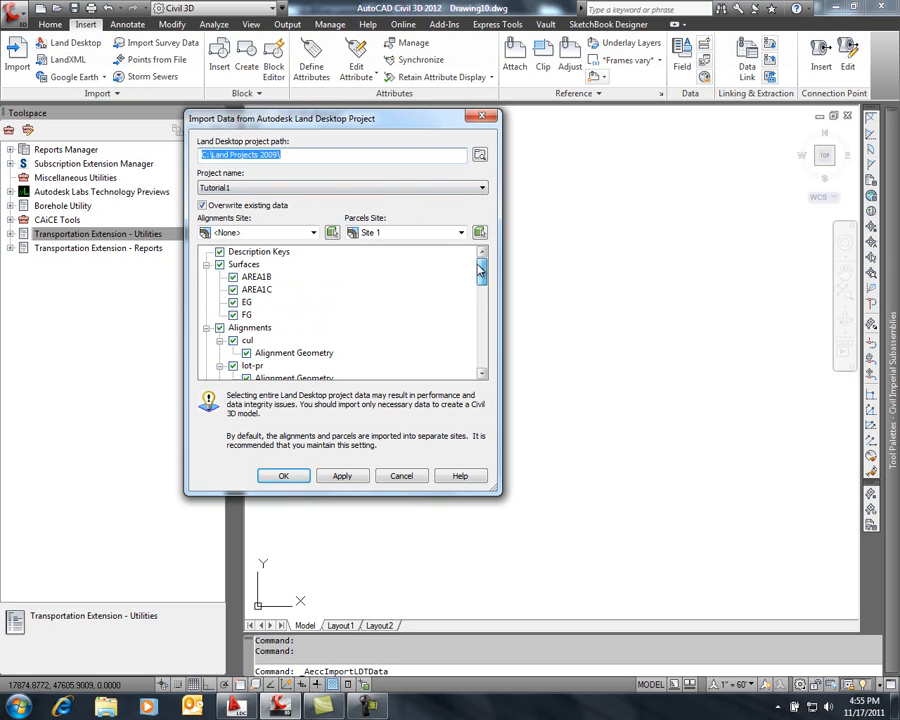
click(219, 251)
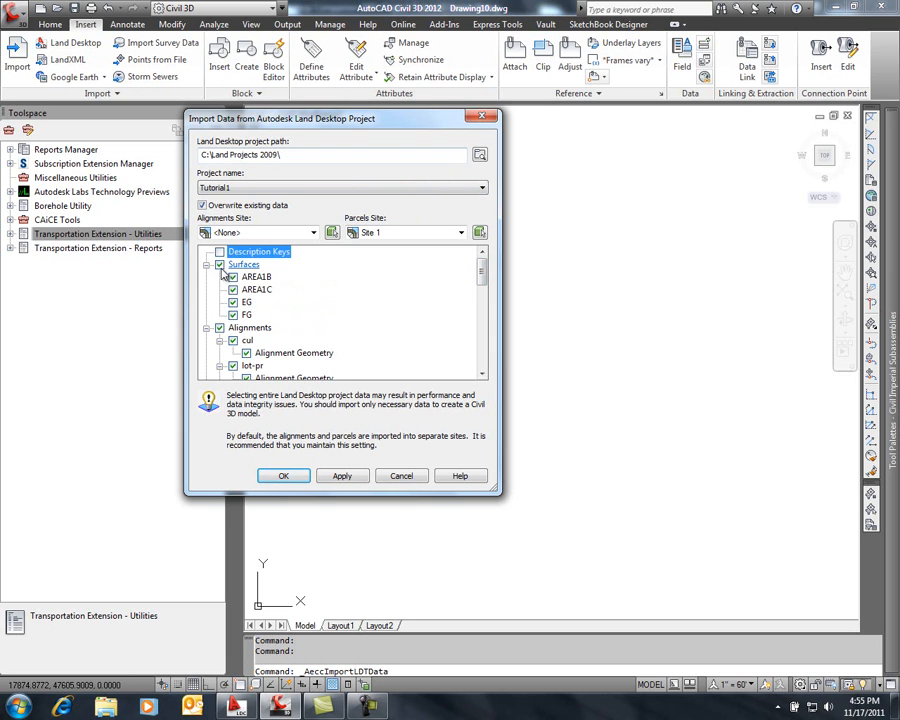
click(233, 276)
click(233, 289)
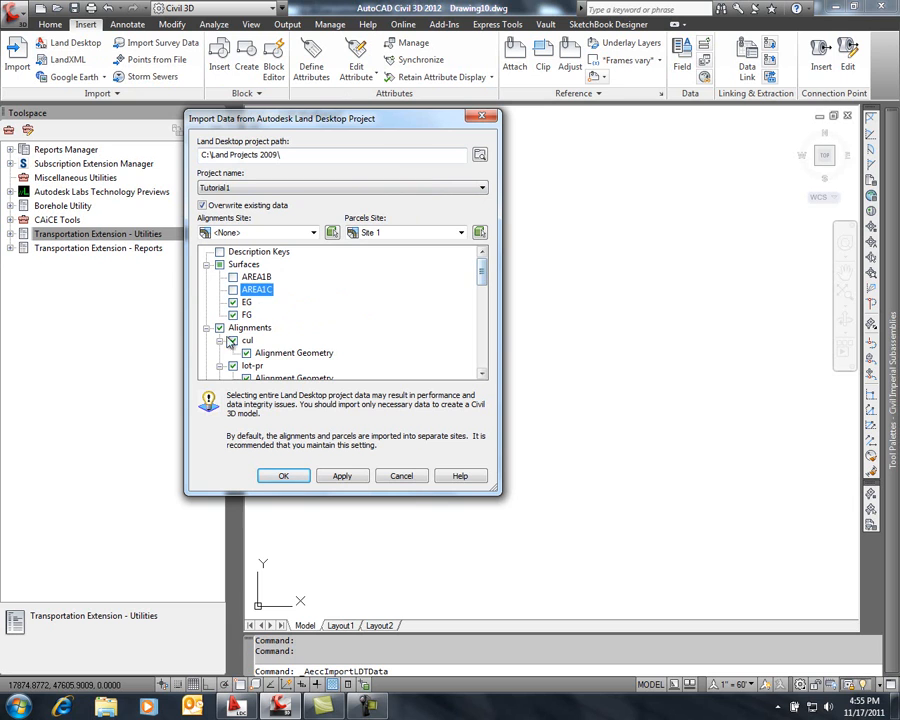
click(220, 333)
Include only the str-a alignment with its existing and finished ground profiles, leaving out parcels and pipe runs, and import the data
drag(482, 270, 484, 358)
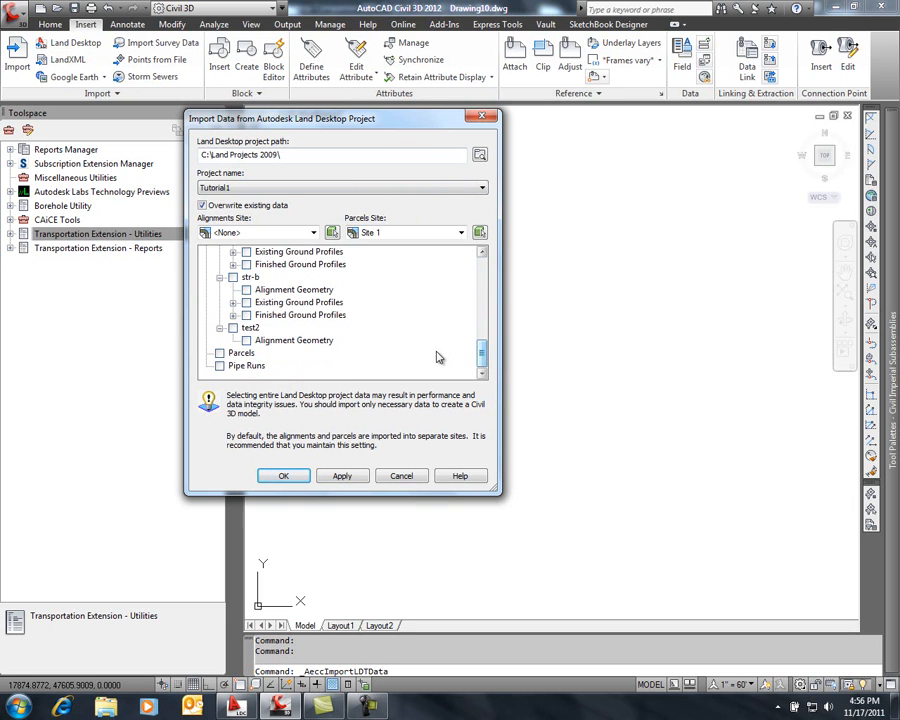
click(482, 253)
click(482, 253)
click(482, 253)
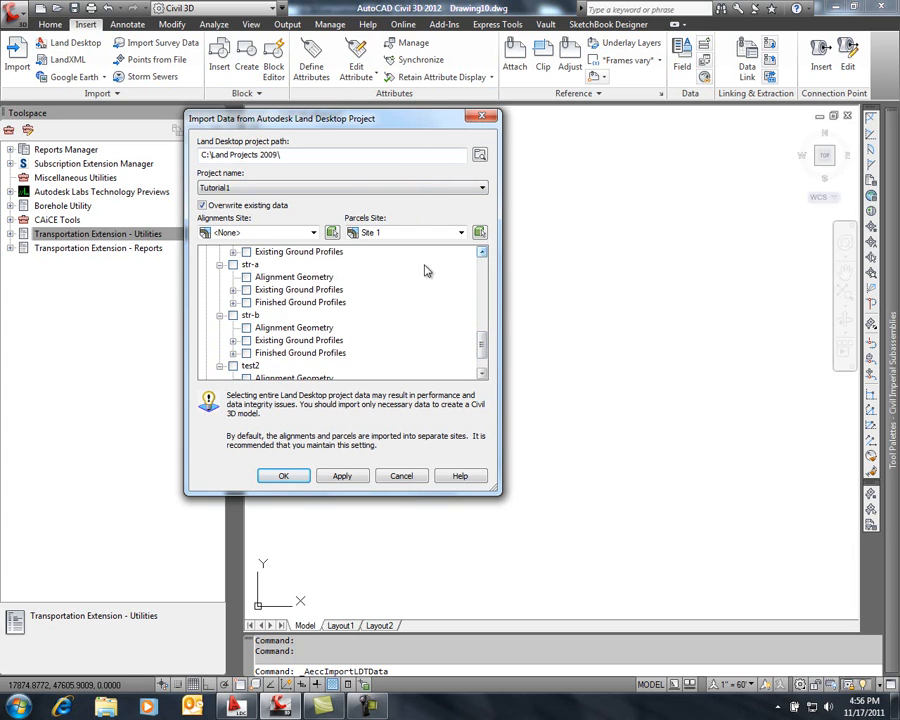
click(233, 265)
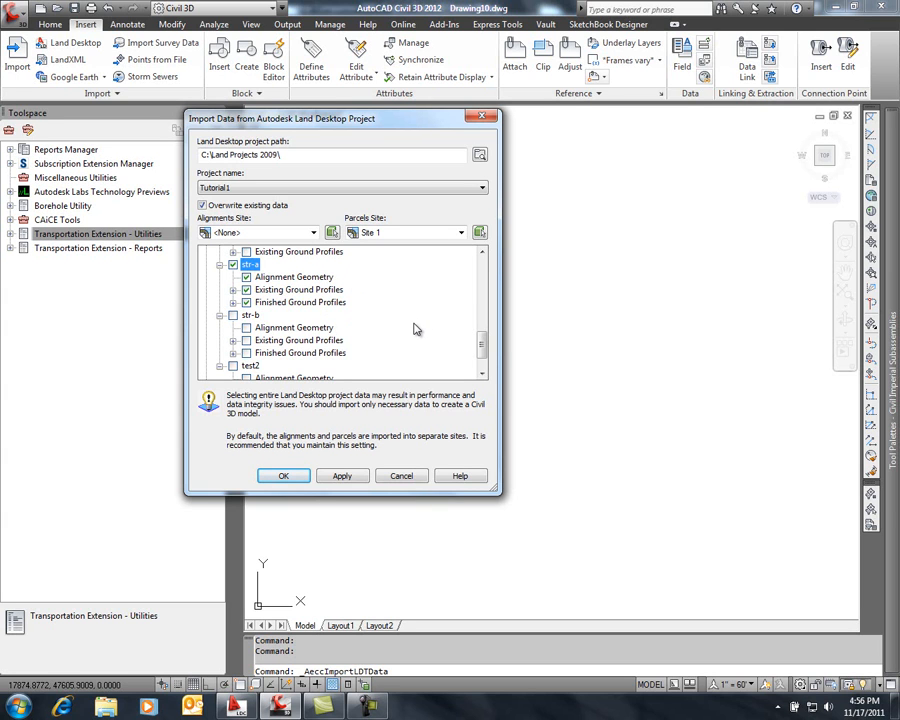
click(277, 477)
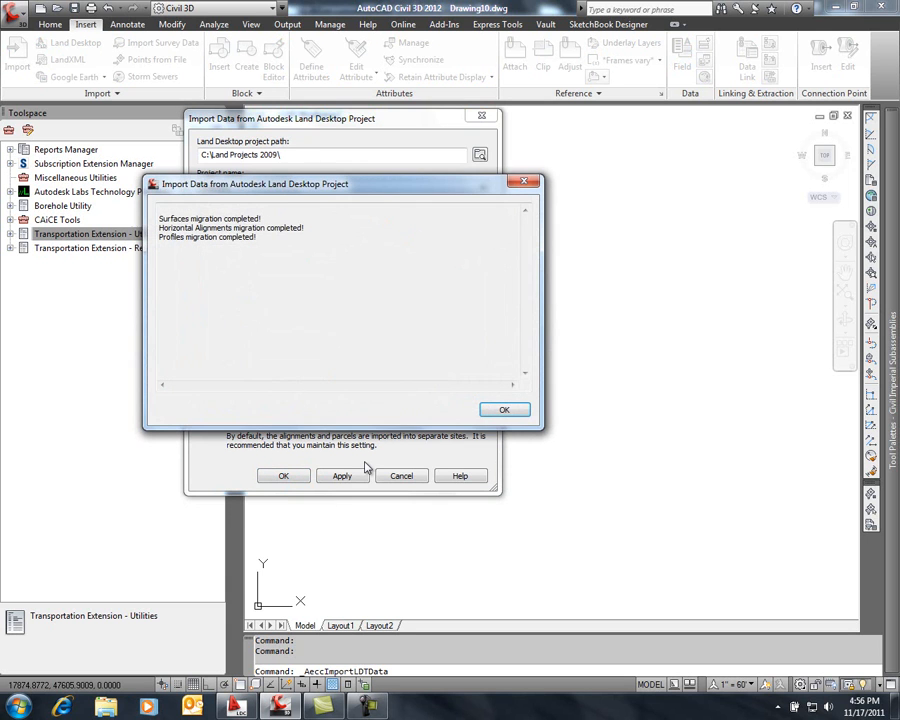
click(508, 410)
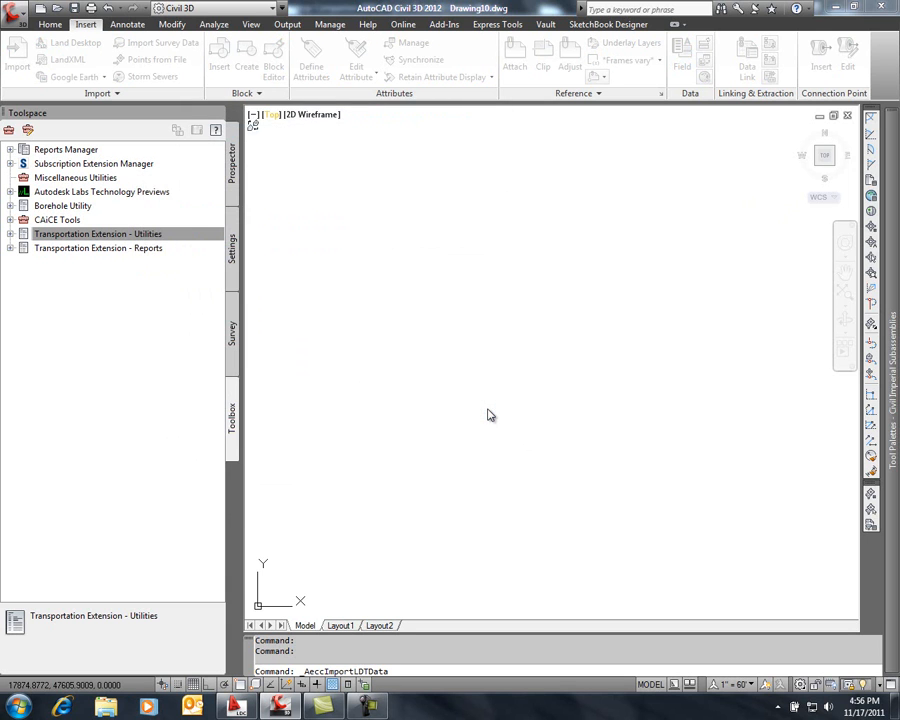
Zoom to the drawing extents and set the annotation scale to 1" = 10'
text(z)
key(Return)
text(e)
key(Return)
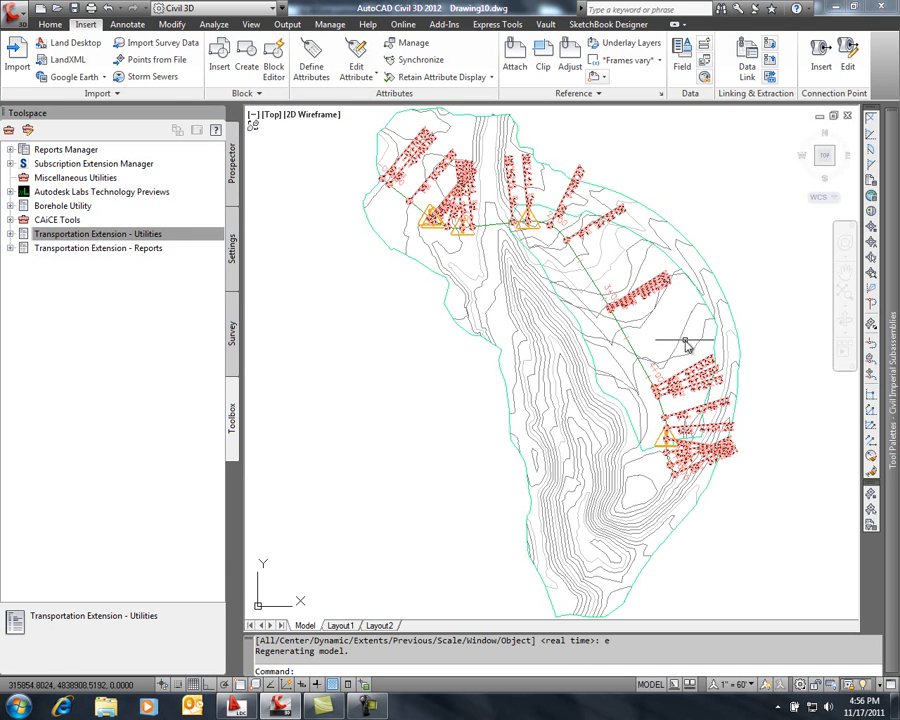
click(752, 685)
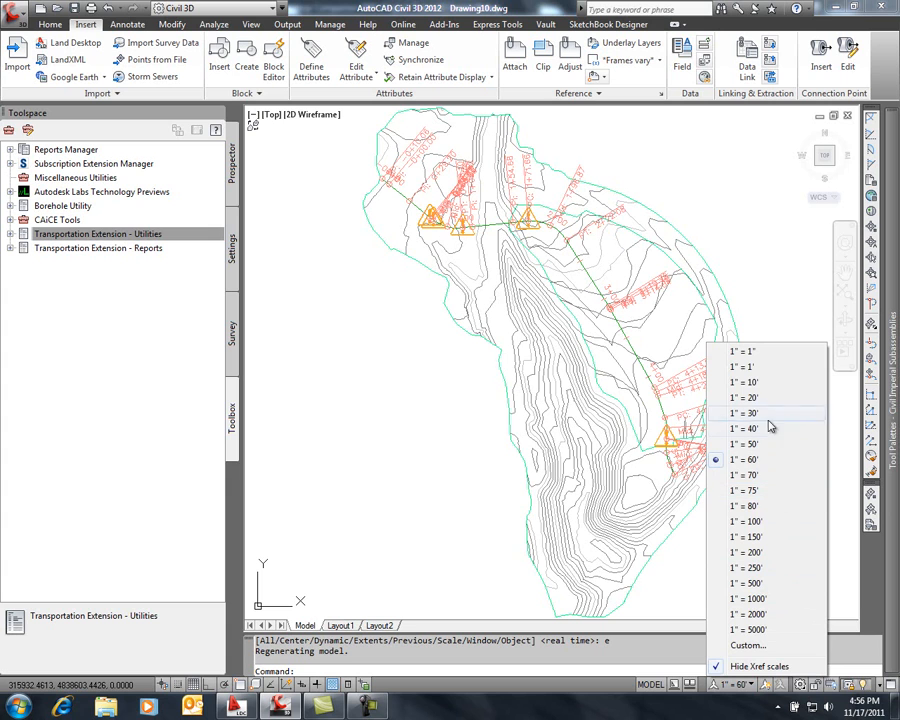
click(763, 383)
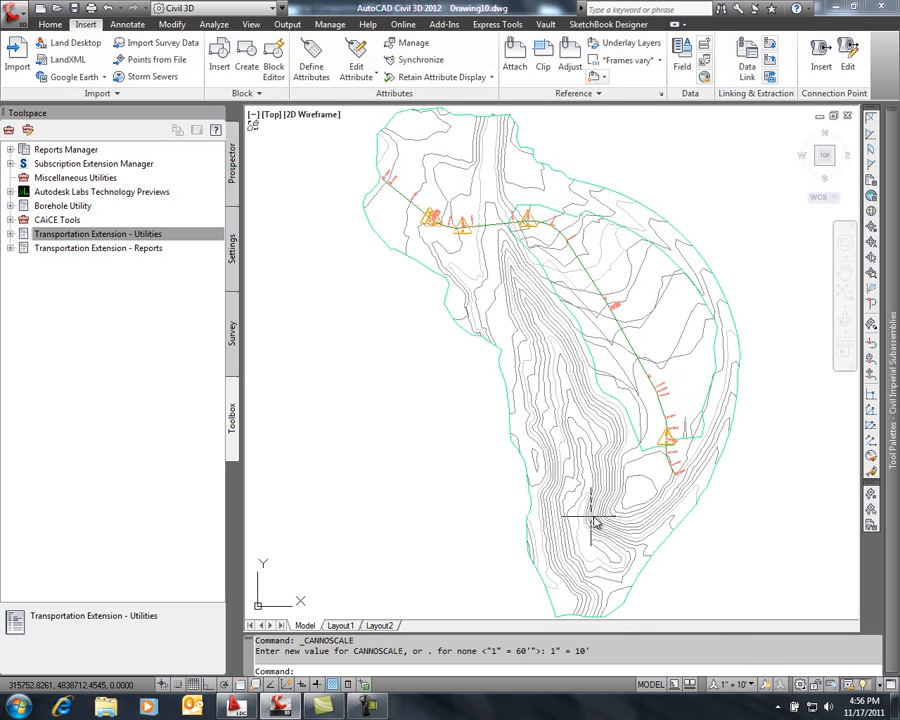
Change the FG surface's style to Contours 1' and 5' (Design)
click(620, 245)
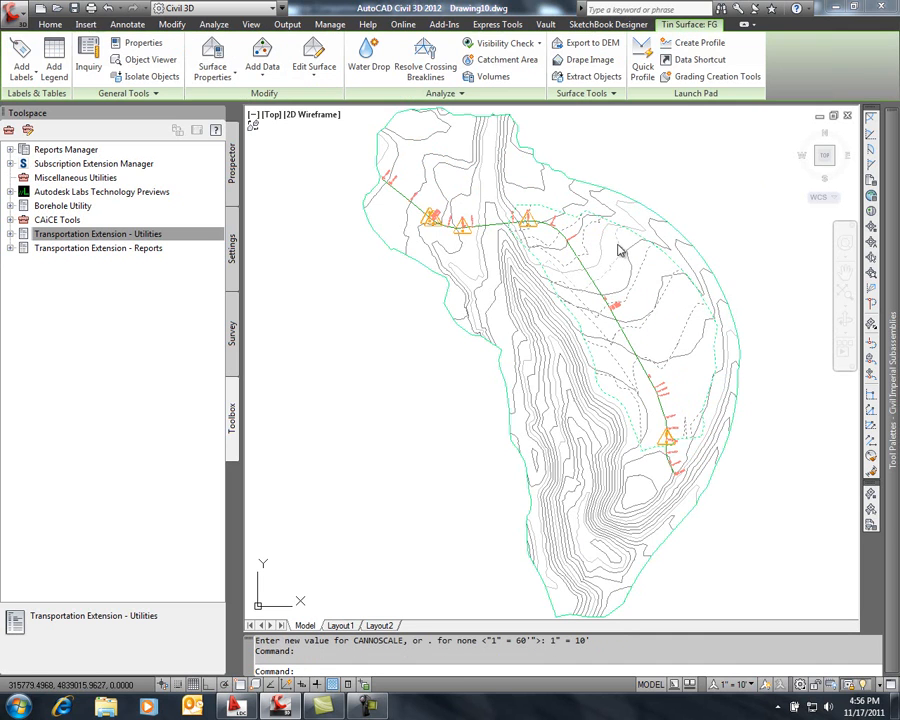
click(225, 62)
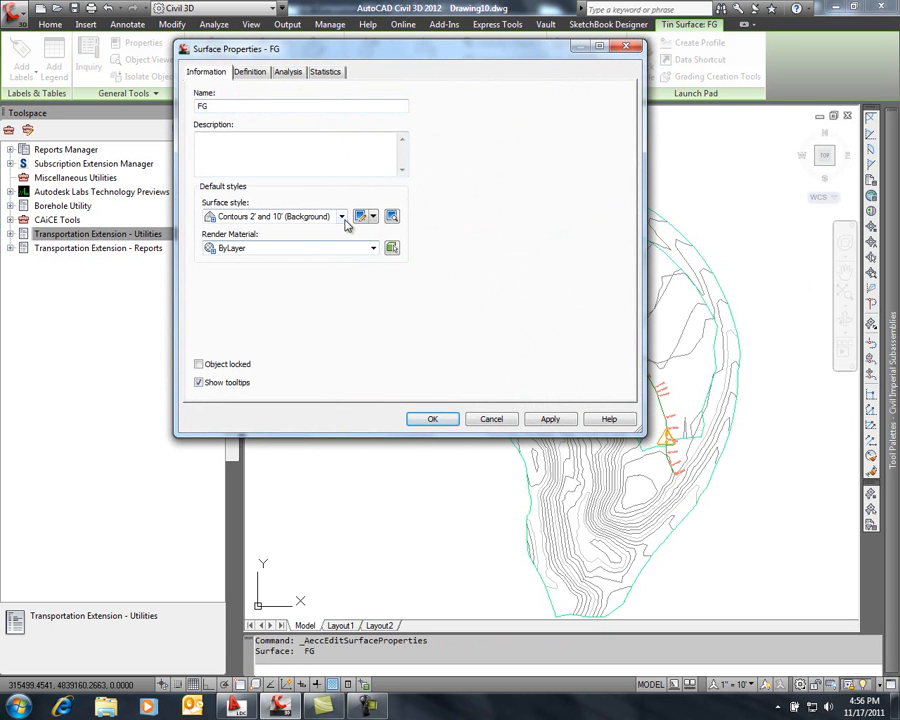
click(341, 217)
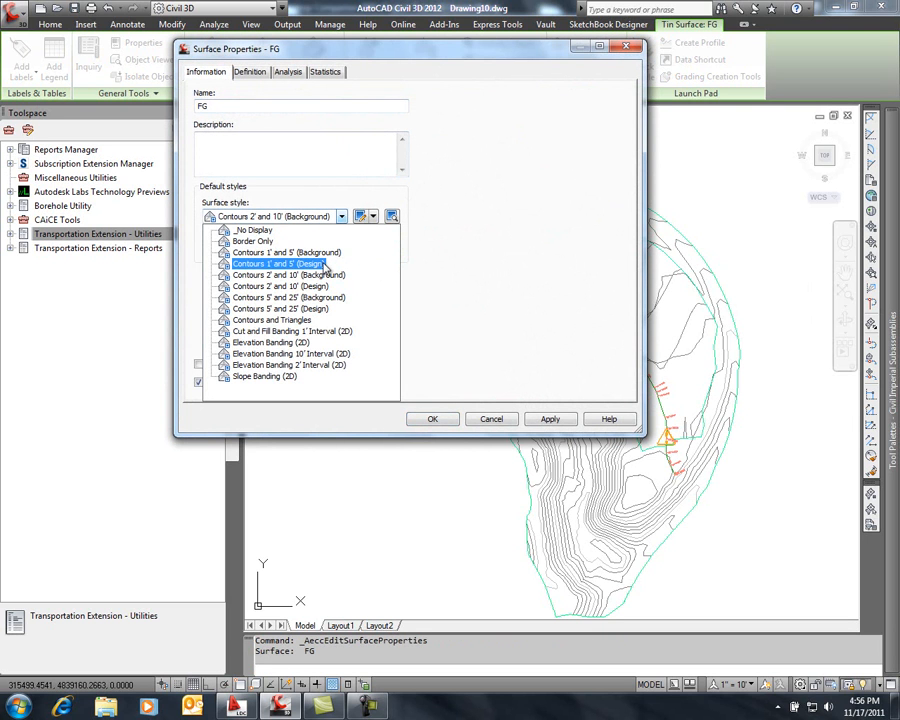
click(310, 265)
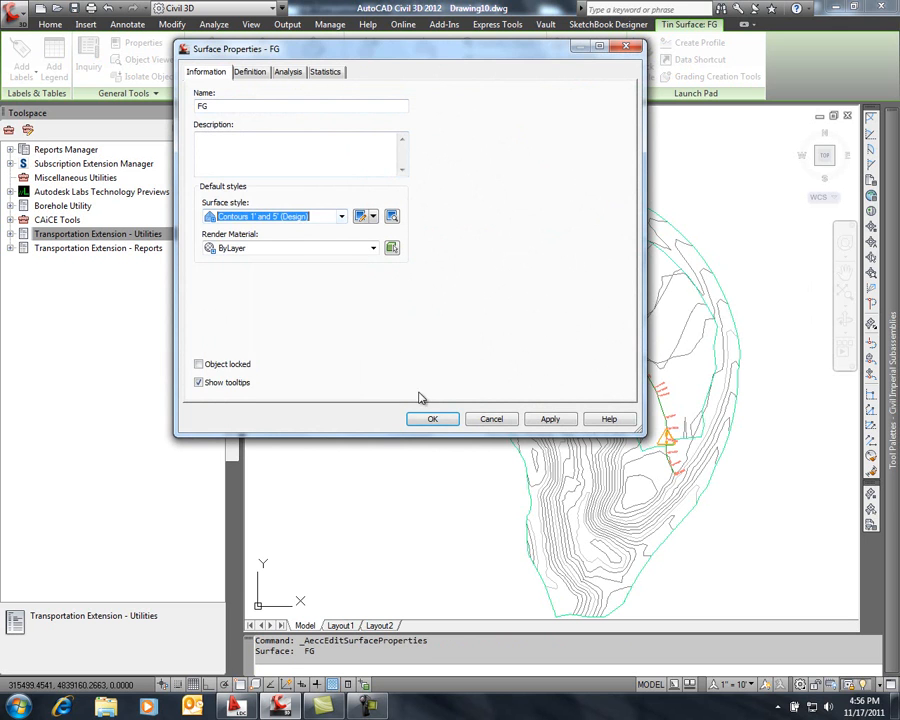
click(432, 419)
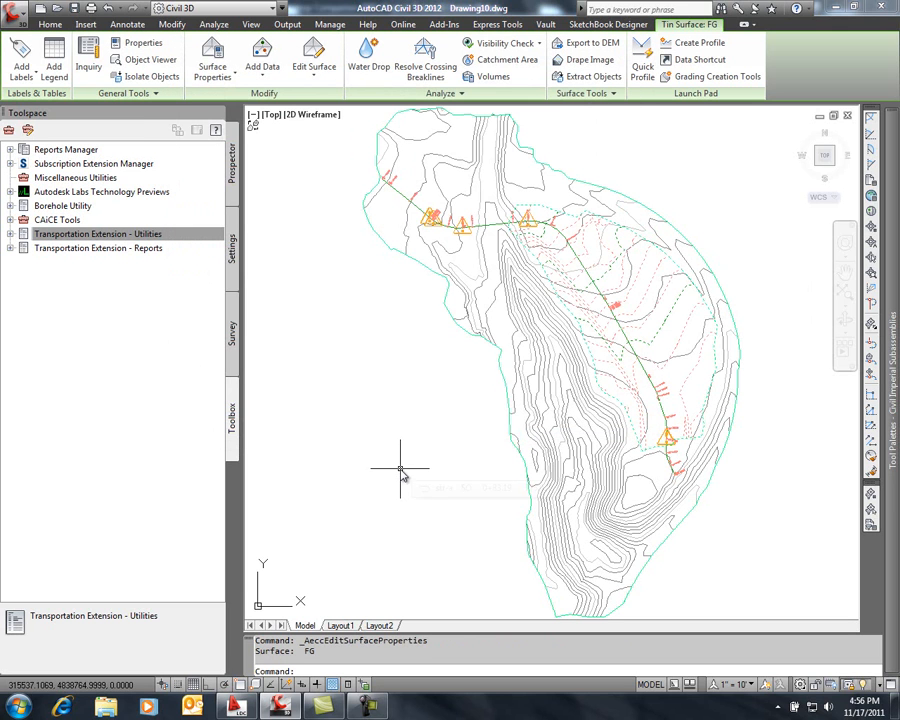
key(Escape)
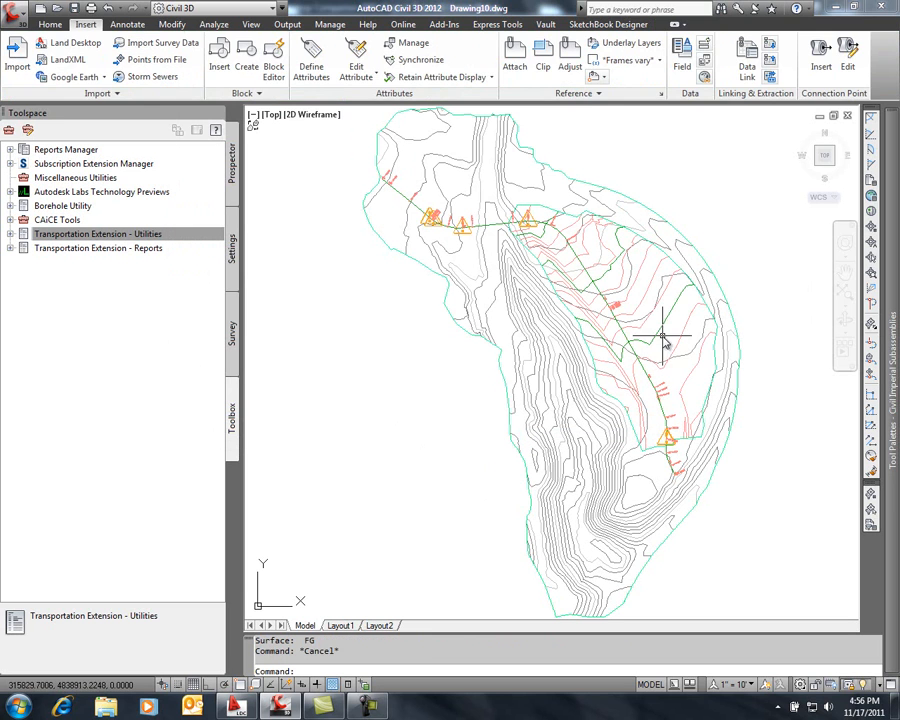
Paste the FG surface into the EG surface
scroll(615, 289, up, 3)
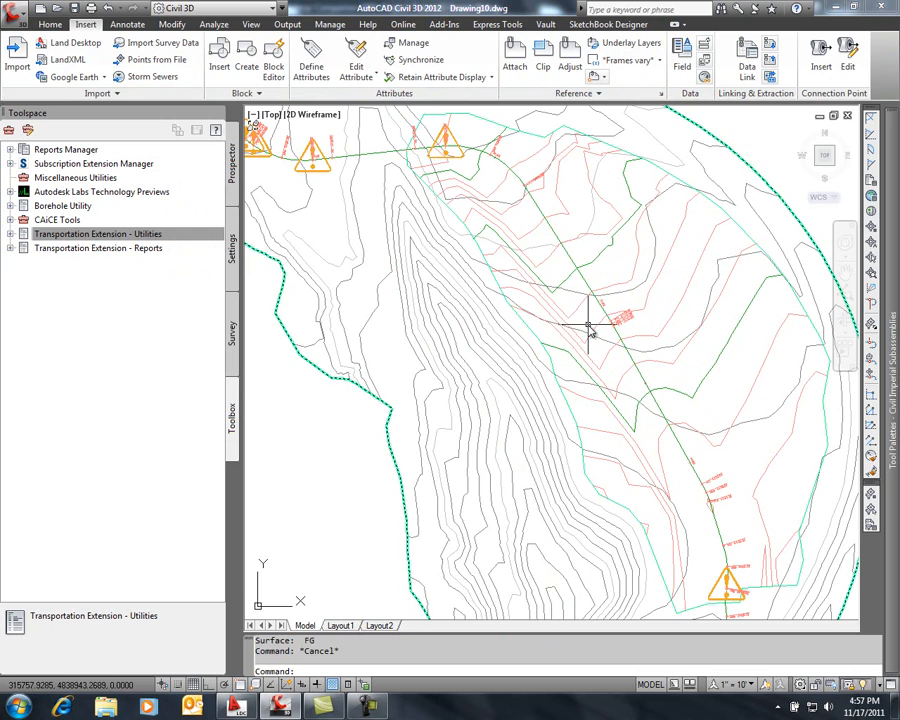
mouse_move(589, 330)
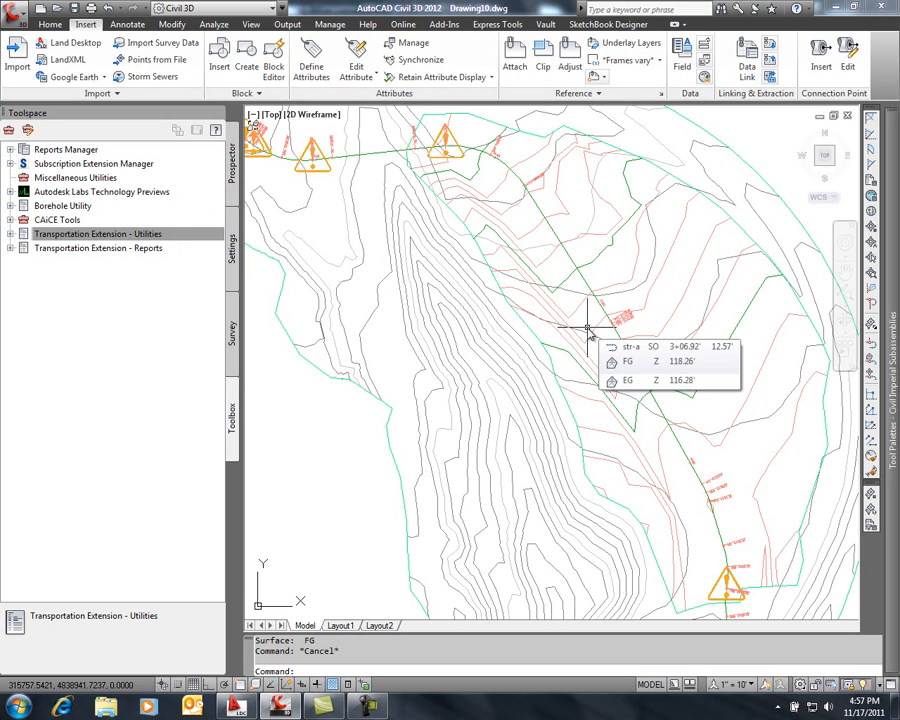
click(487, 340)
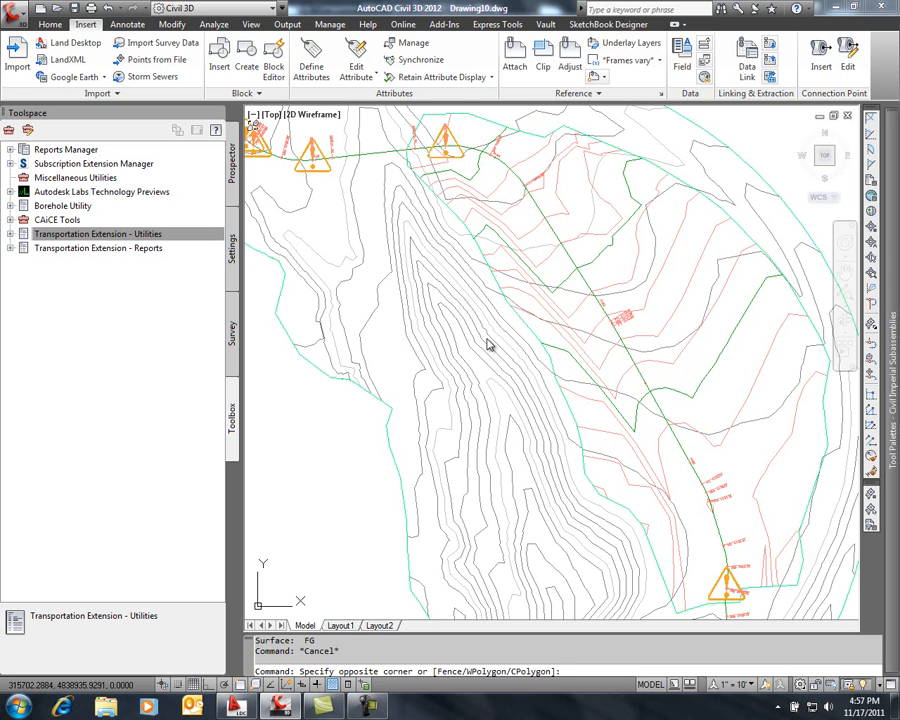
click(483, 343)
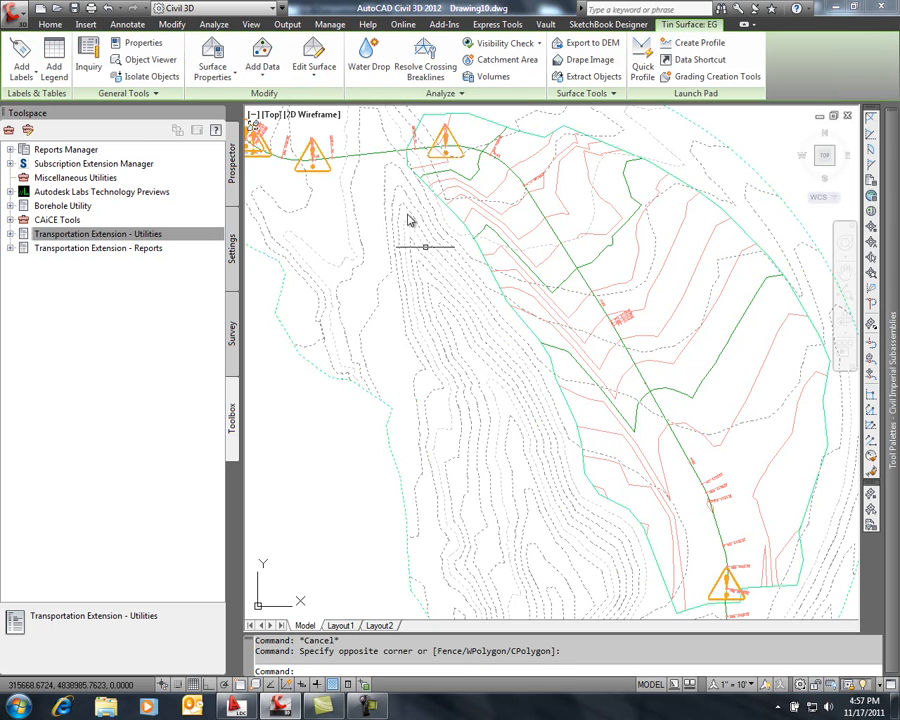
click(315, 71)
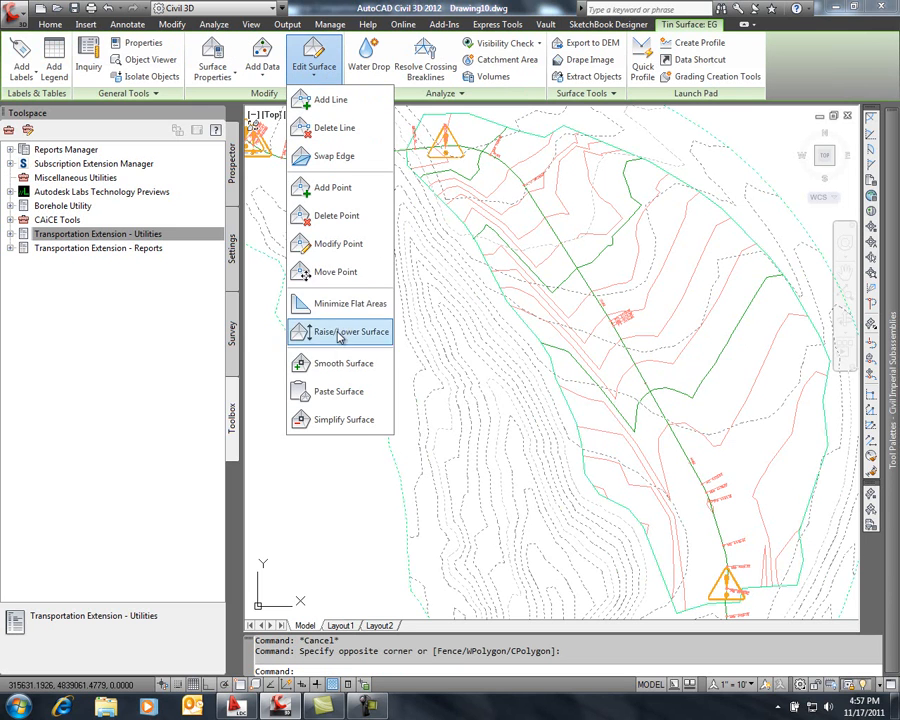
click(342, 392)
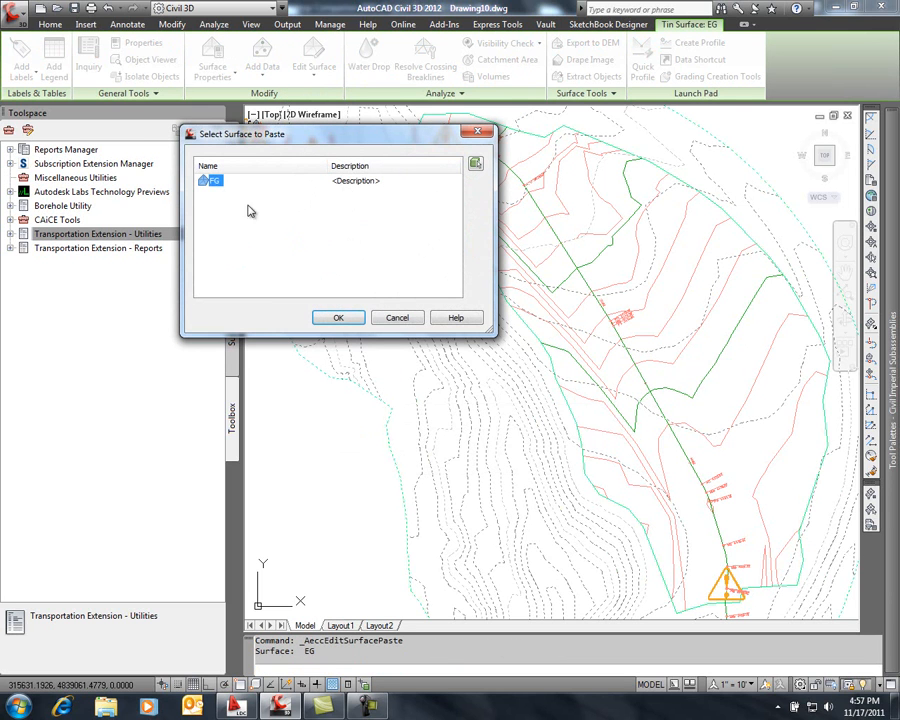
click(340, 318)
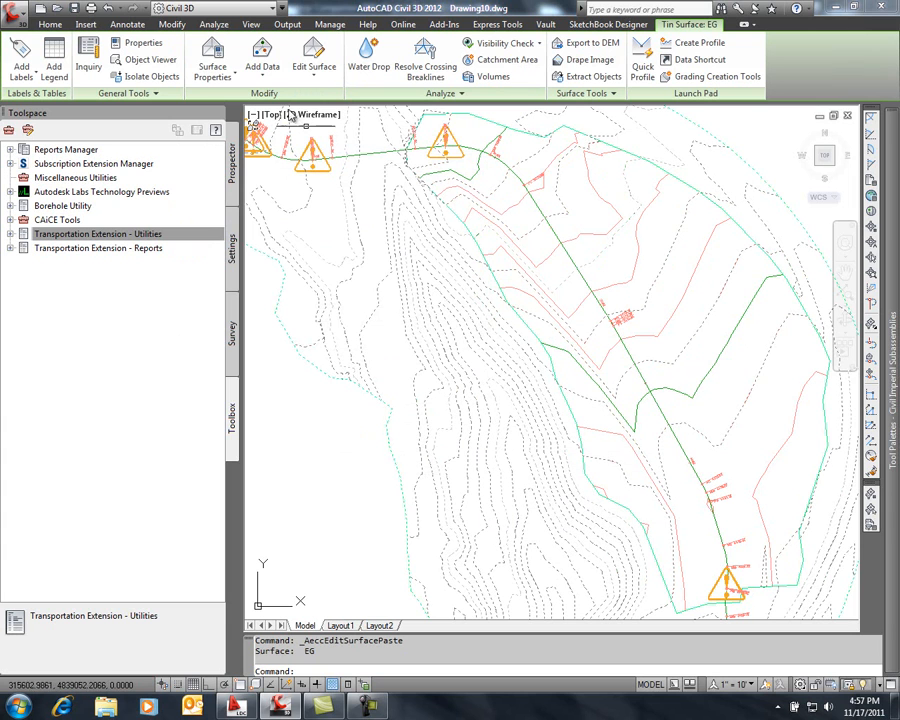
Change the EG surface's style to Contours 1' and 5' (Background)
click(232, 76)
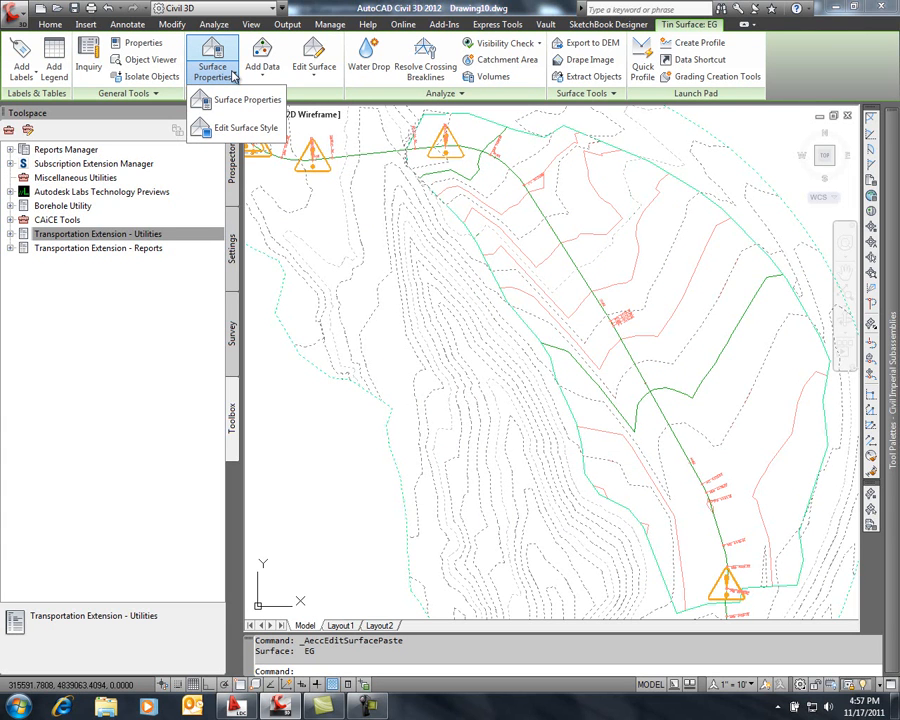
click(240, 100)
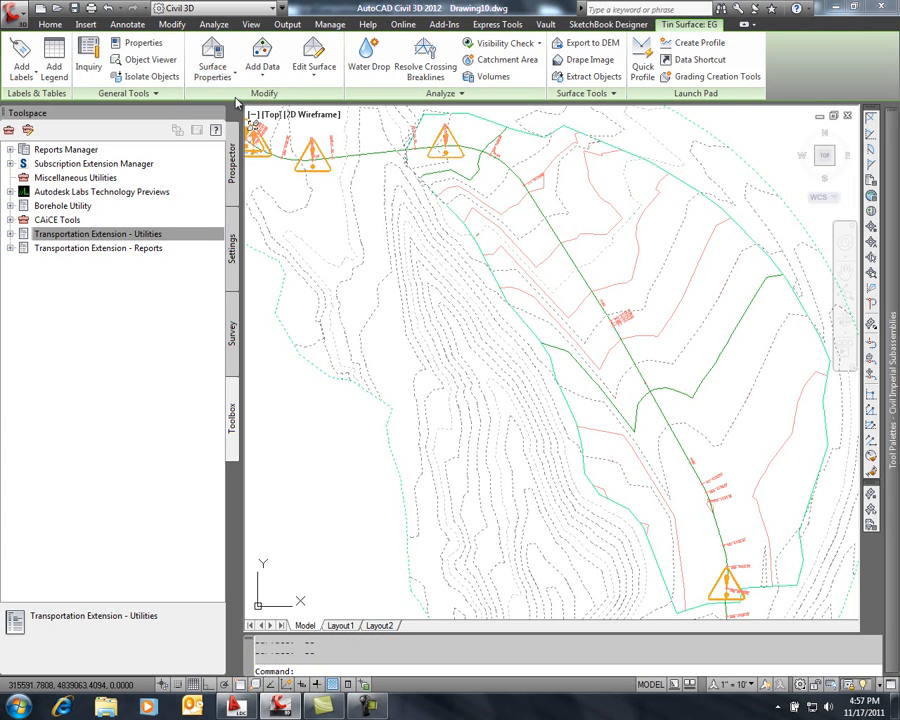
click(341, 216)
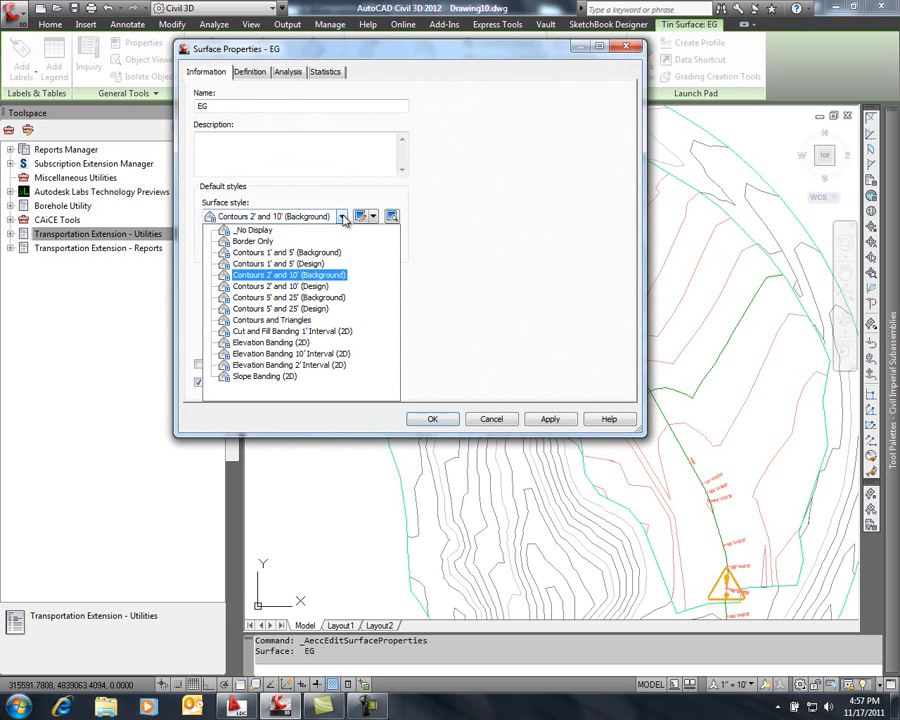
click(318, 252)
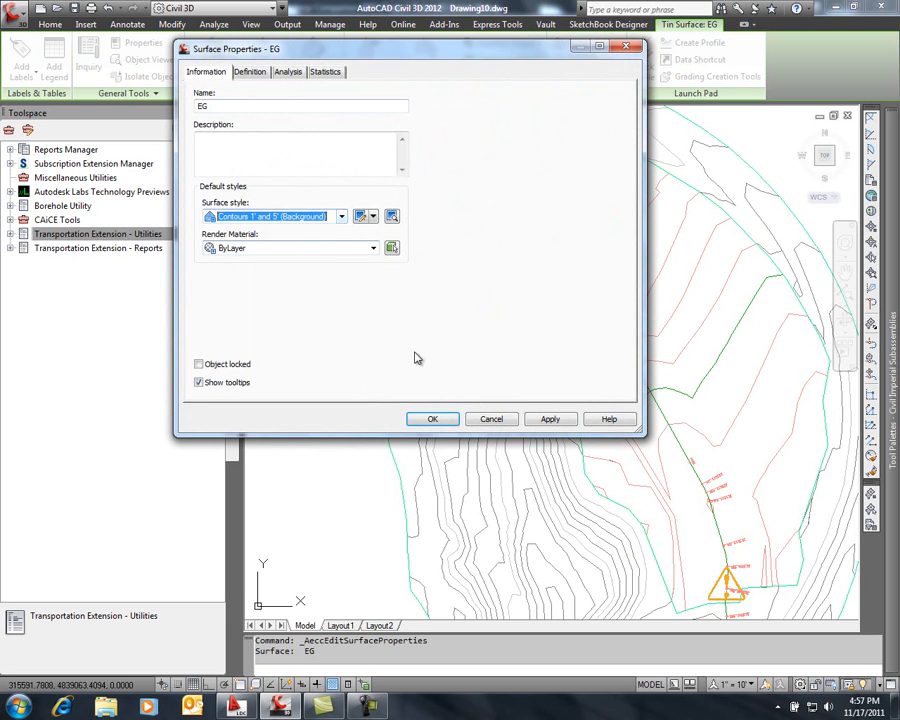
click(436, 419)
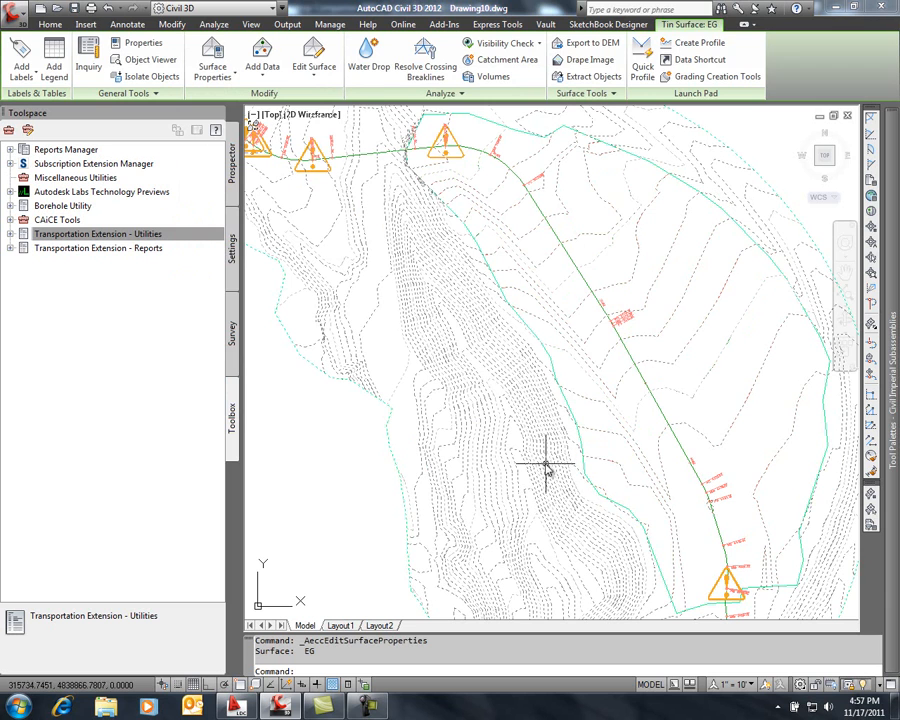
key(Escape)
scroll(515, 445, down, 2)
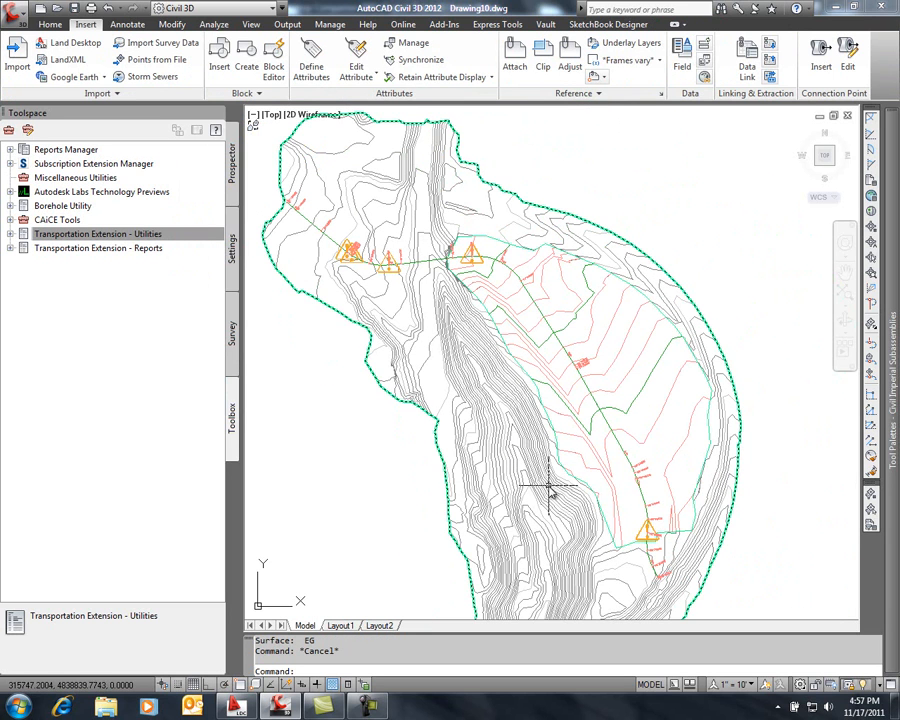
scroll(478, 256, up, 5)
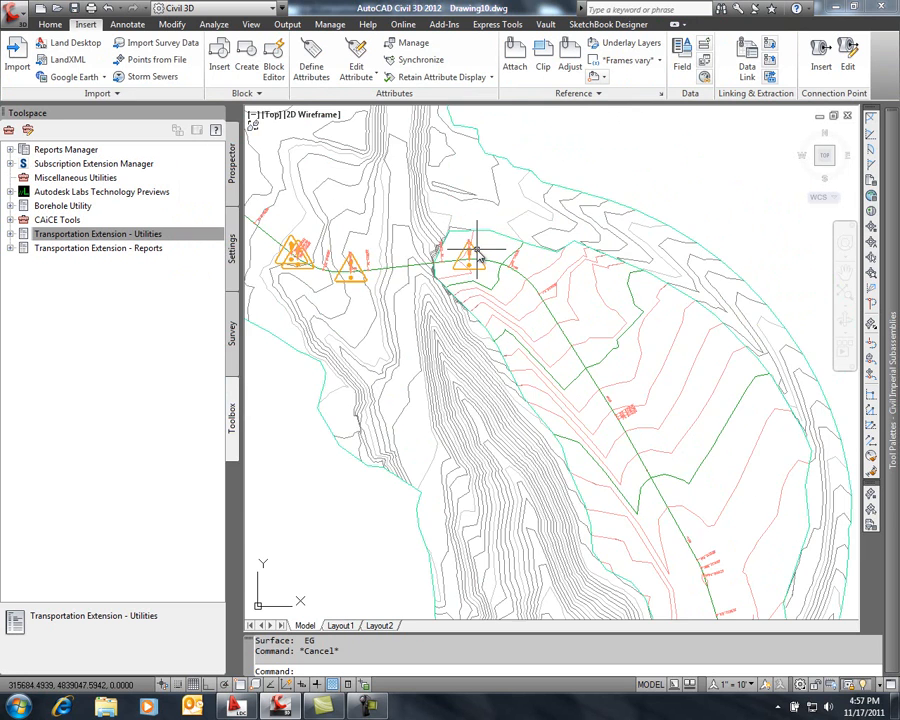
scroll(474, 298, up, 2)
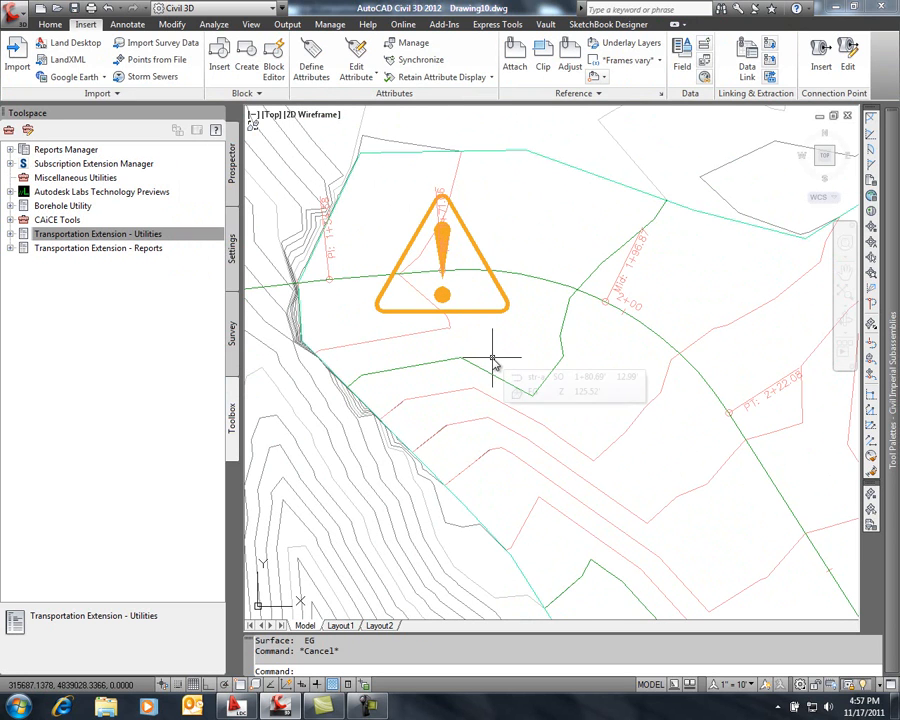
Open the str-a alignment for geometry editing and display its alignment entities grid
mouse_move(492, 360)
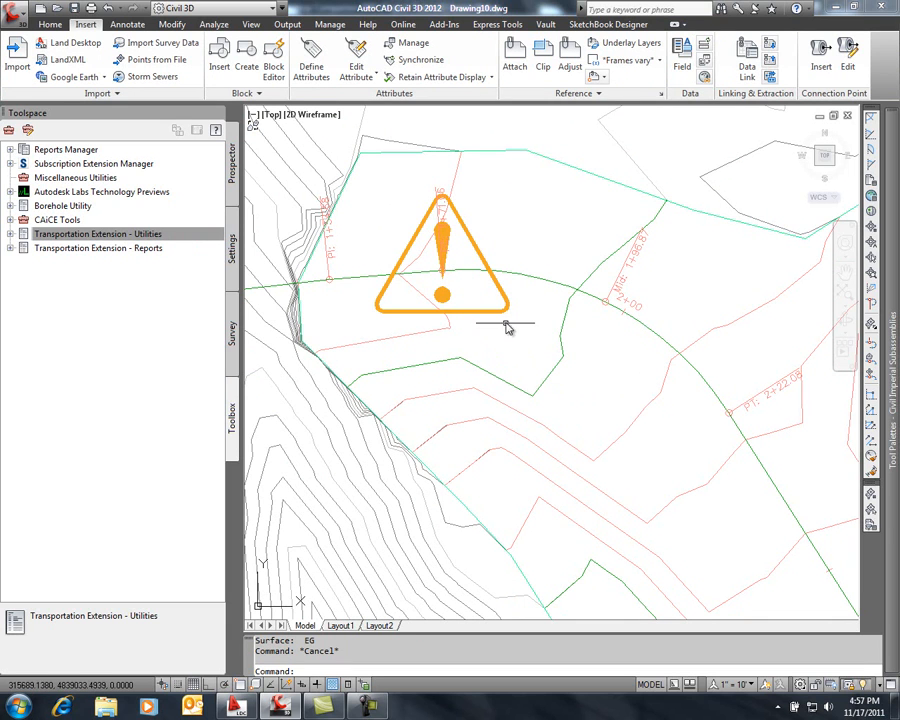
mouse_move(505, 316)
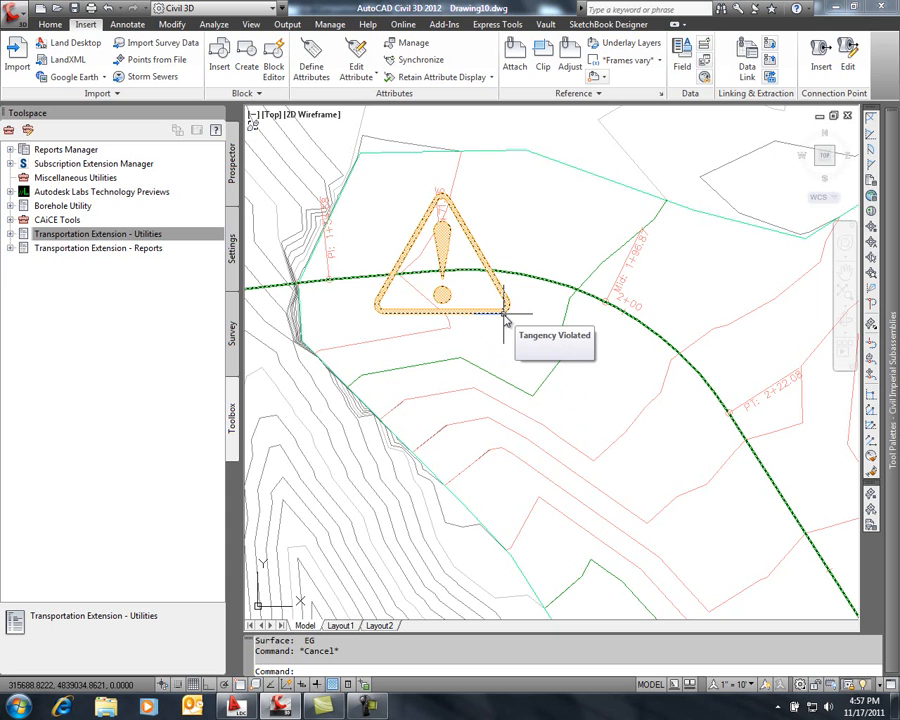
scroll(505, 316, down, 5)
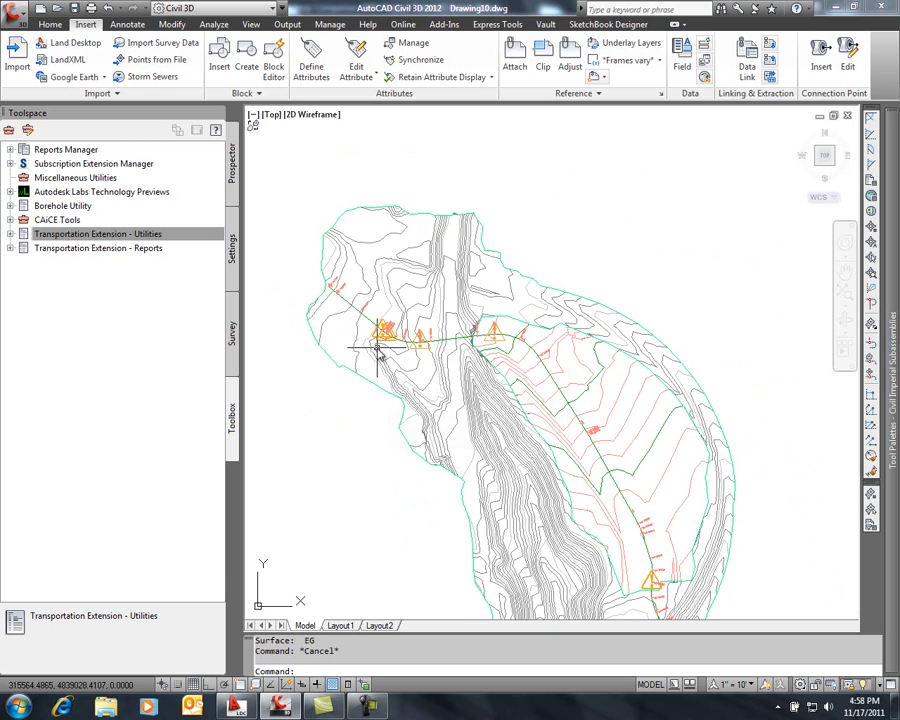
middle_drag(380, 350, 398, 307)
scroll(398, 308, up, 4)
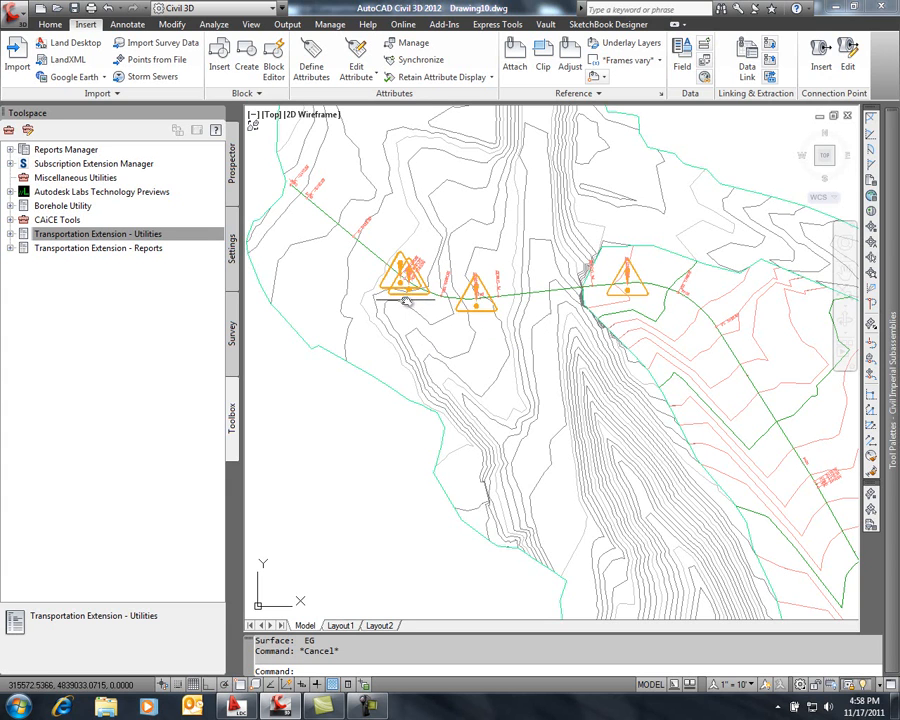
mouse_move(405, 300)
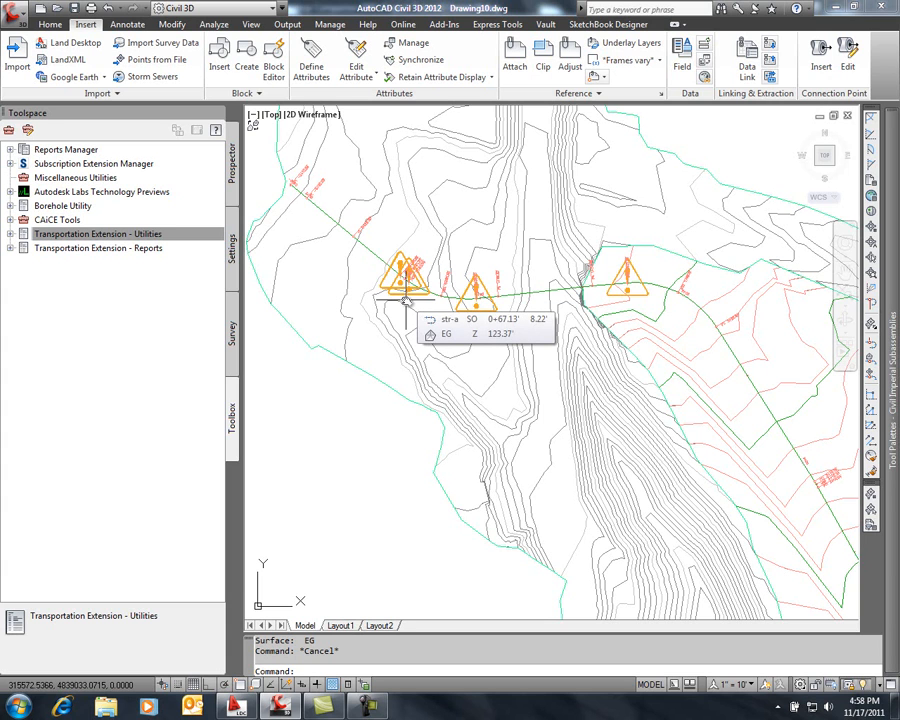
click(373, 251)
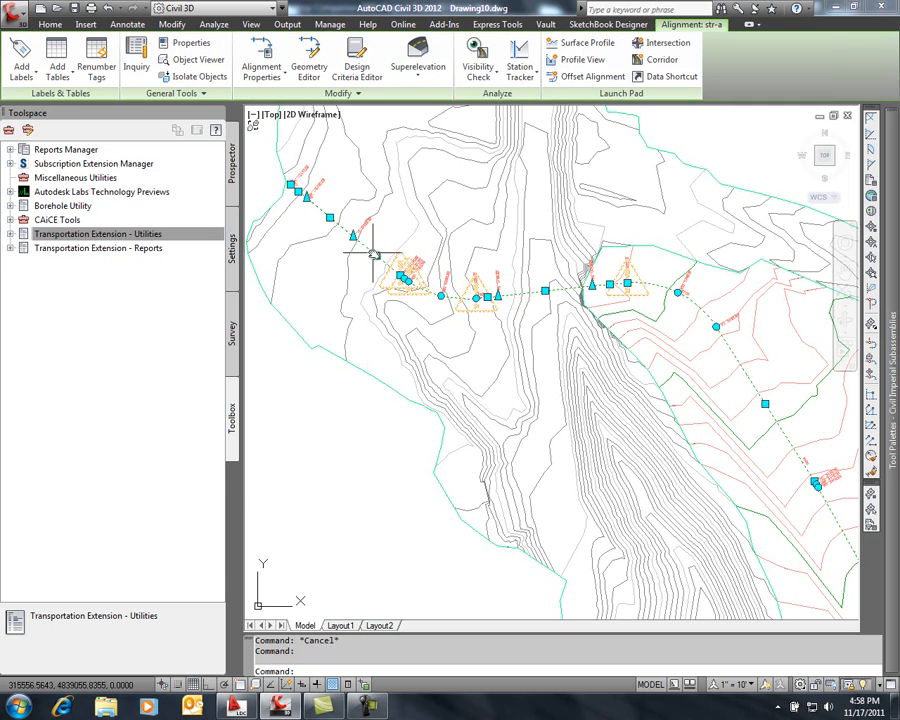
click(309, 62)
click(588, 133)
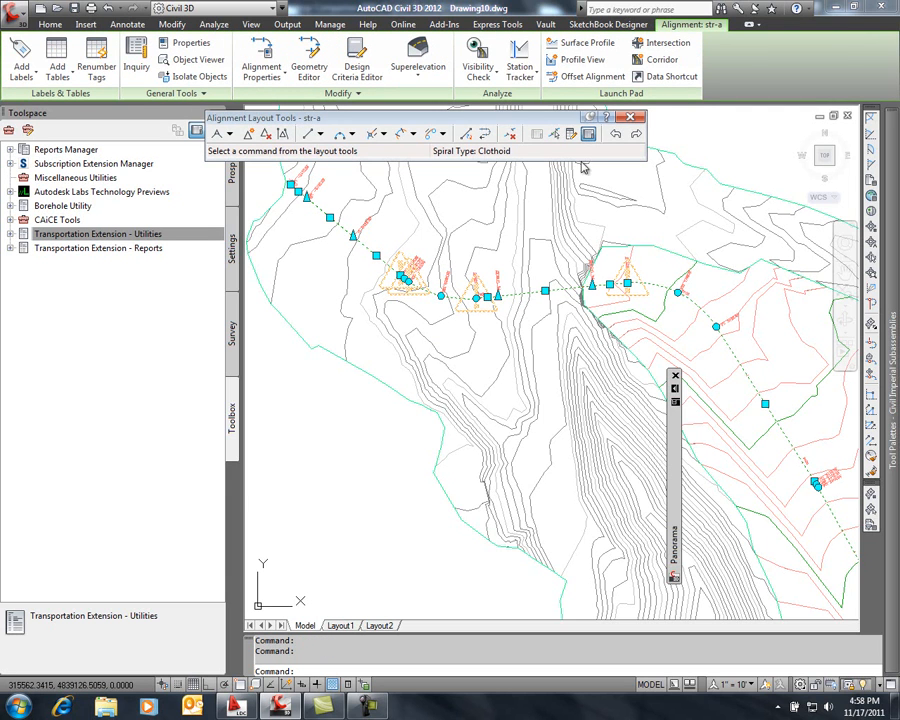
mouse_move(676, 460)
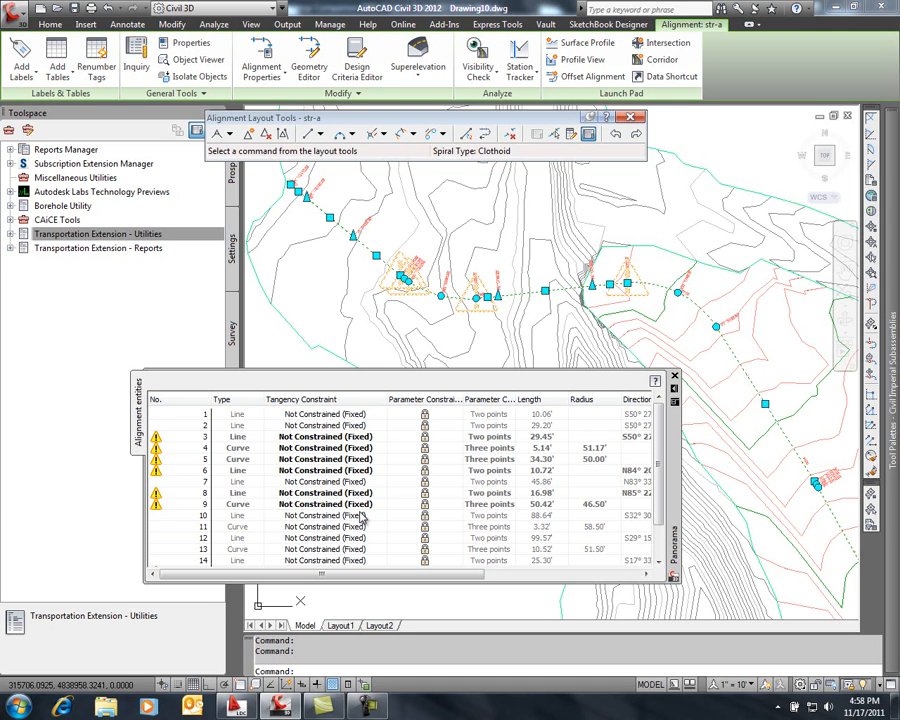
Set the tangency constraint of curves 4 and 5 in the str-a alignment to Constrained on Both Sides (Free)
click(368, 449)
click(368, 450)
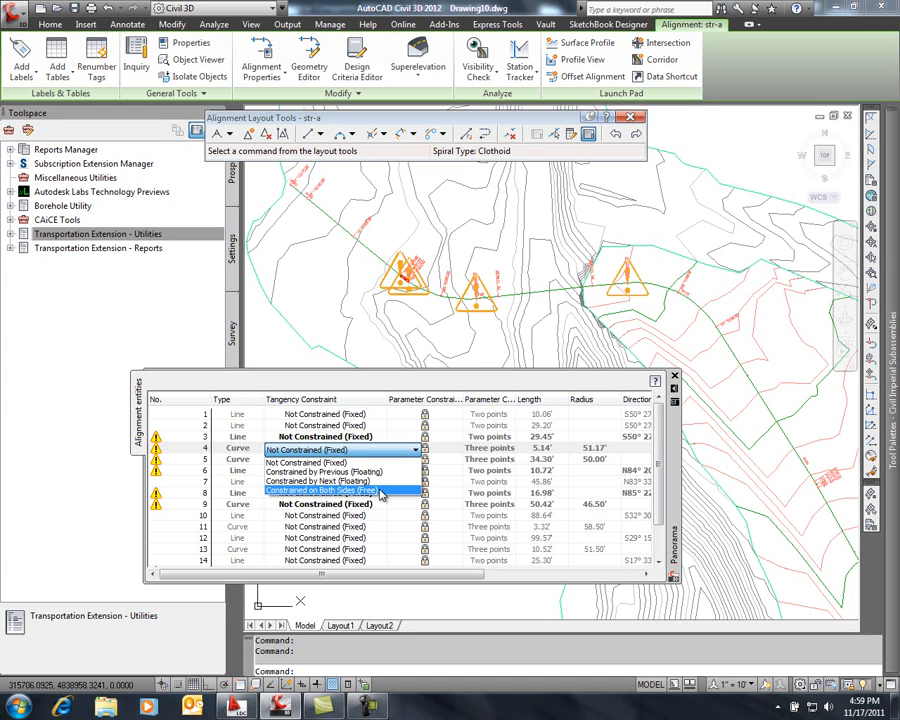
click(380, 491)
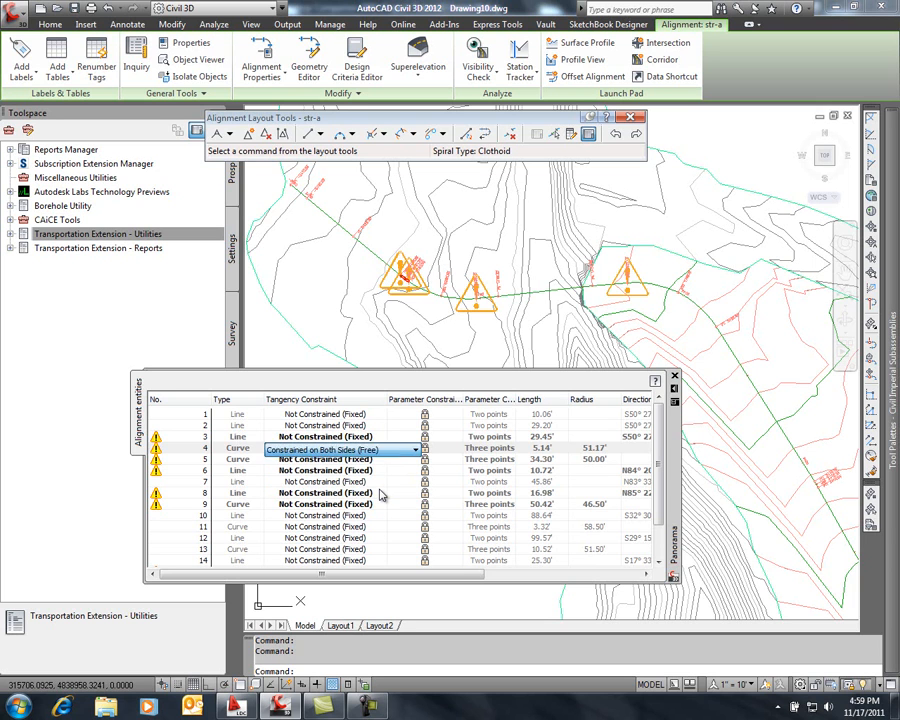
click(379, 460)
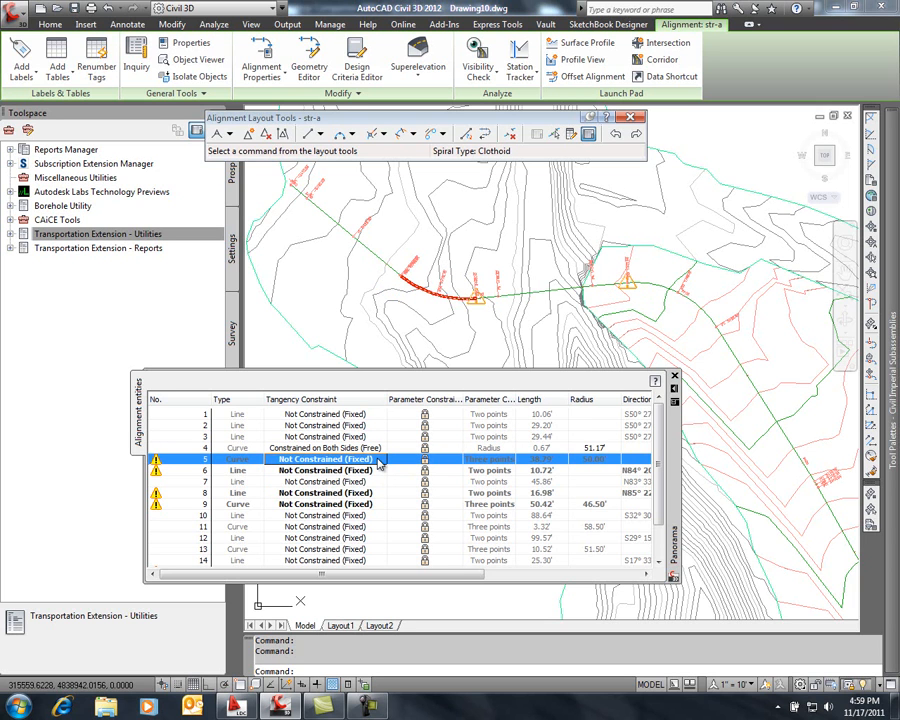
click(379, 460)
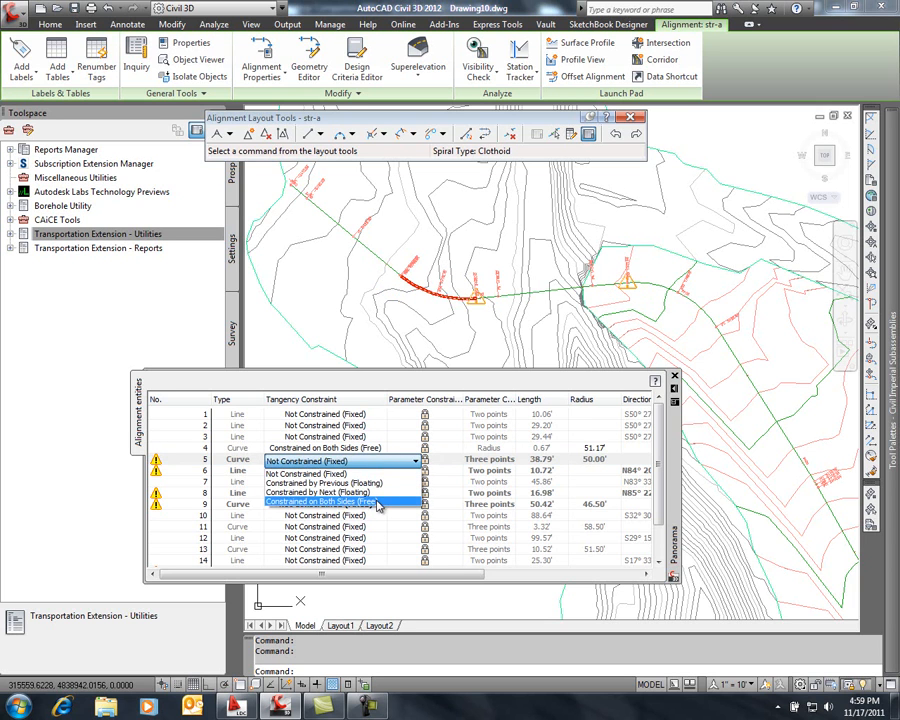
click(377, 503)
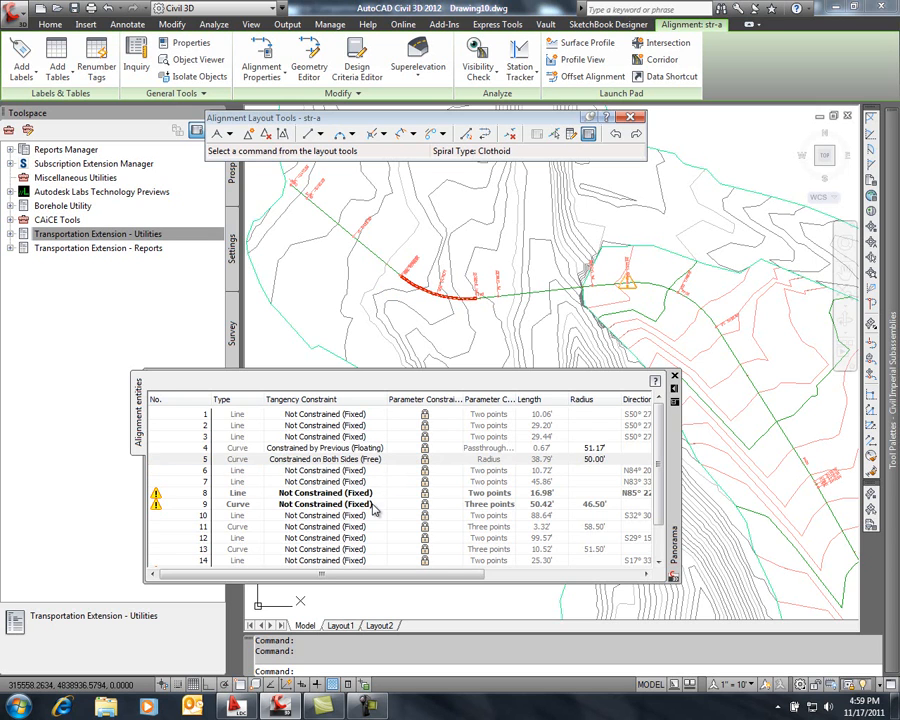
Change curve 9's tangency constraint to Constrained on Both Sides (Free)
click(376, 504)
click(376, 506)
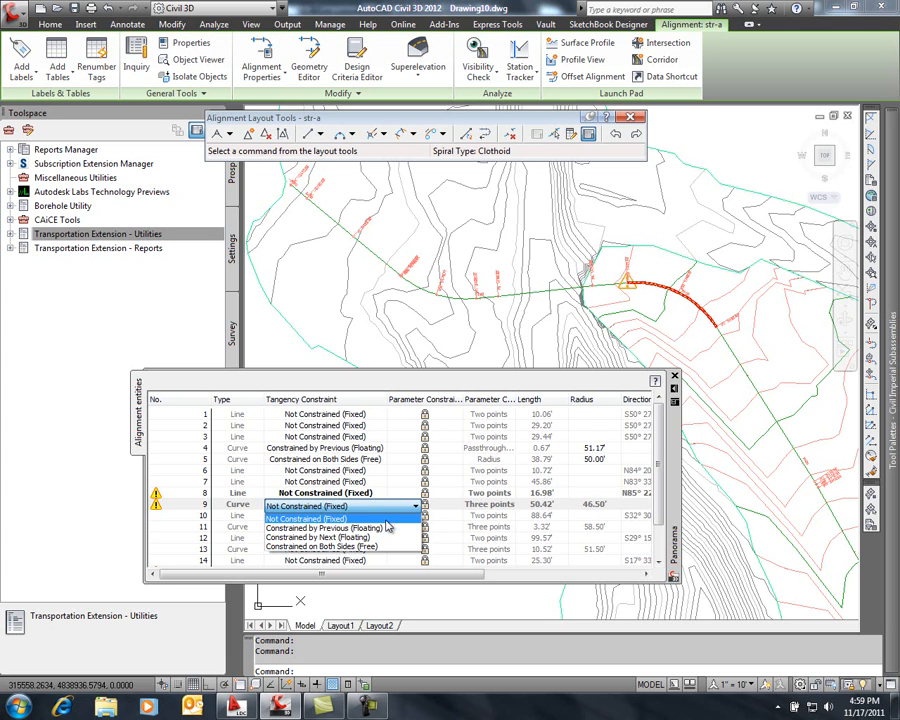
click(368, 548)
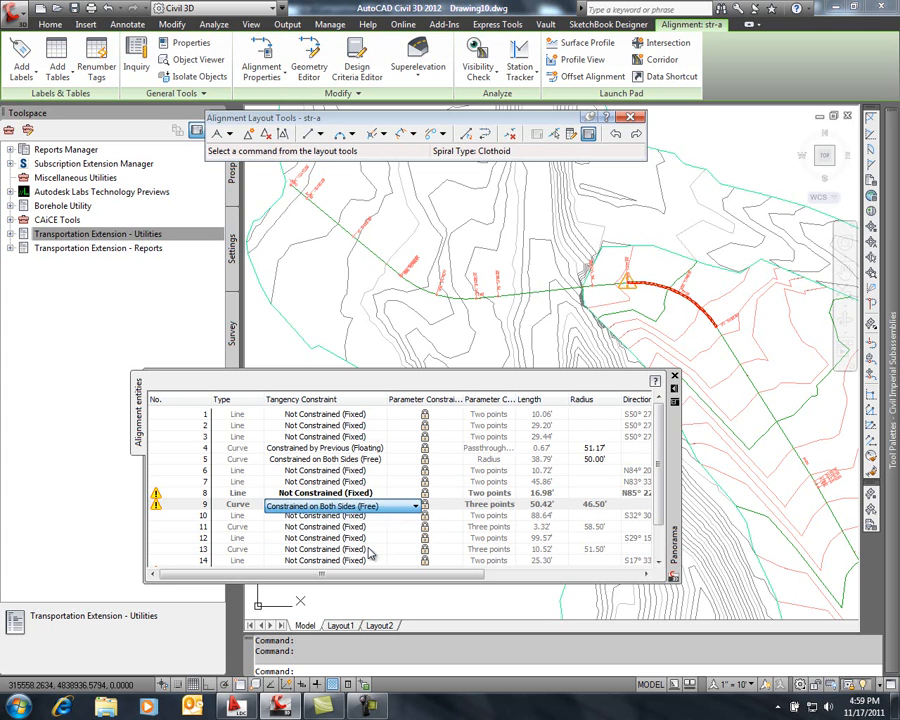
Set the tangency constraint of curves 15 and 17 to Constrained on Both Sides (Free)
scroll(659, 480, down, 2)
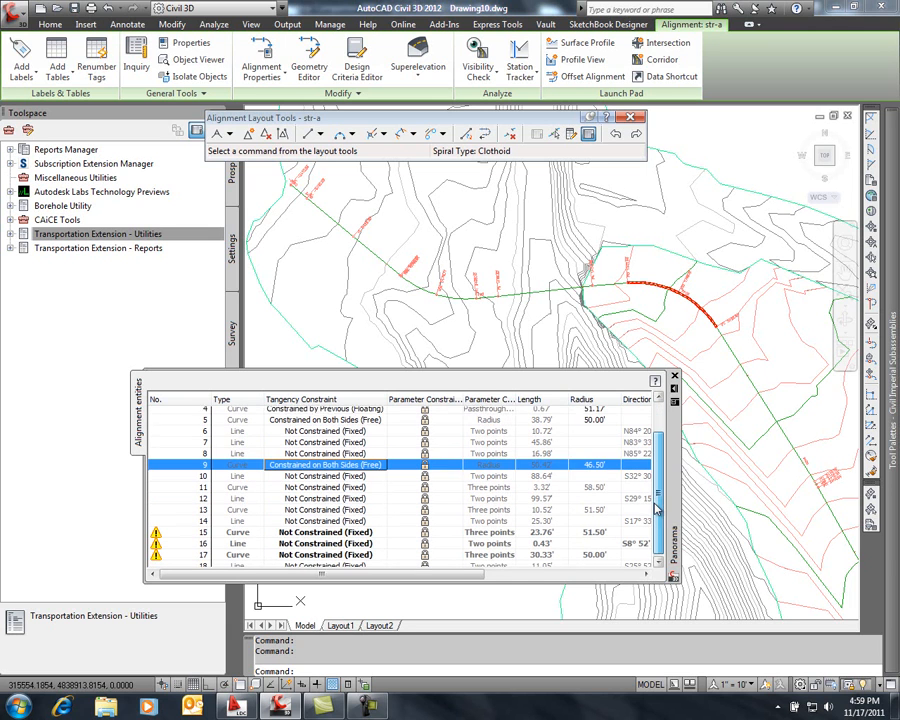
click(368, 528)
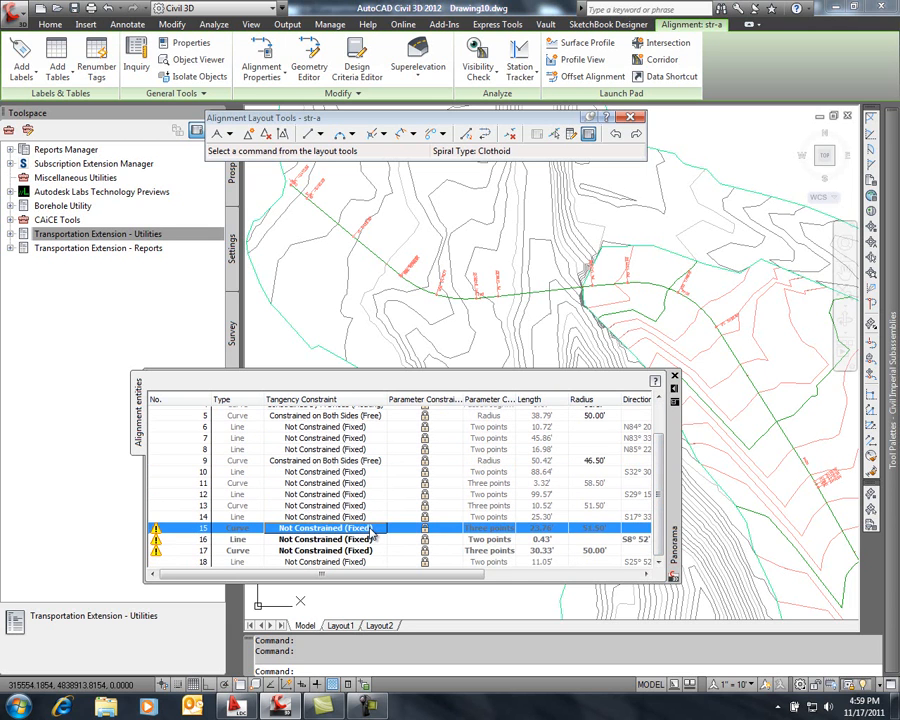
click(370, 531)
click(374, 567)
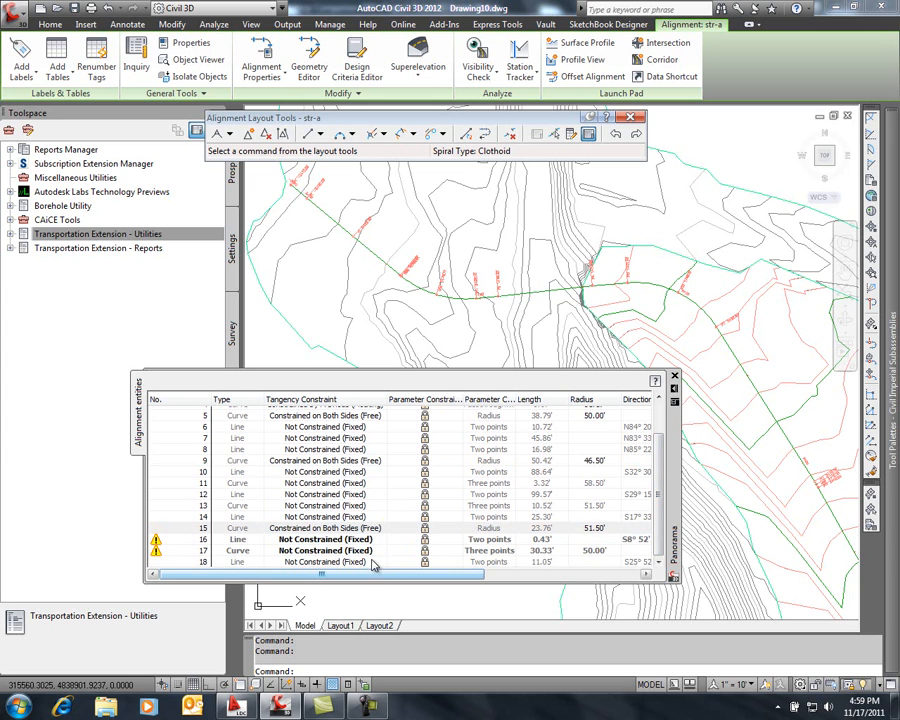
click(369, 551)
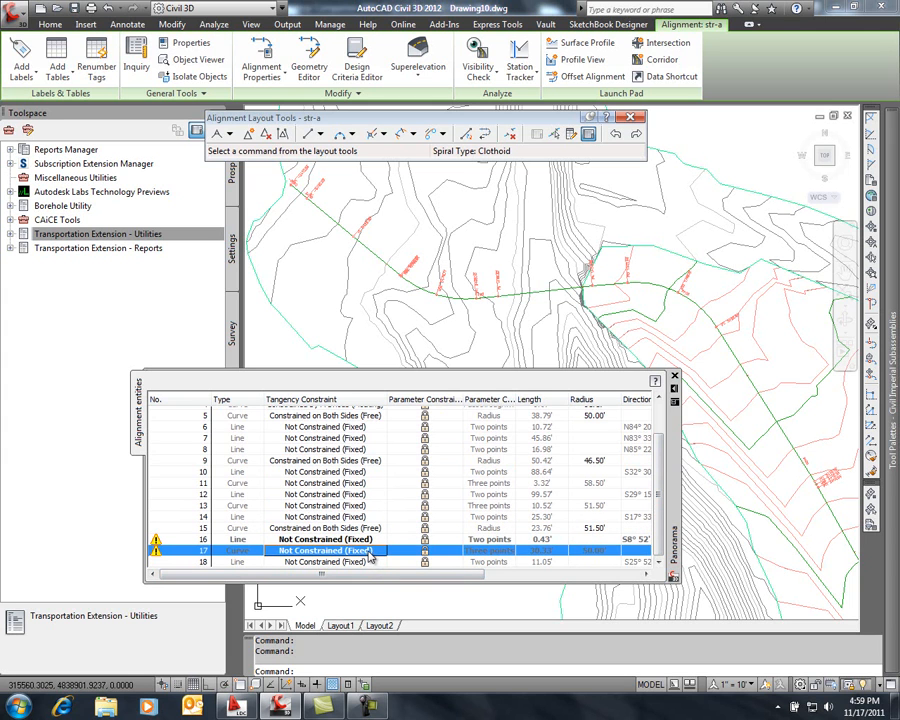
click(369, 551)
click(370, 594)
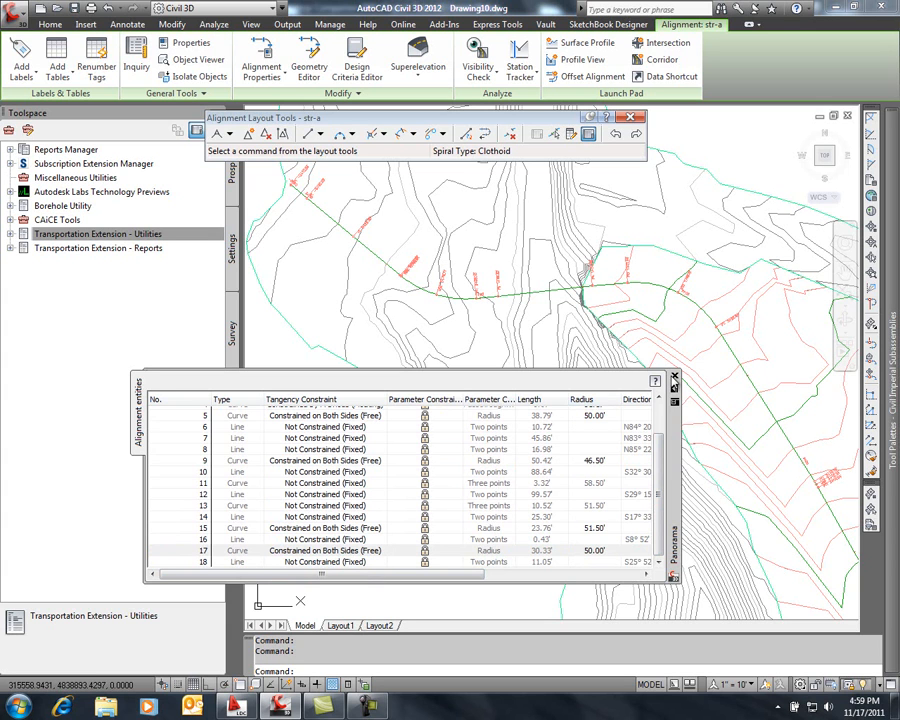
Close the alignment entities grid and finish editing the str-a alignment's geometry
click(675, 378)
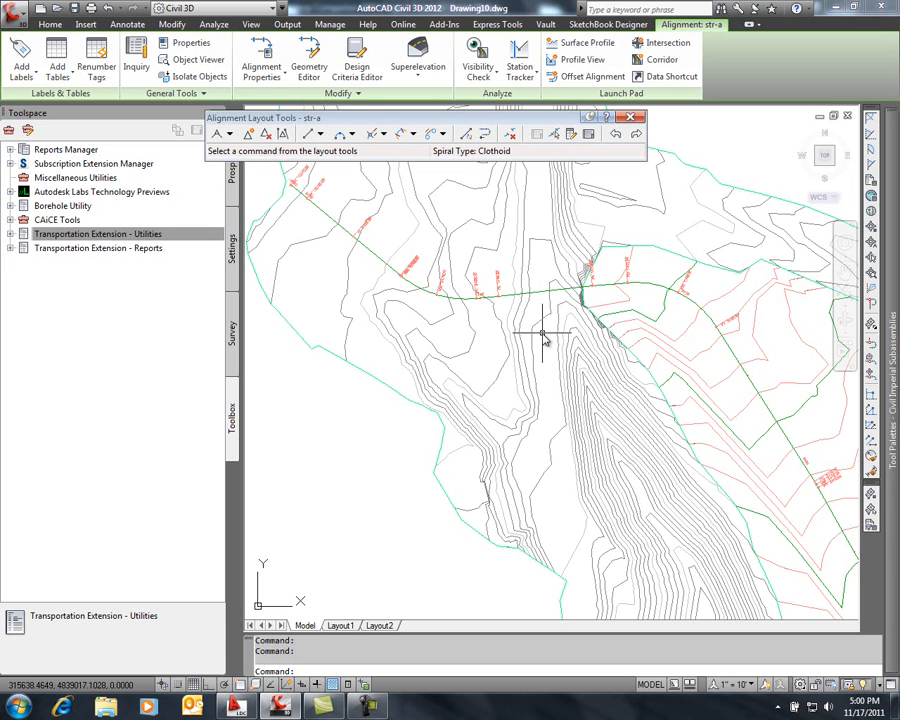
mouse_move(542, 336)
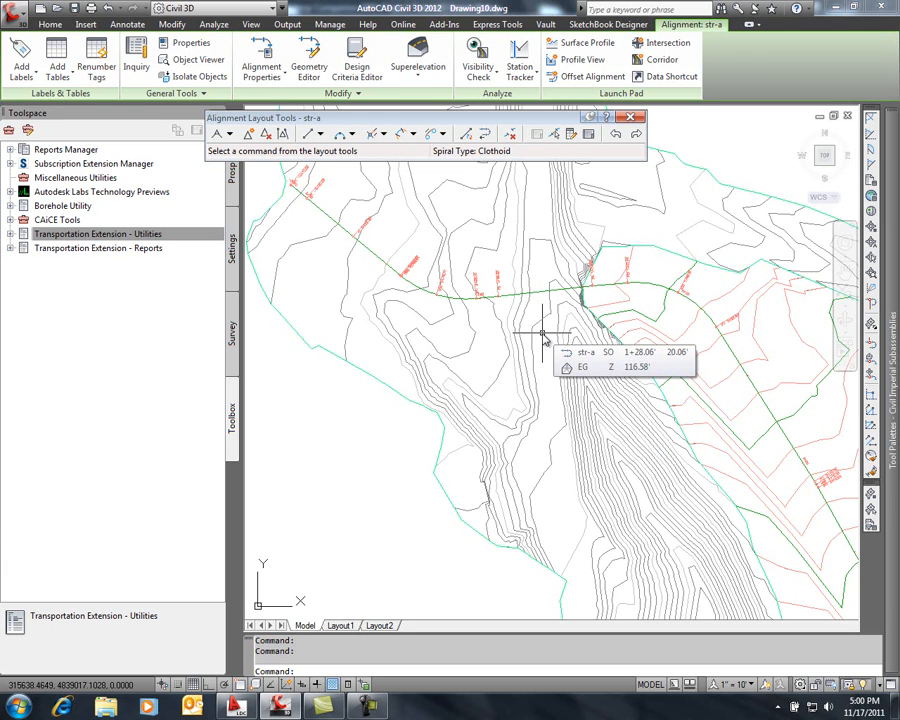
scroll(520, 352, down, 5)
scroll(482, 311, up, 5)
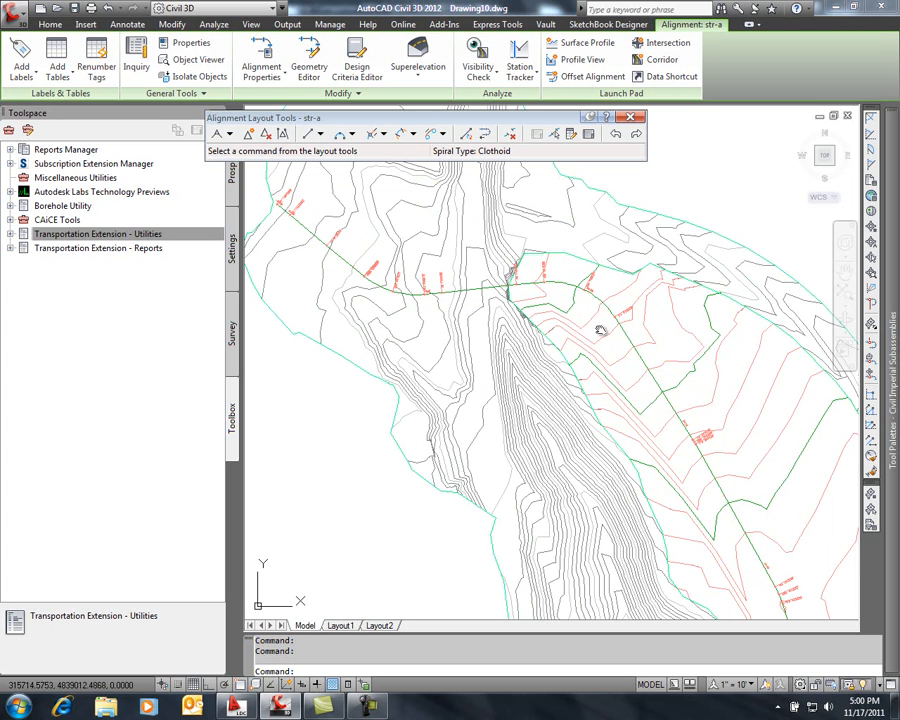
mouse_move(593, 325)
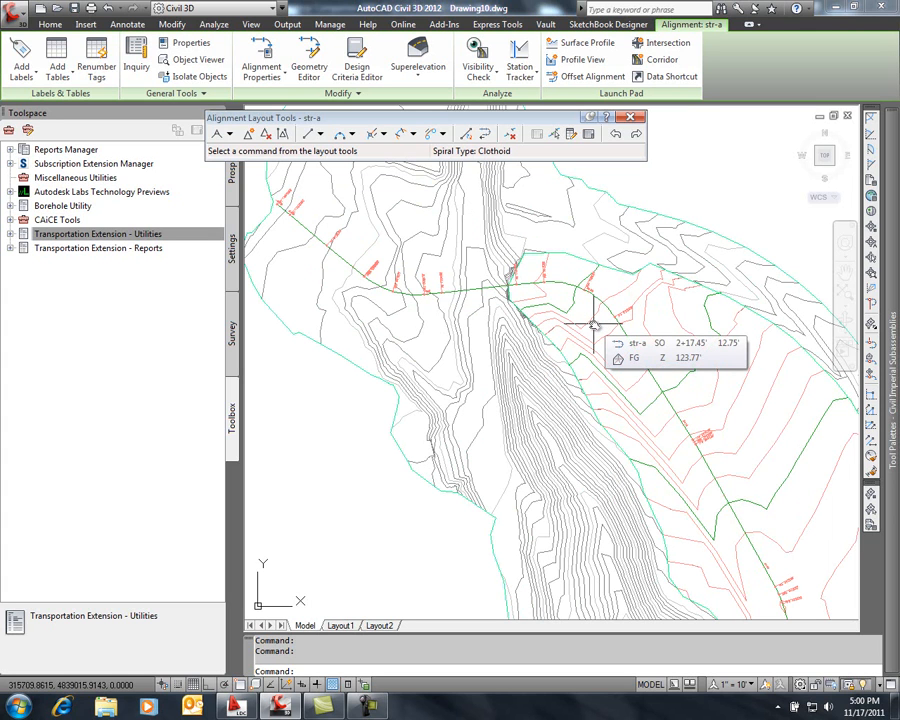
key(Escape)
key(Escape)
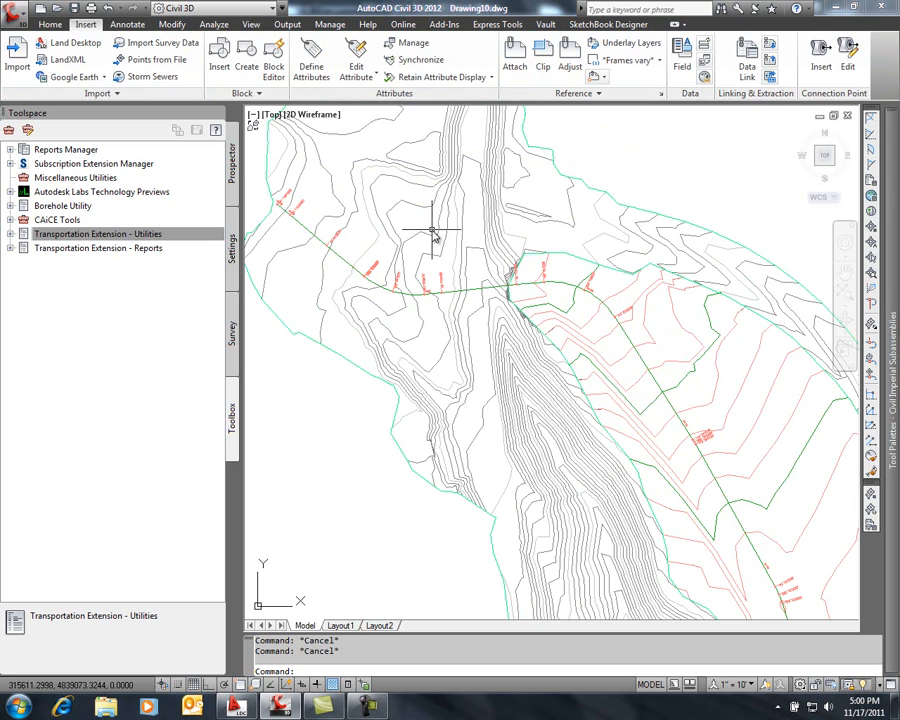
Create three new layers named _EyeObstructed, _EyeVisible and _EyePath
mouse_move(432, 232)
text(LA)
key(Return)
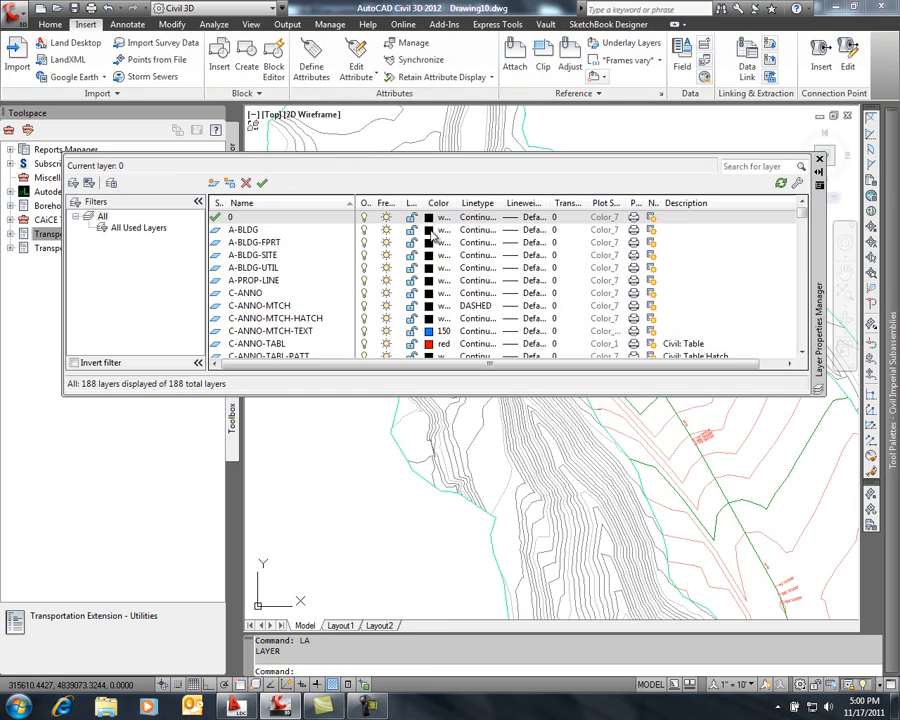
click(213, 184)
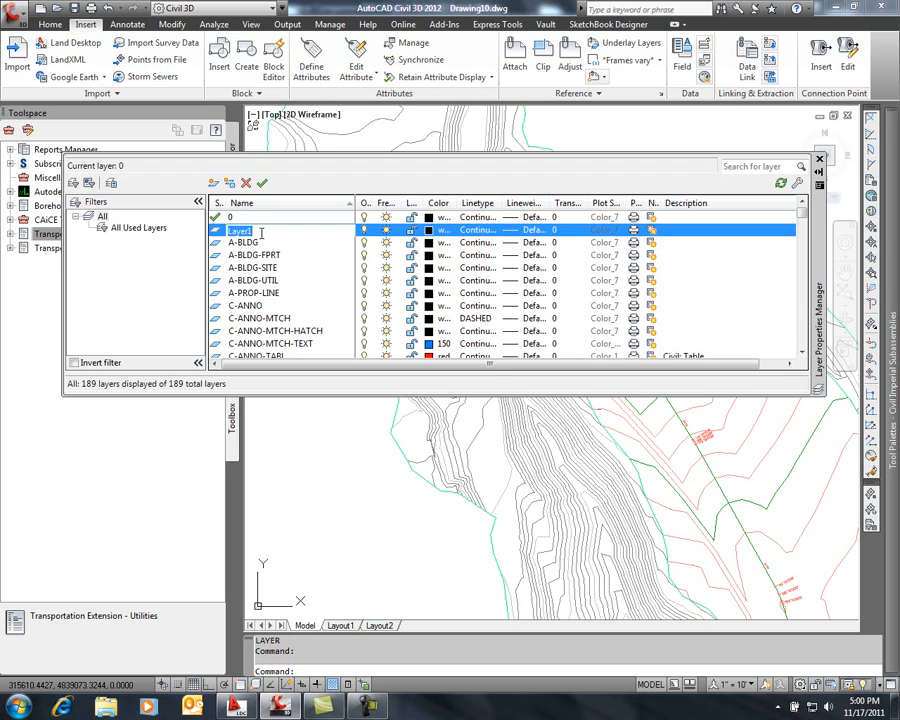
key(BackSpace)
key(alt+n)
key(BackSpace)
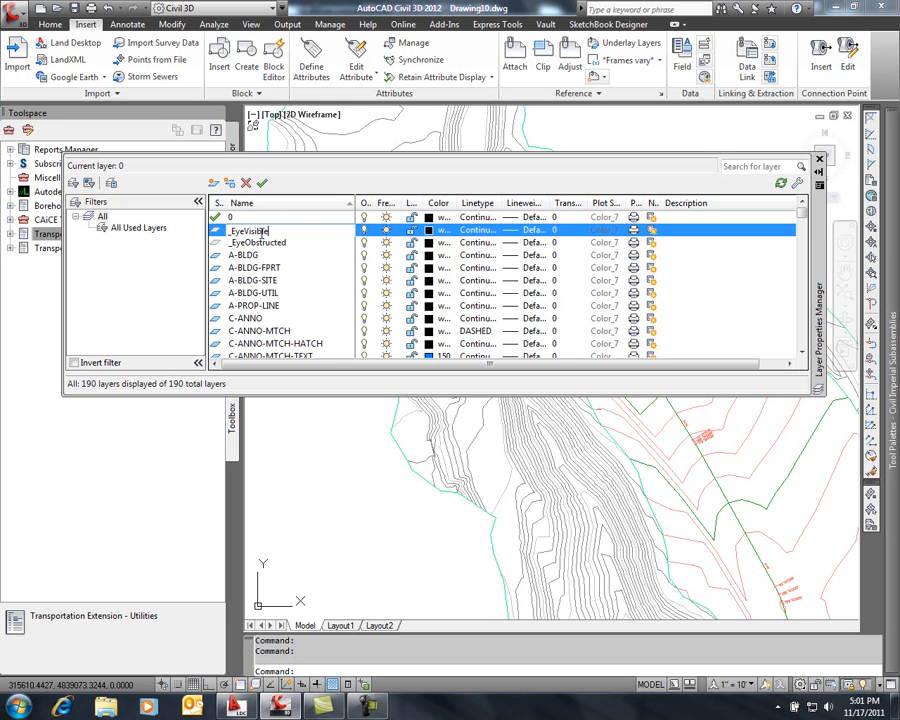
key(alt+n)
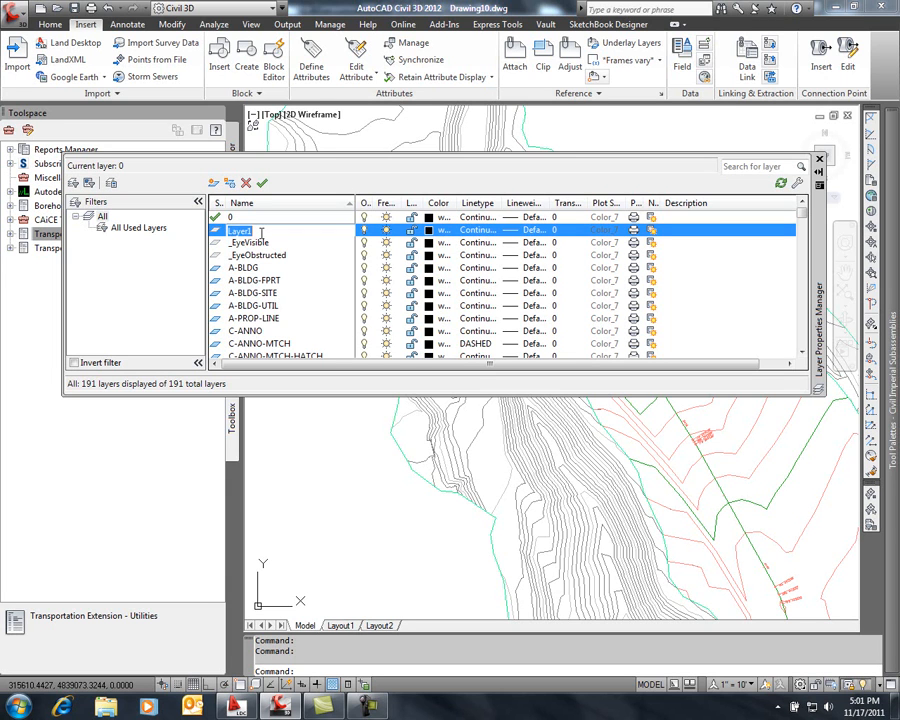
key(BackSpace)
click(269, 245)
Set the _EyeObstructed layer's color to red
click(296, 257)
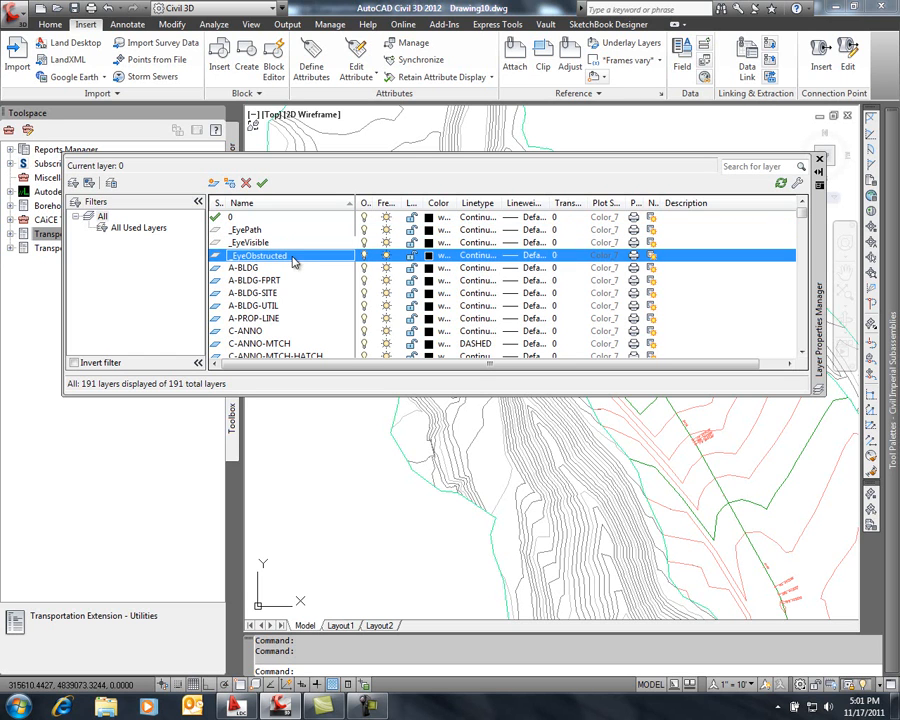
click(430, 256)
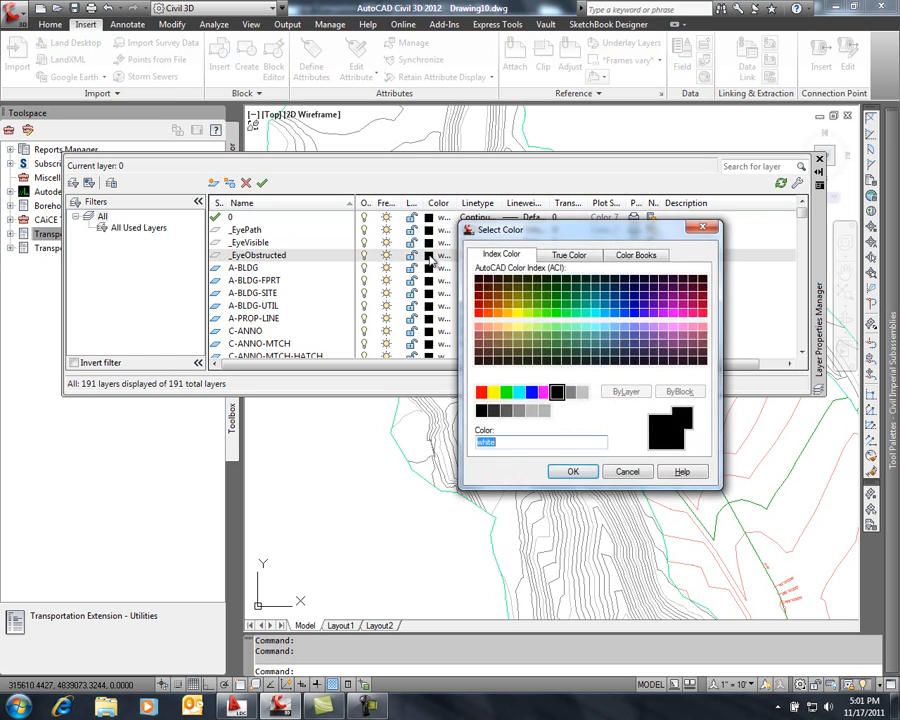
click(481, 392)
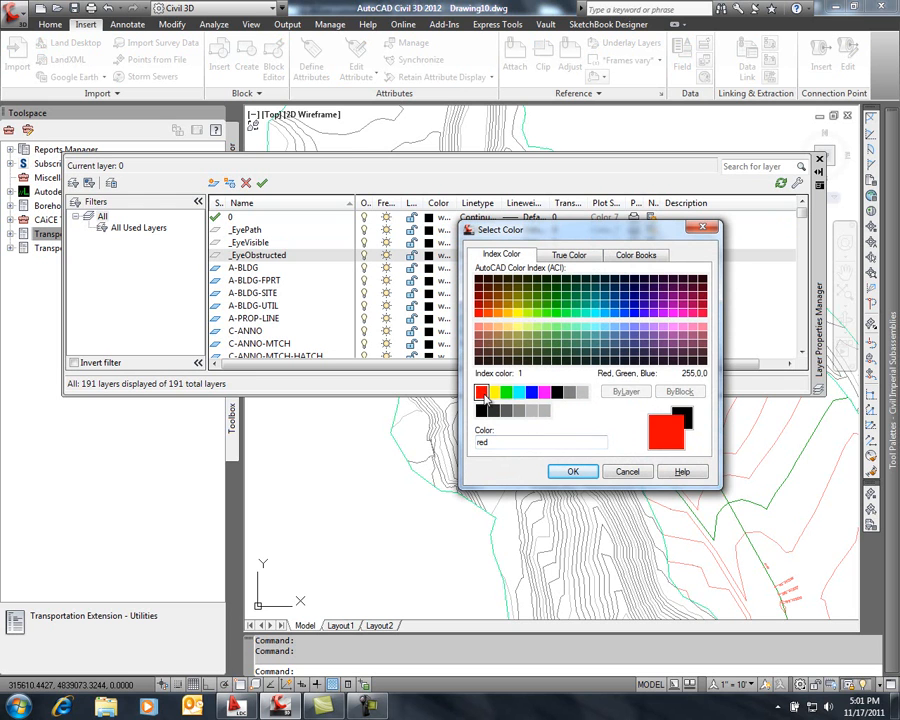
click(575, 473)
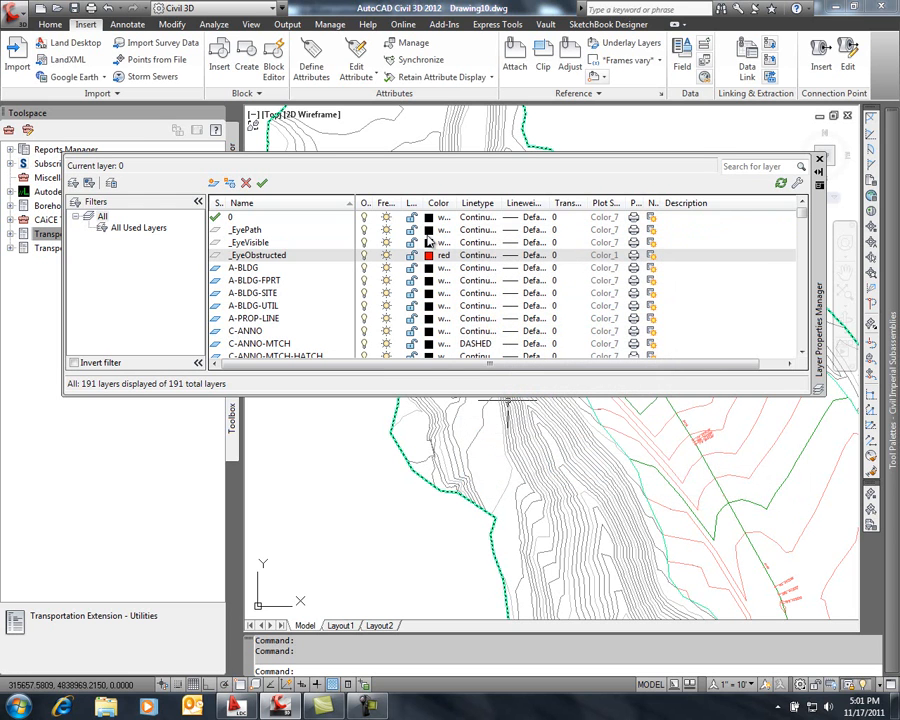
Set the _EyeVisible layer's color to 161 and the _EyePath layer's color to 170
click(429, 244)
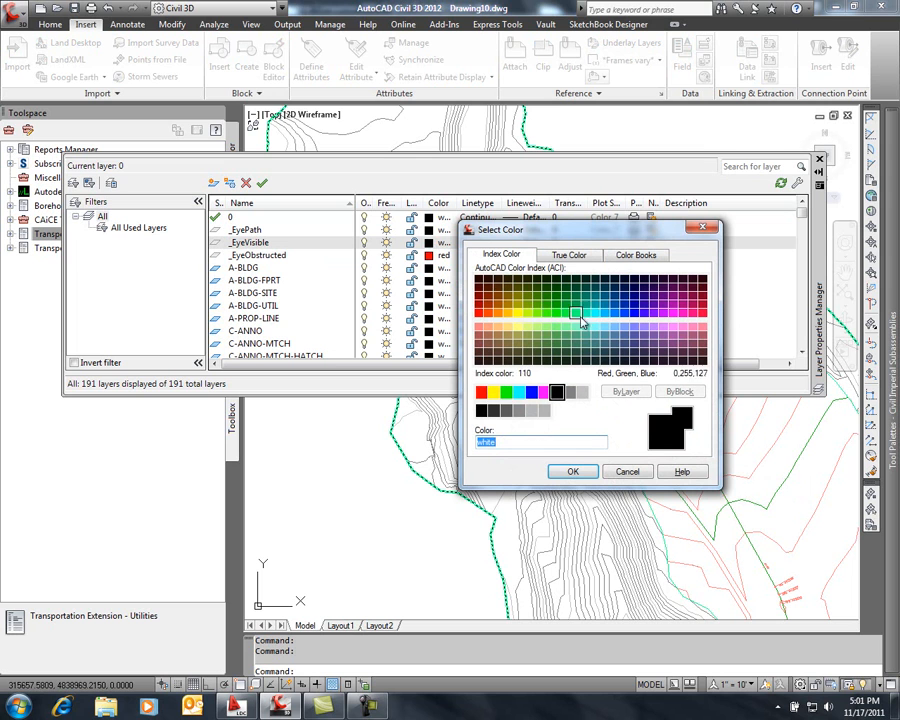
click(623, 328)
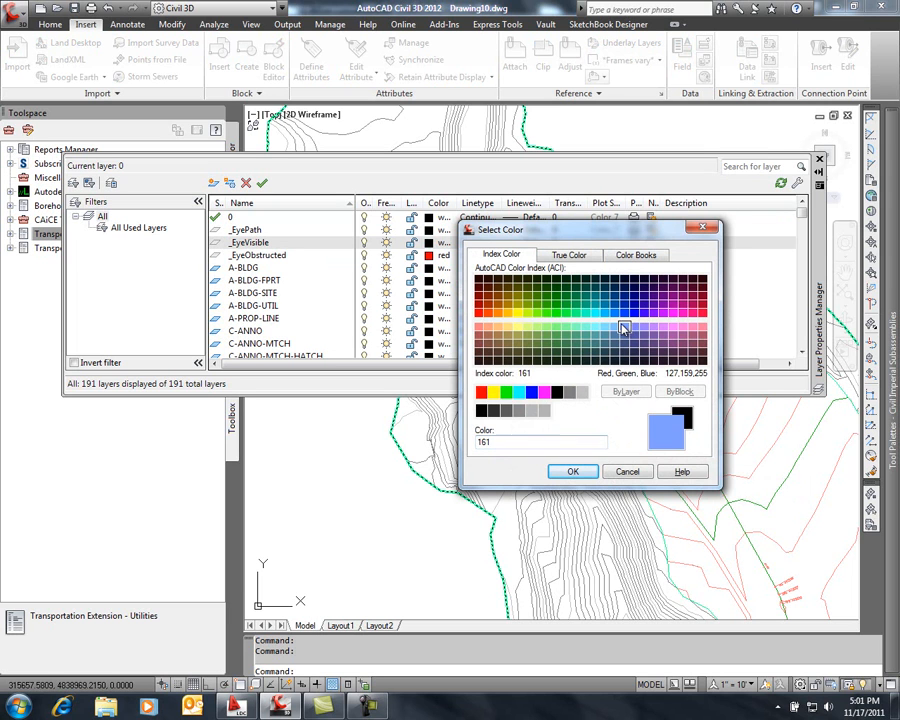
click(574, 471)
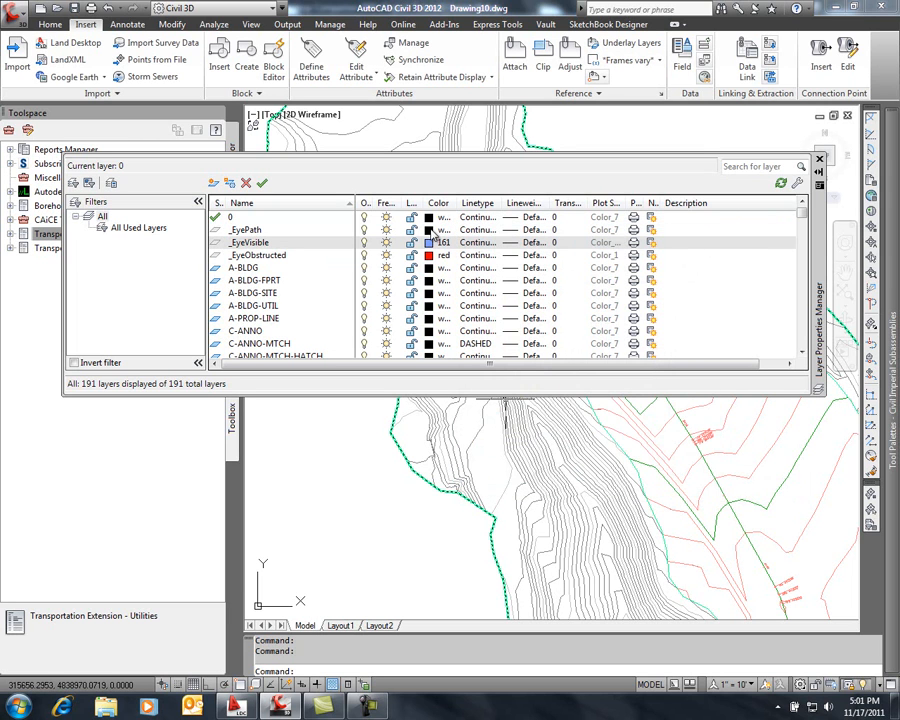
click(429, 230)
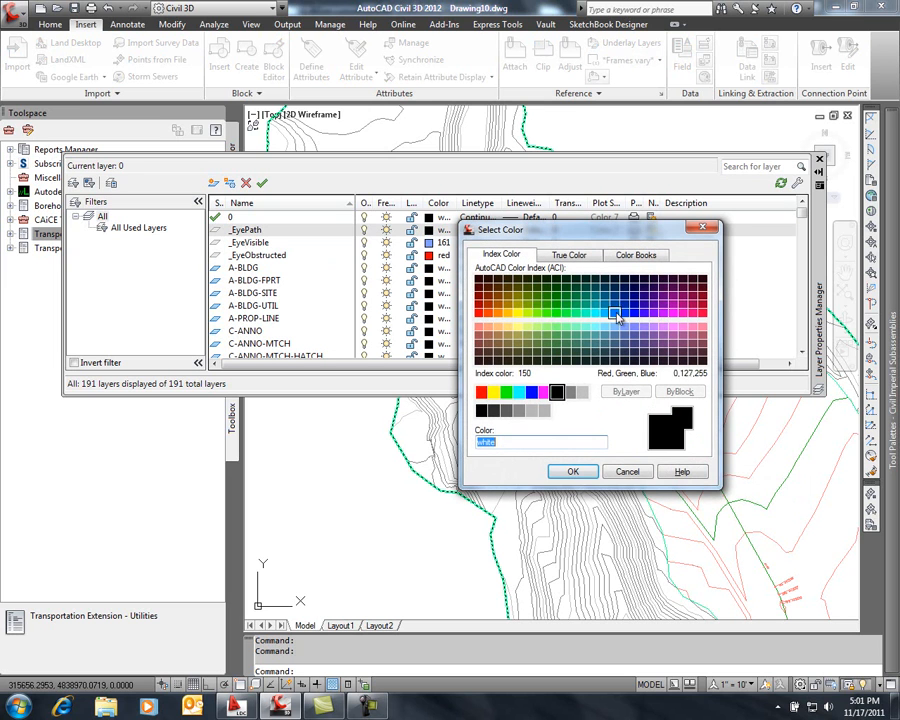
click(634, 314)
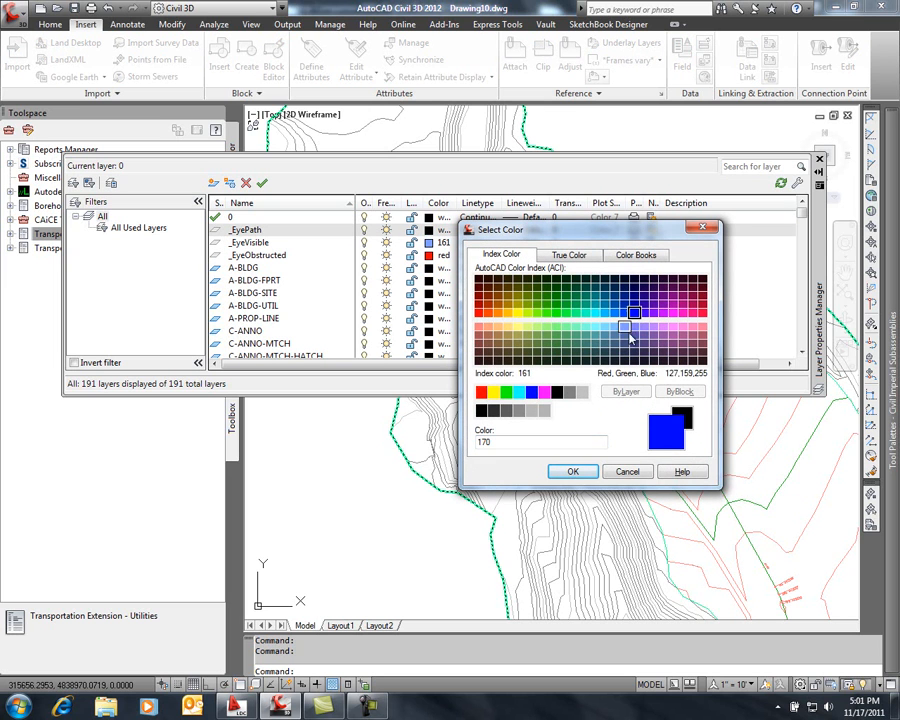
click(573, 471)
Set the _EyeObstructed layer's color to 241 and close the layer properties
click(429, 255)
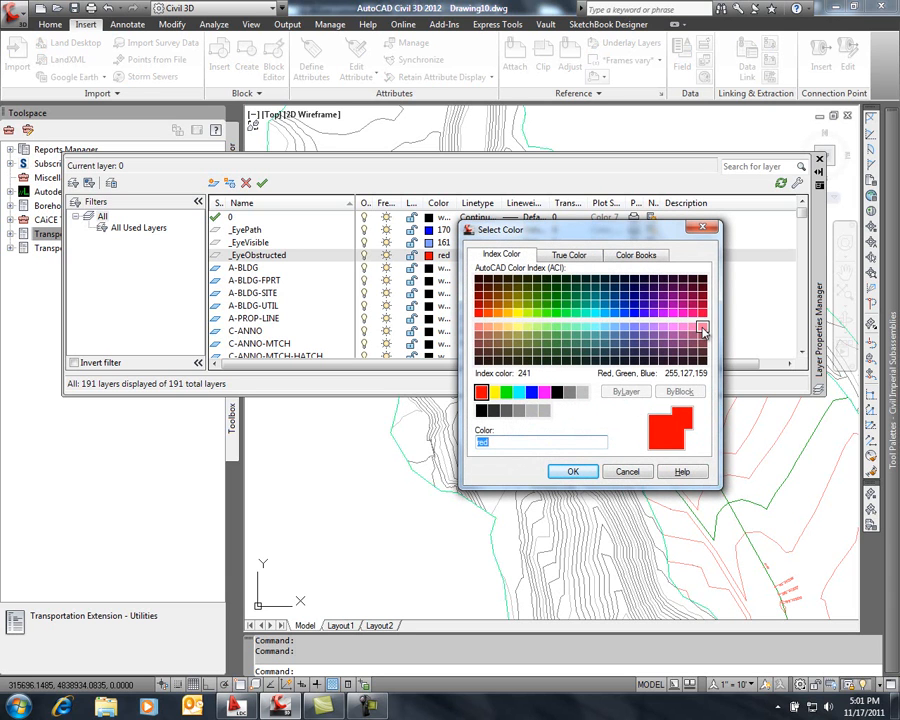
click(702, 329)
click(573, 471)
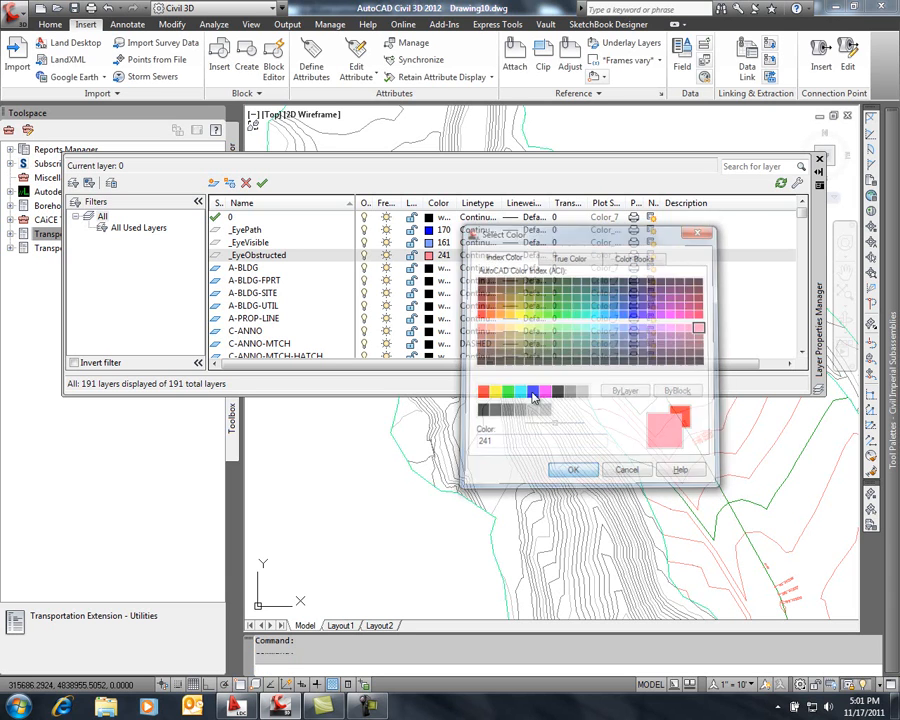
click(310, 289)
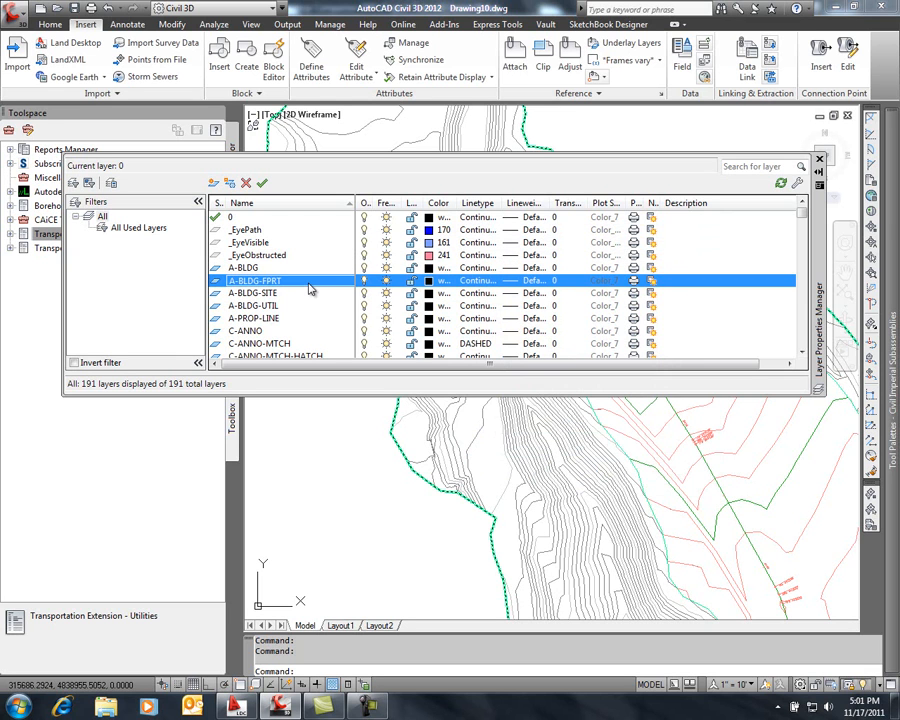
click(820, 160)
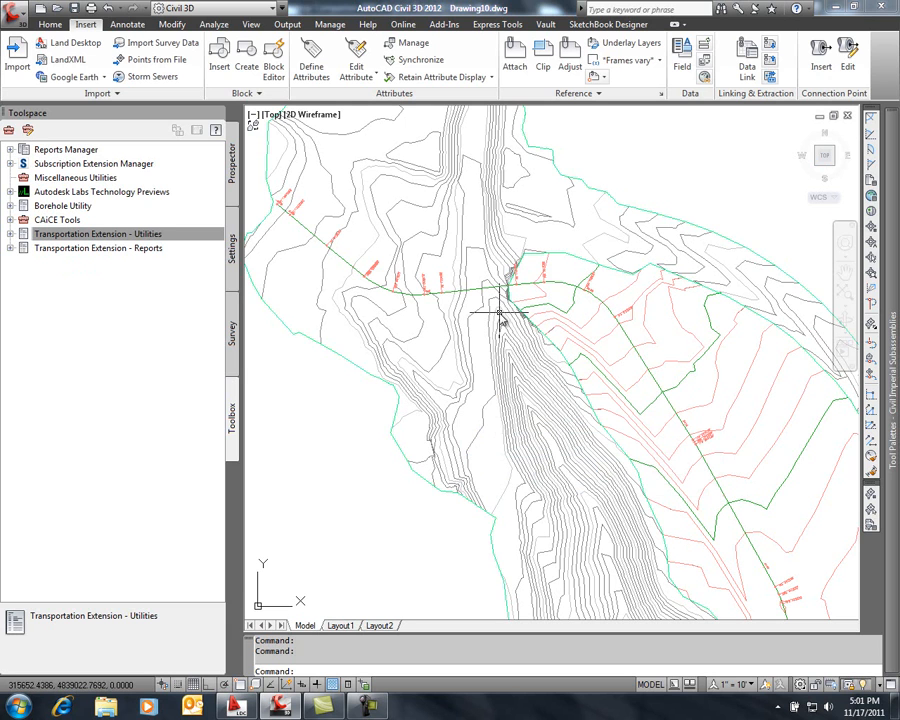
Start a sight distance check on the str-a alignment with profile FGC, and add EG as the surface to check against
click(308, 228)
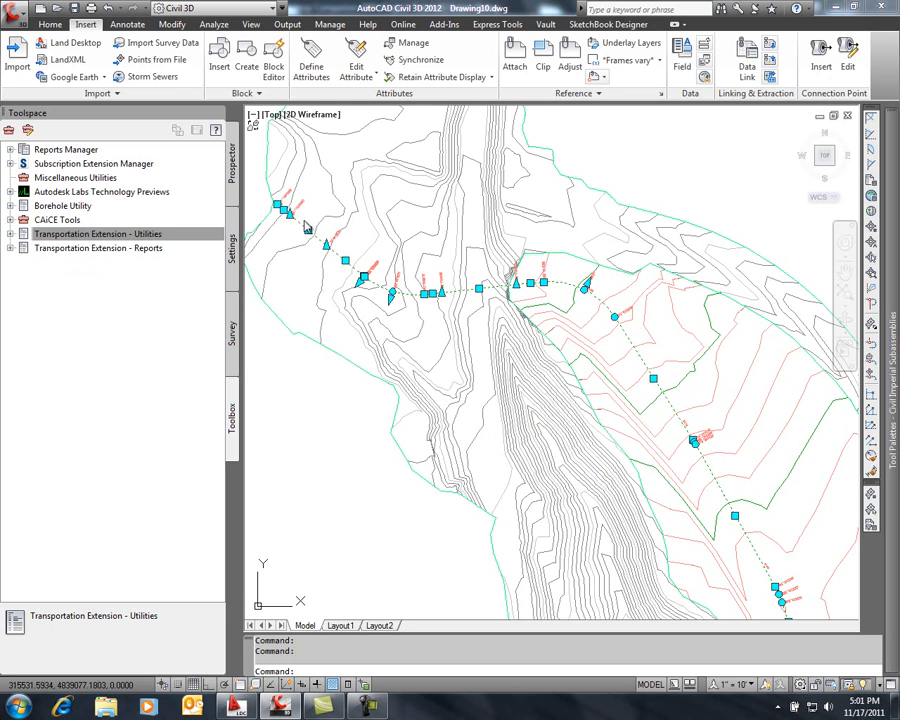
mouse_move(320, 215)
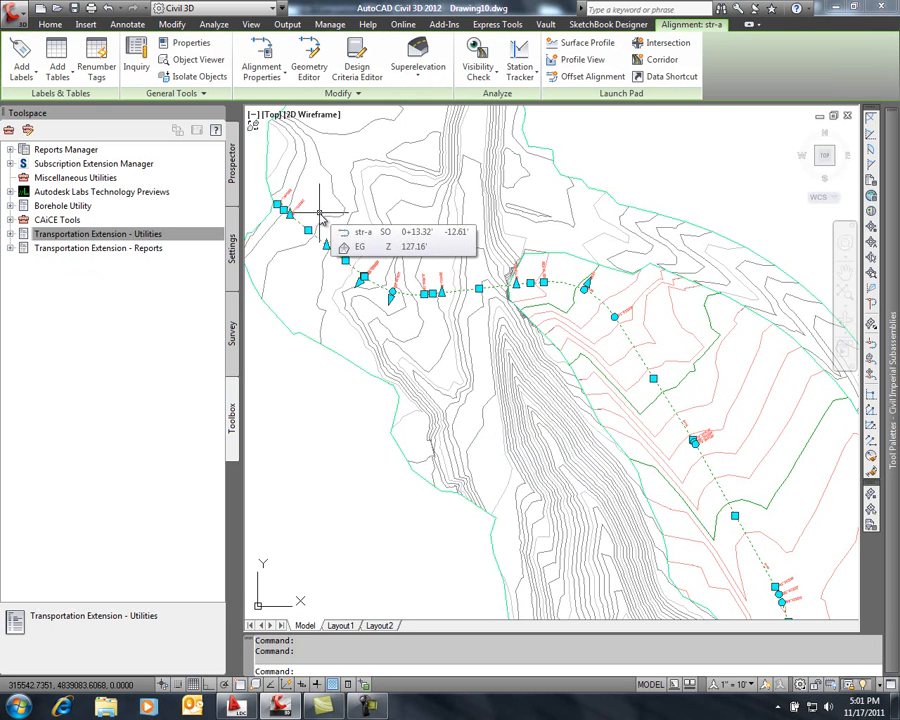
click(486, 72)
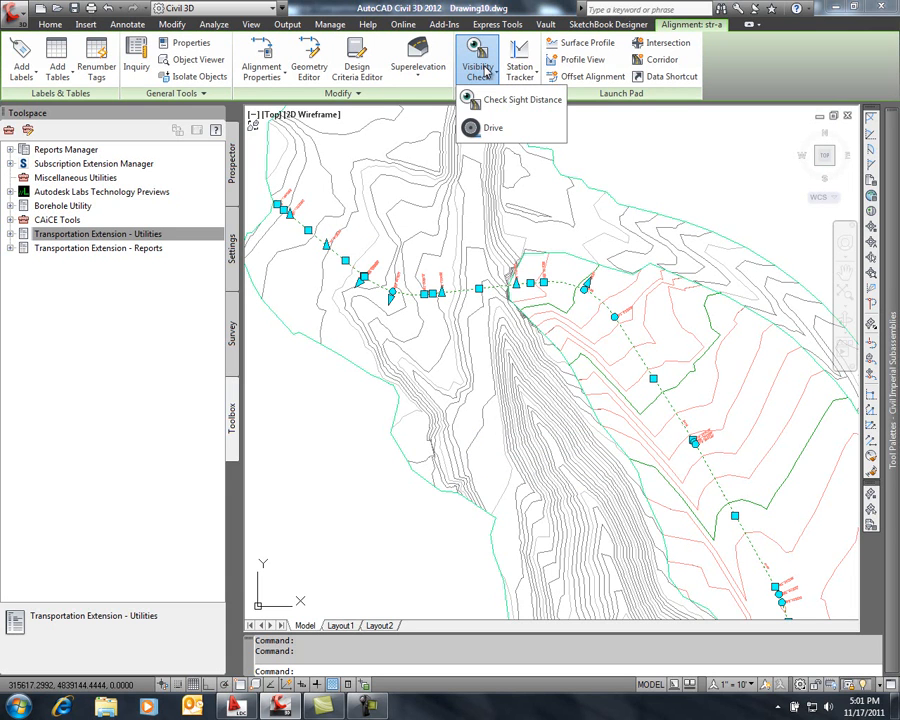
click(510, 101)
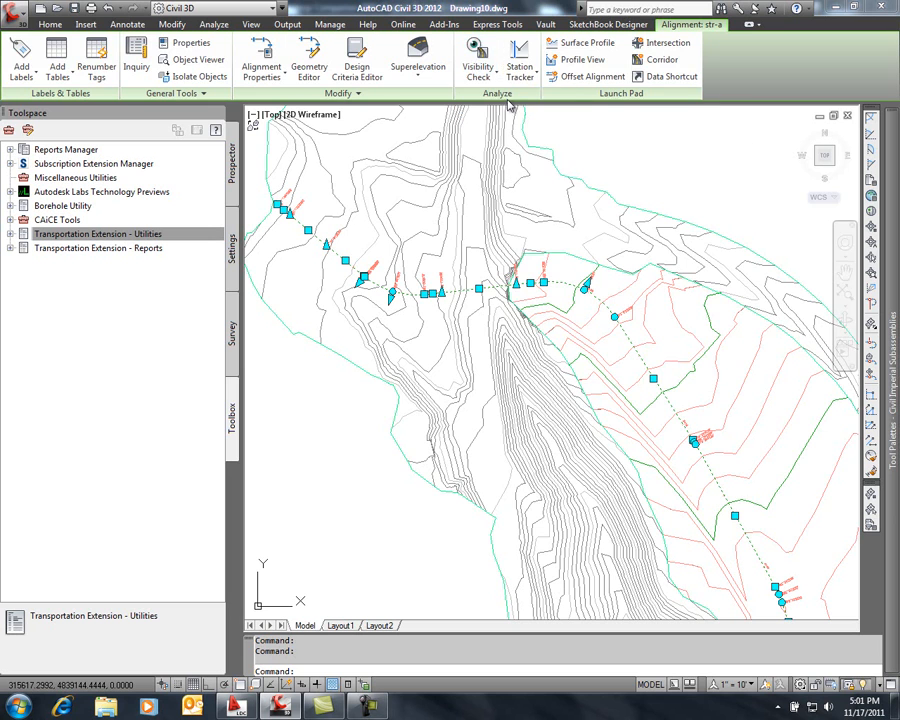
drag(507, 180, 434, 104)
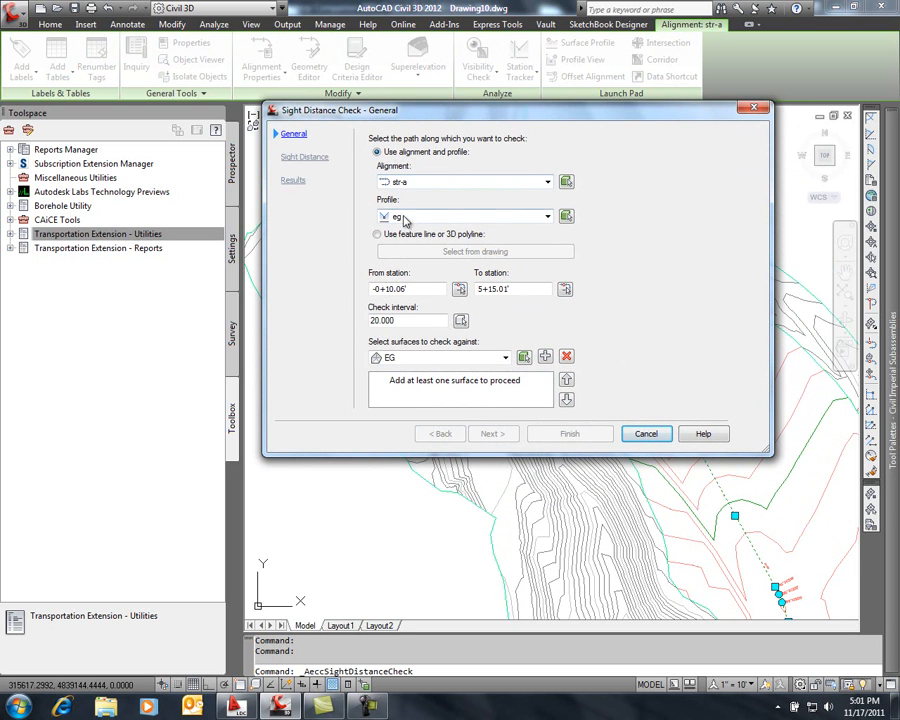
click(547, 217)
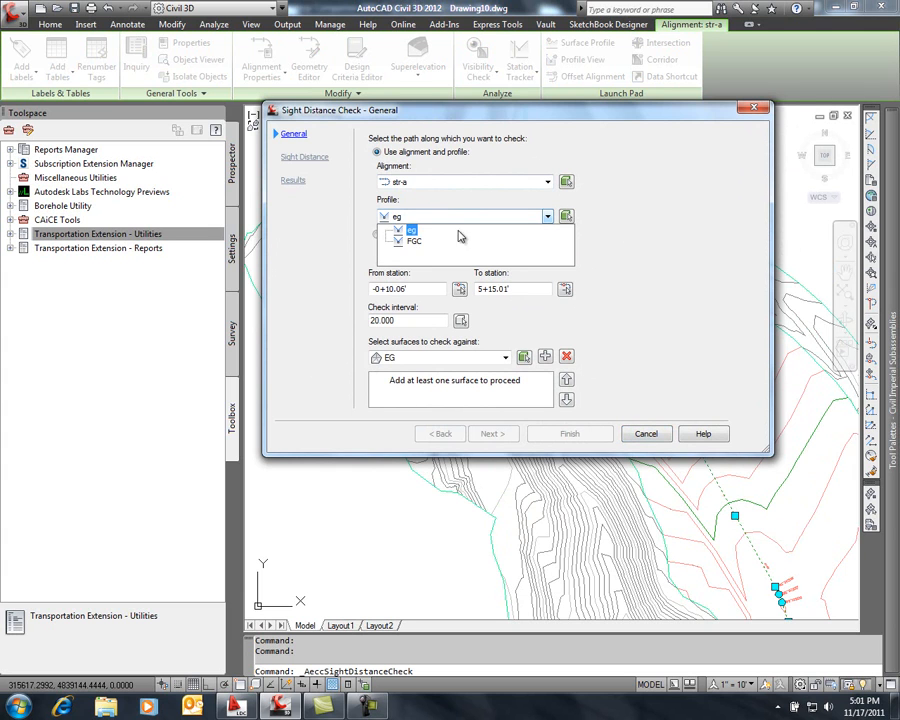
click(412, 231)
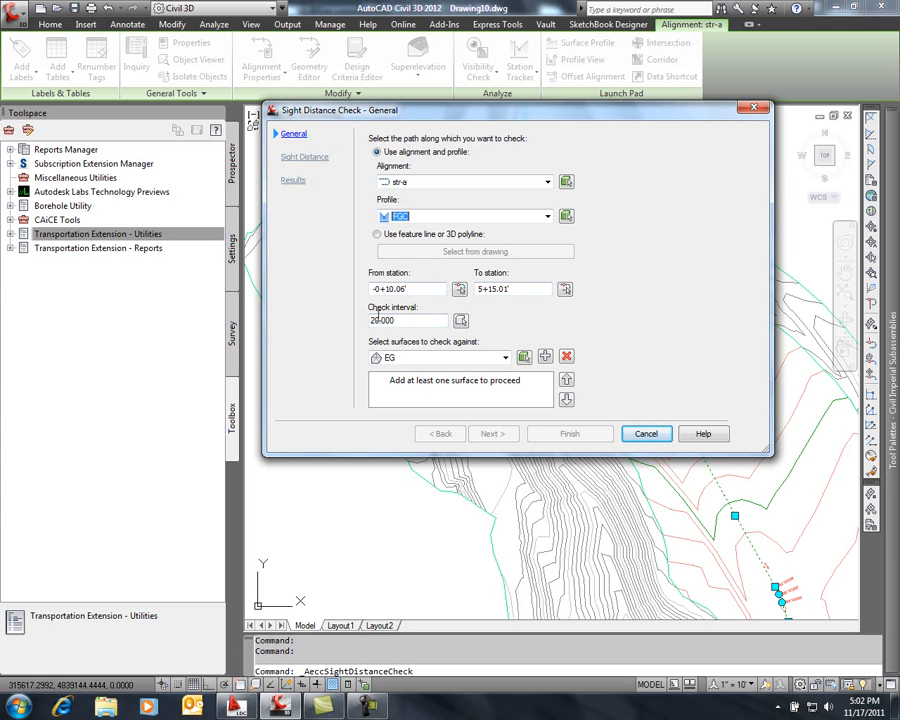
click(545, 356)
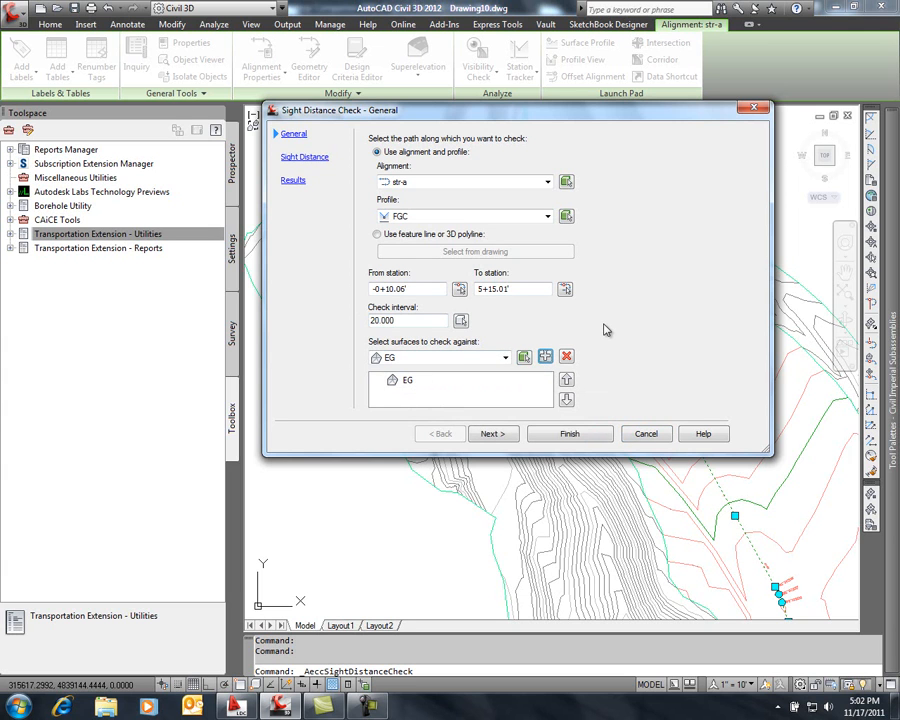
Set the minimum sight distance to 100 and proceed to the results settings
click(504, 435)
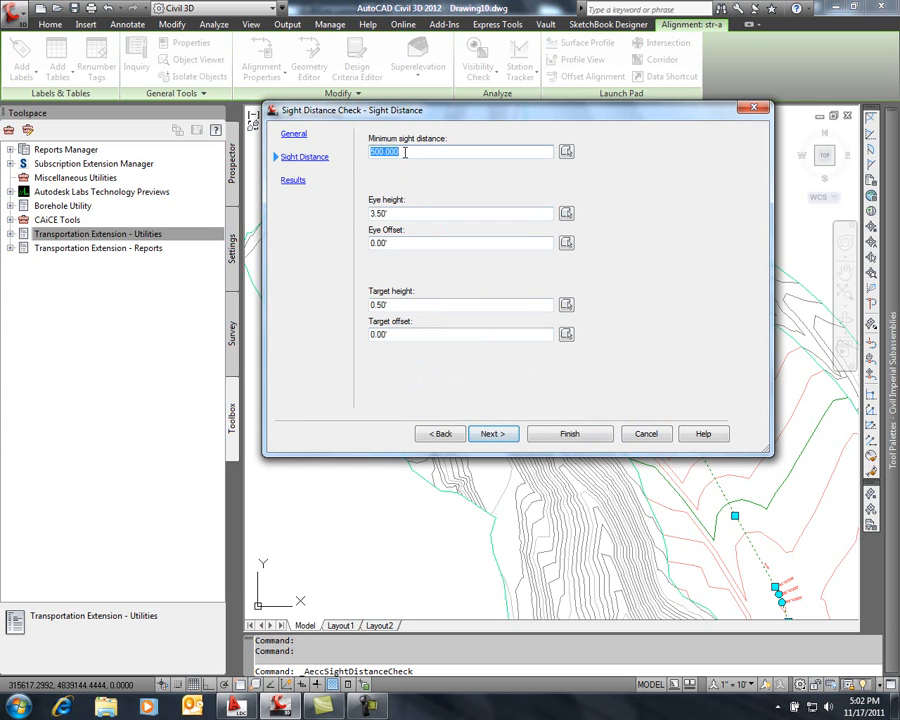
text(100)
click(508, 434)
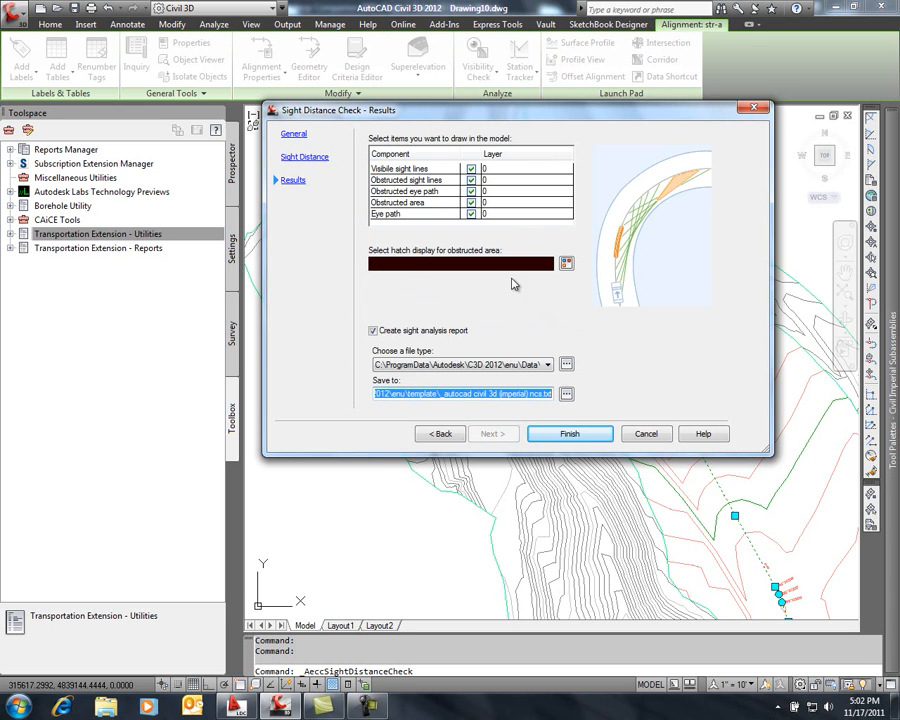
Assign the visible sight lines to the _EyeVisible layer
click(508, 170)
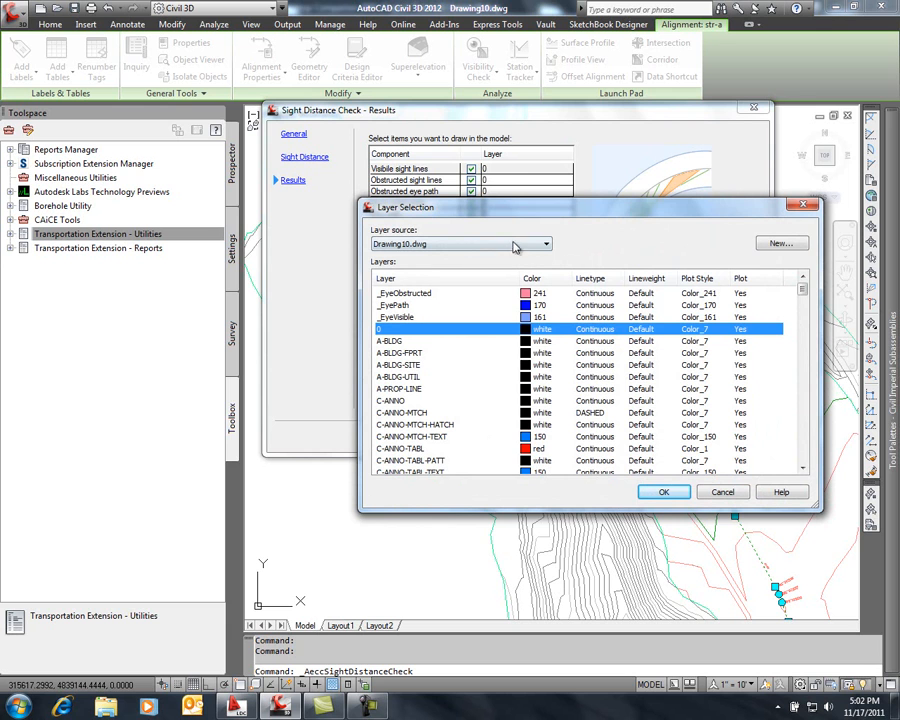
click(540, 317)
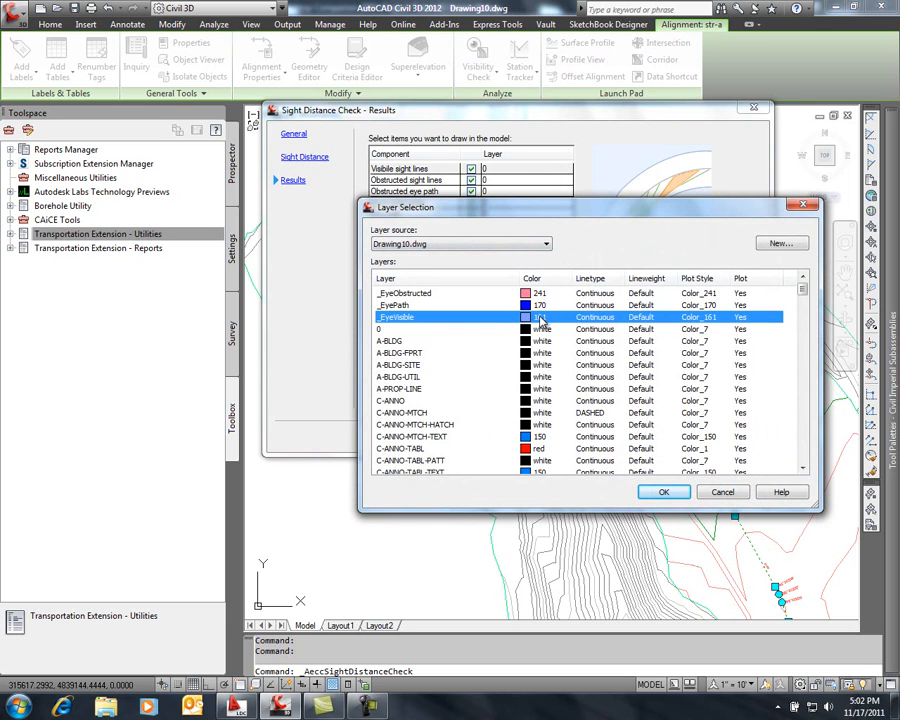
click(663, 491)
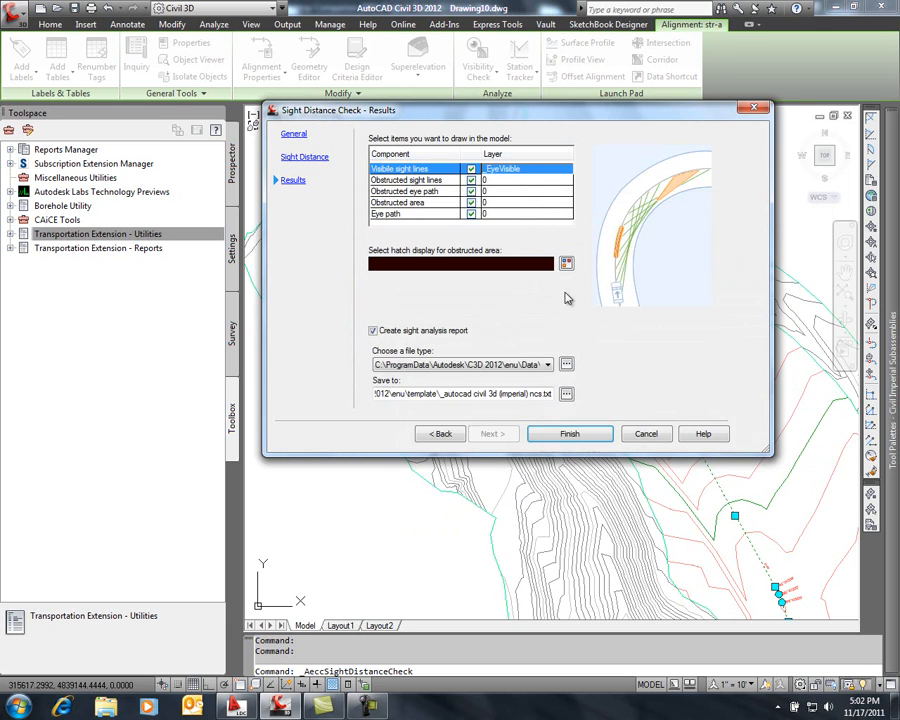
Assign the obstructed sight lines, obstructed eye path and obstructed area to the _EyeObstructed layer
click(516, 181)
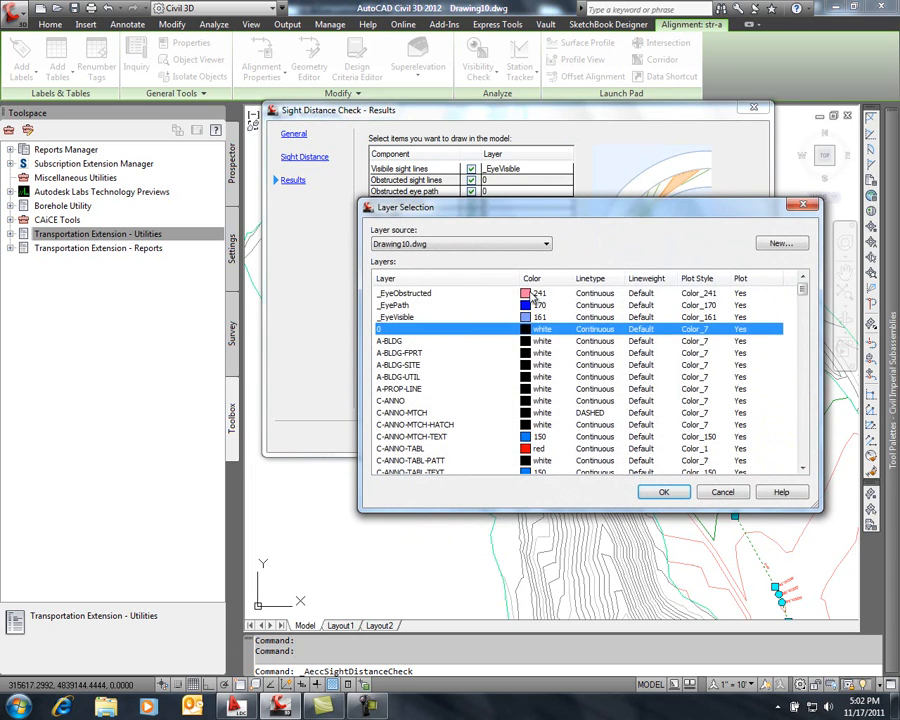
click(539, 293)
click(663, 491)
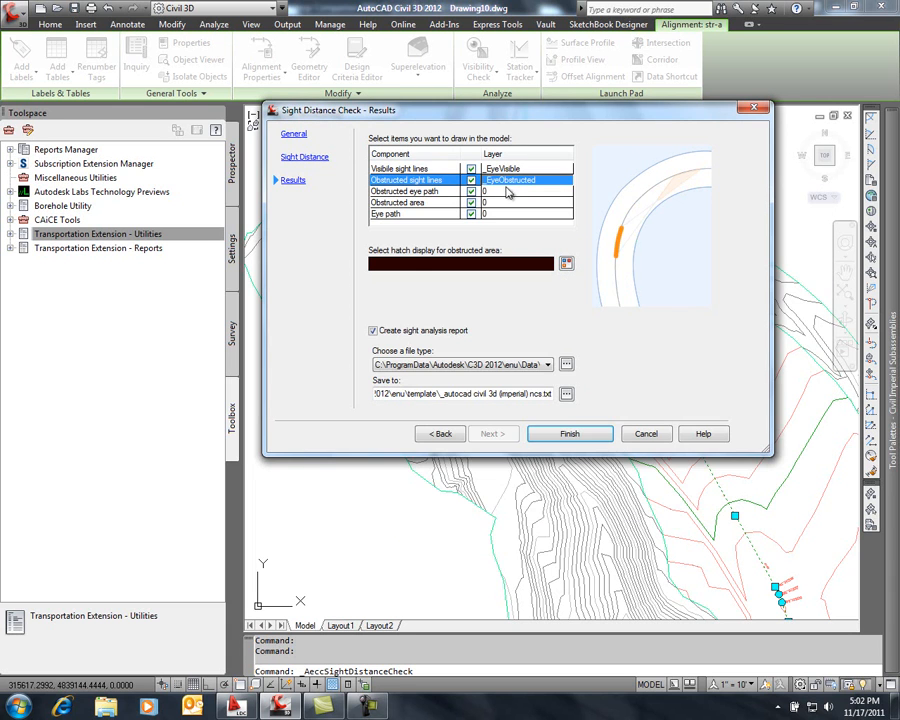
click(510, 191)
click(533, 293)
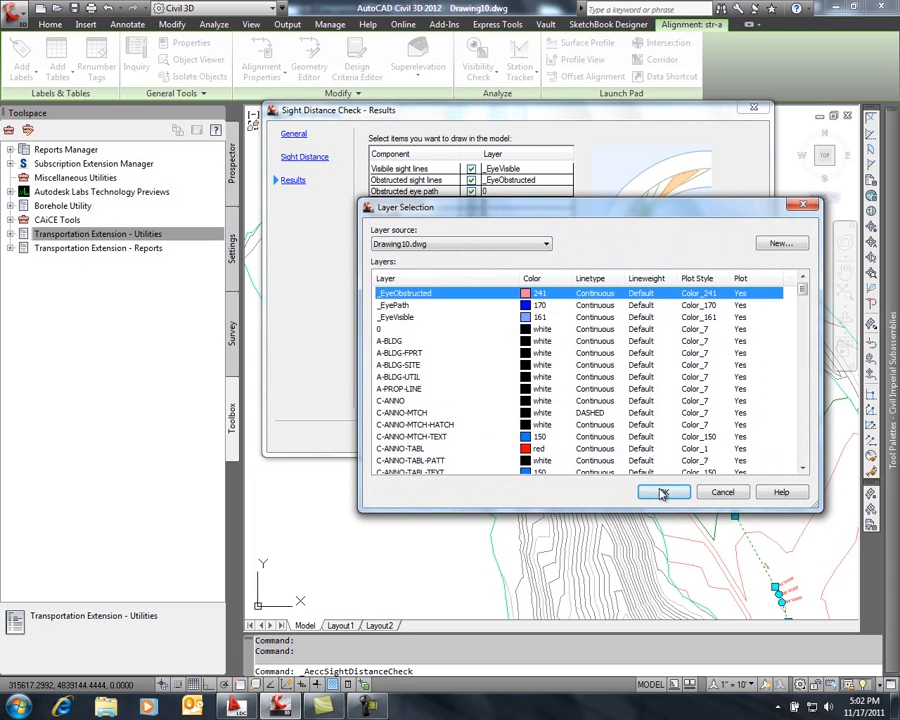
click(663, 491)
click(511, 203)
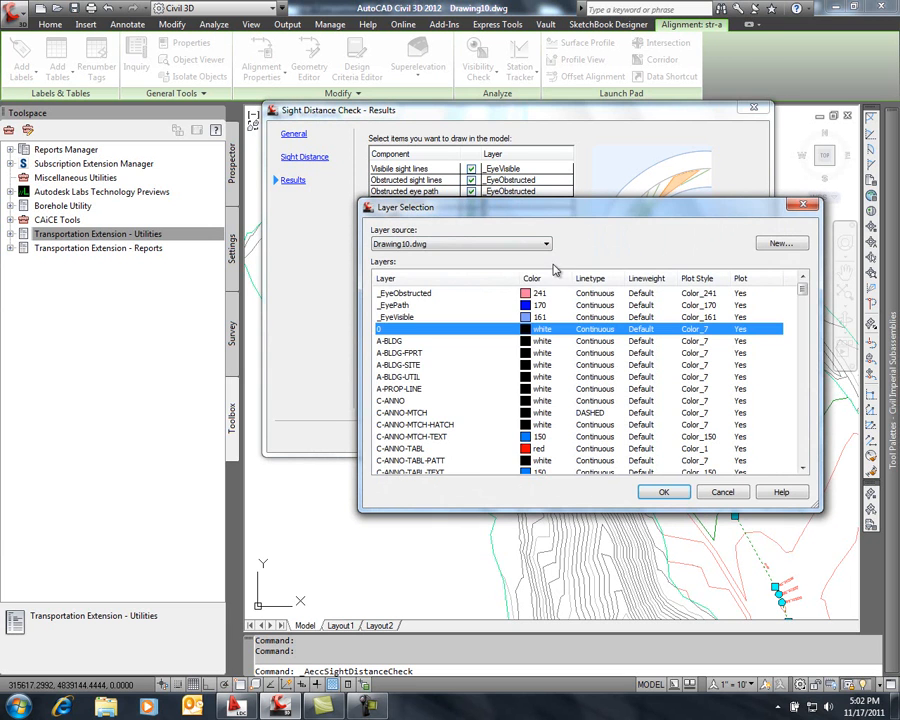
click(530, 293)
click(665, 492)
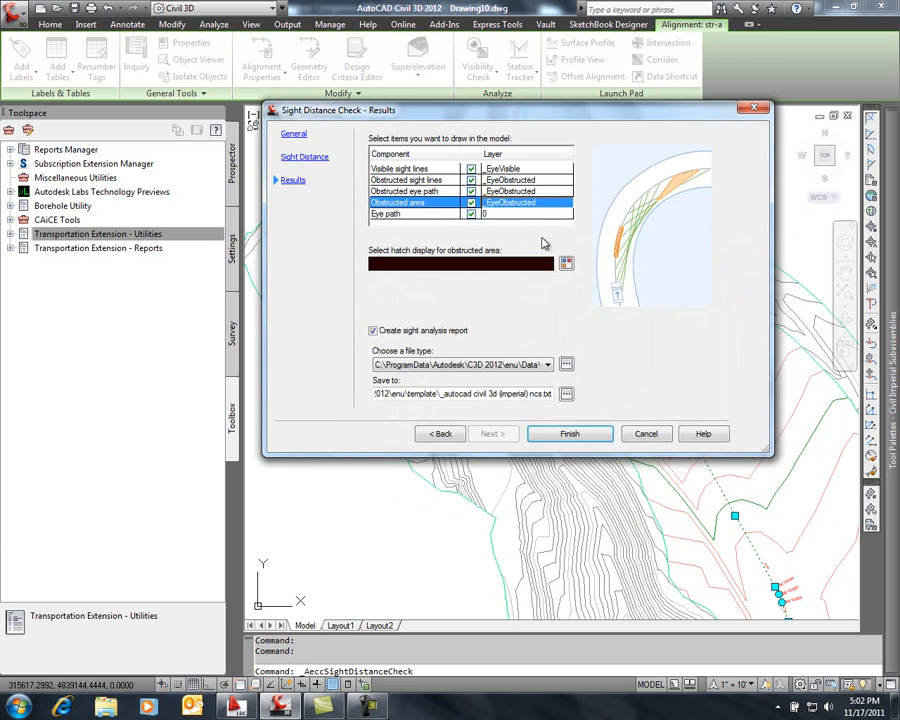
Assign the eye path component to the _EyePath layer
click(496, 215)
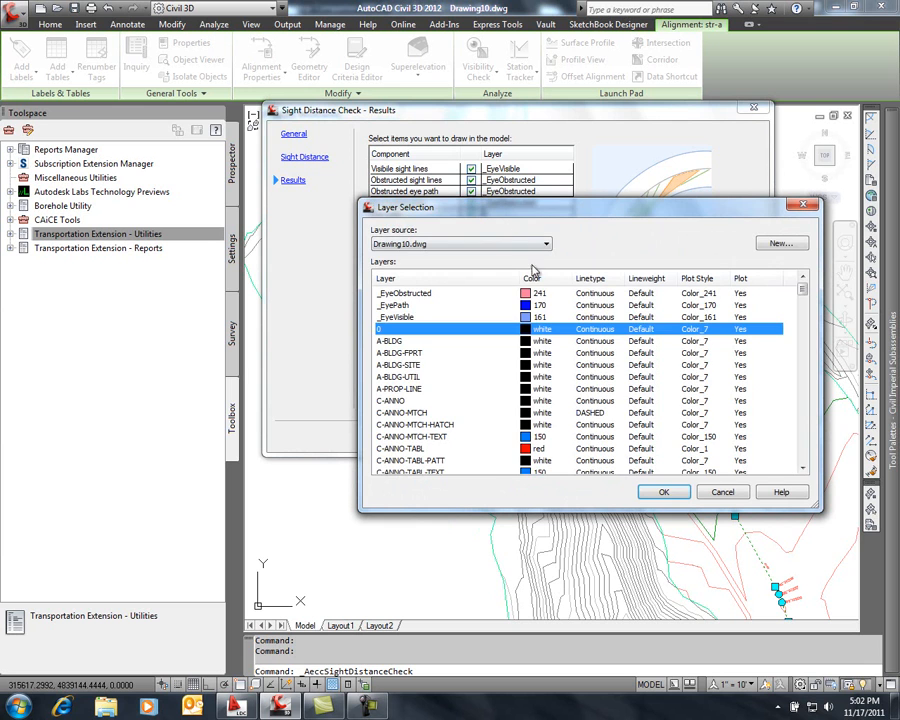
click(533, 316)
click(535, 305)
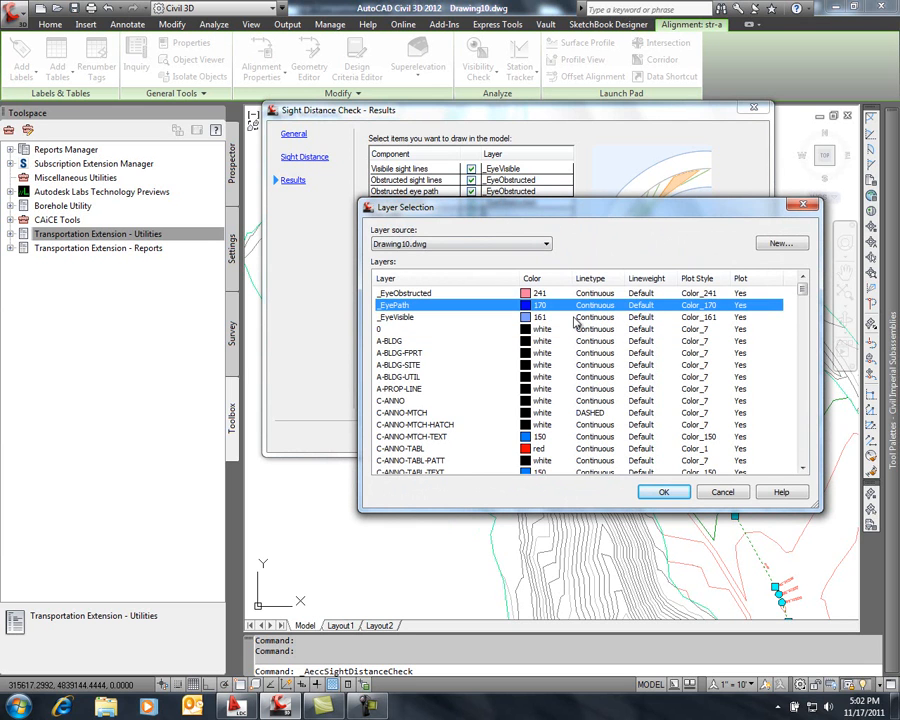
click(663, 492)
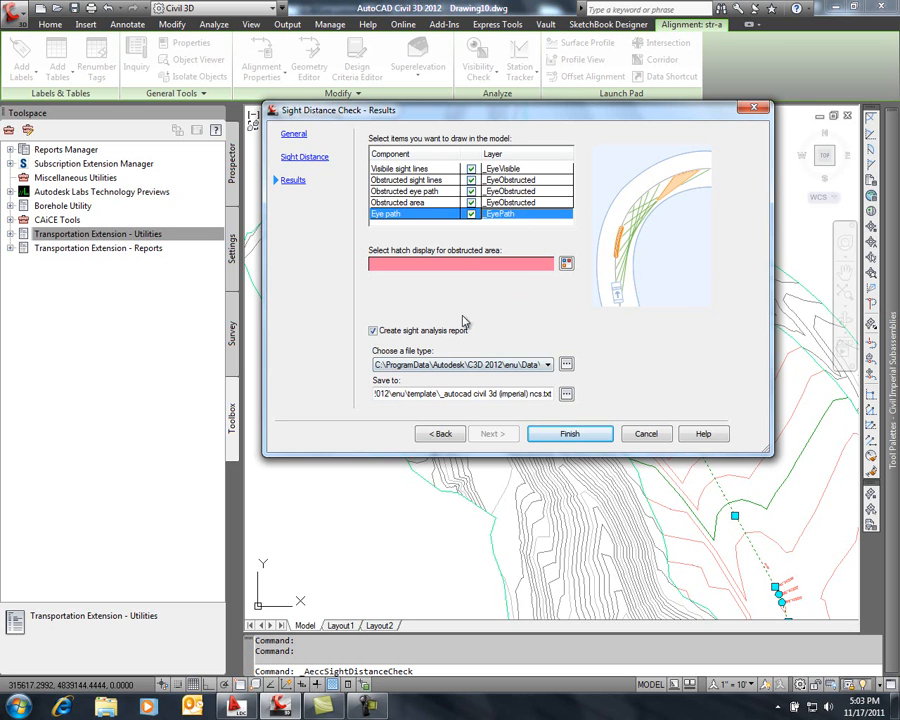
Set the sight analysis report to the ReportHTML.xsl file type and save it on the desktop as Visual Analysis.html
click(548, 364)
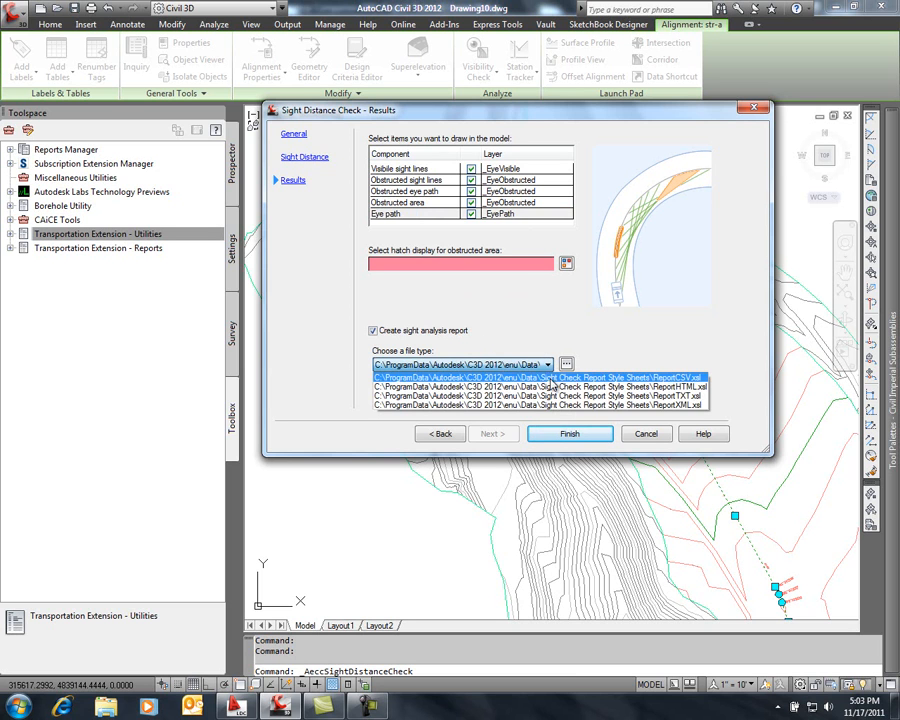
click(553, 389)
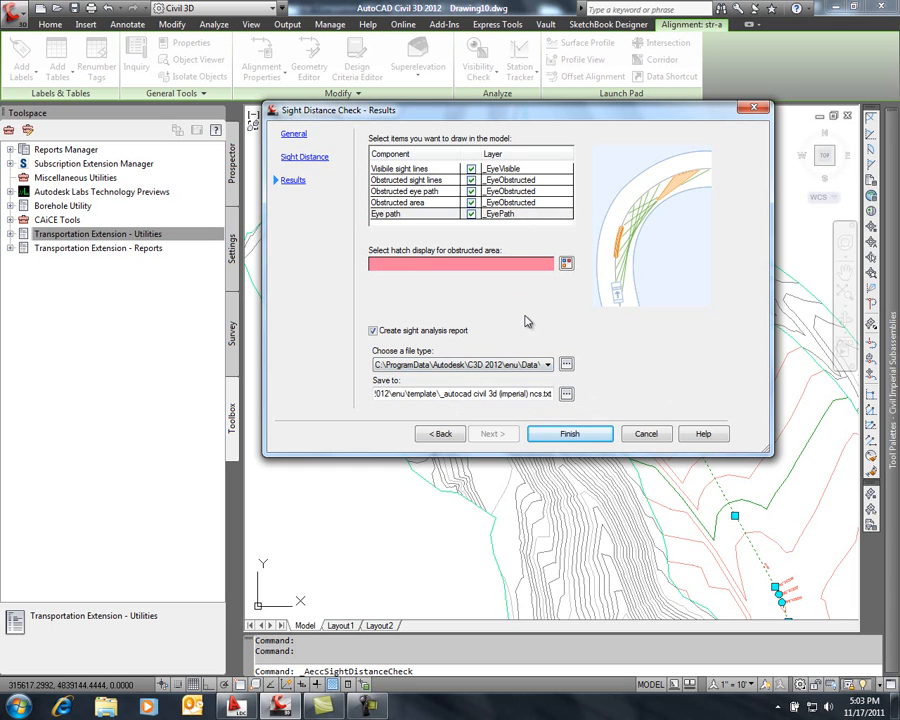
click(566, 393)
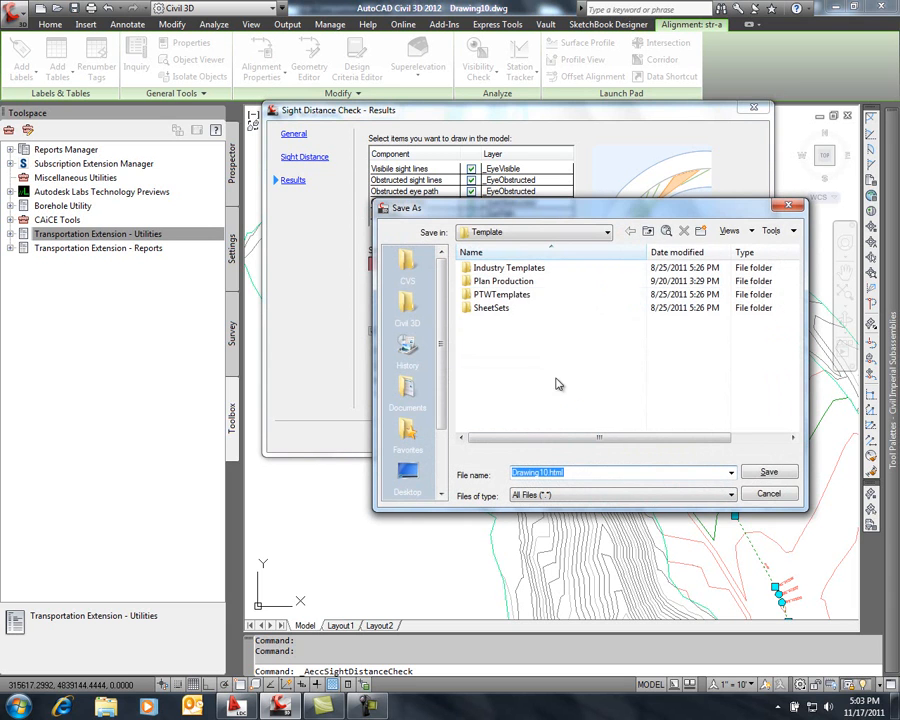
click(407, 476)
double_click(523, 472)
text(Visual Analysis)
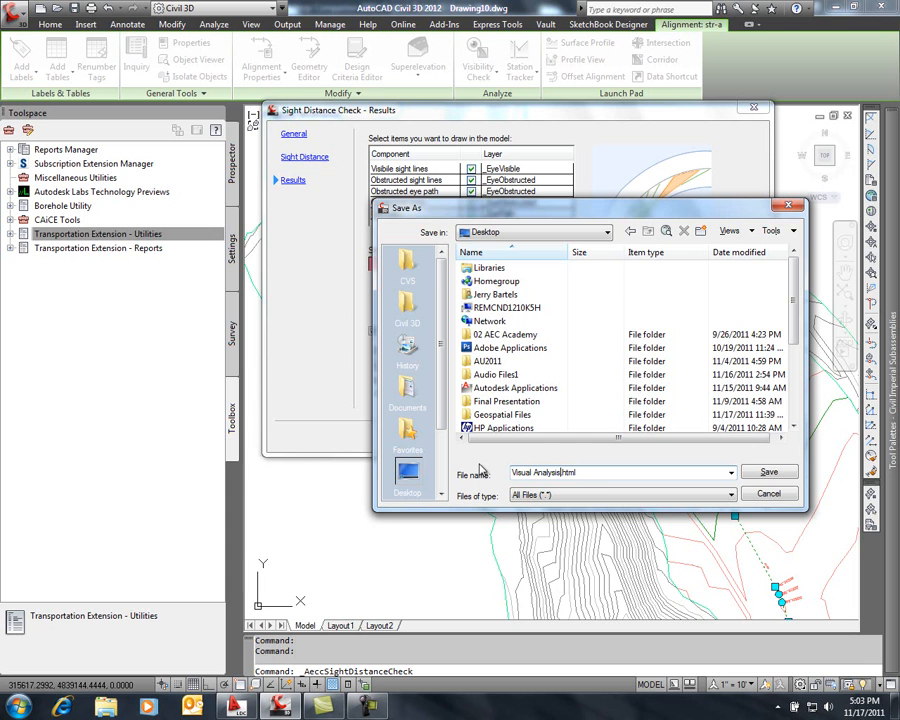
click(768, 472)
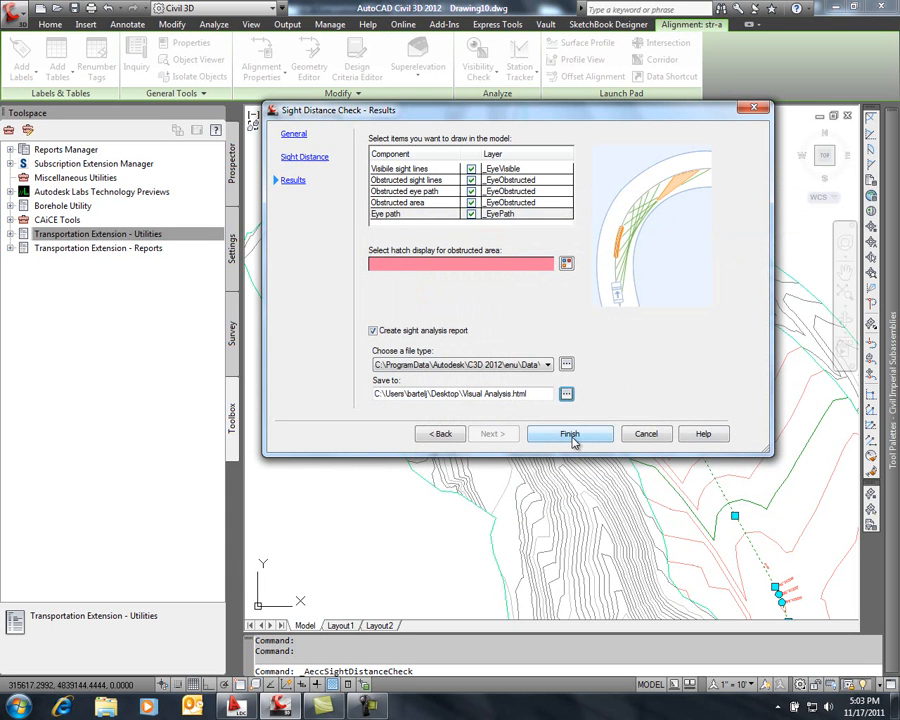
Run the sight distance check and inspect the sight lines drawn along the alignment
click(571, 435)
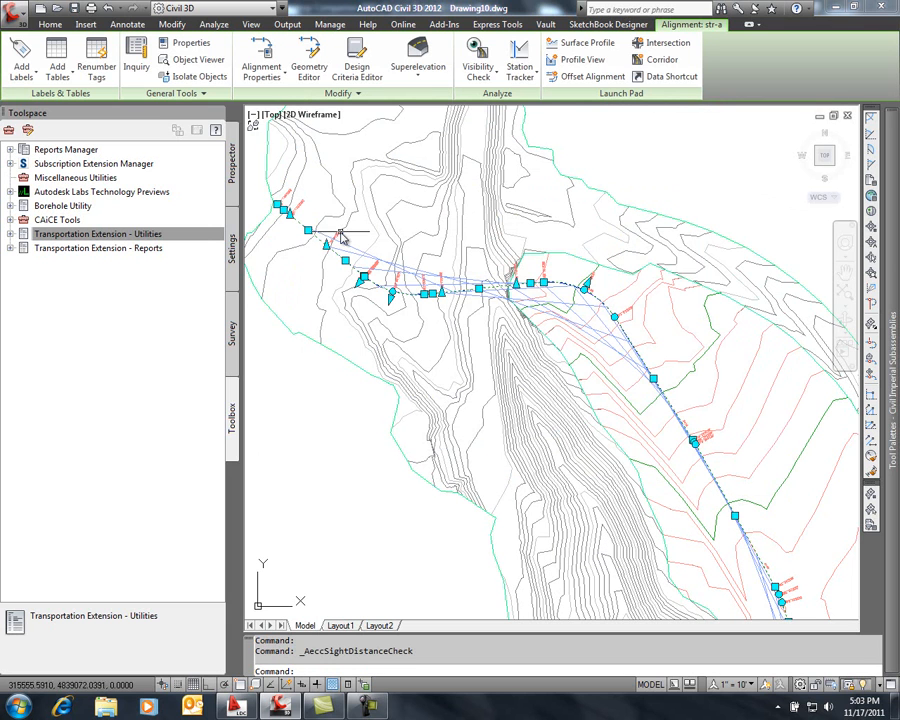
key(Escape)
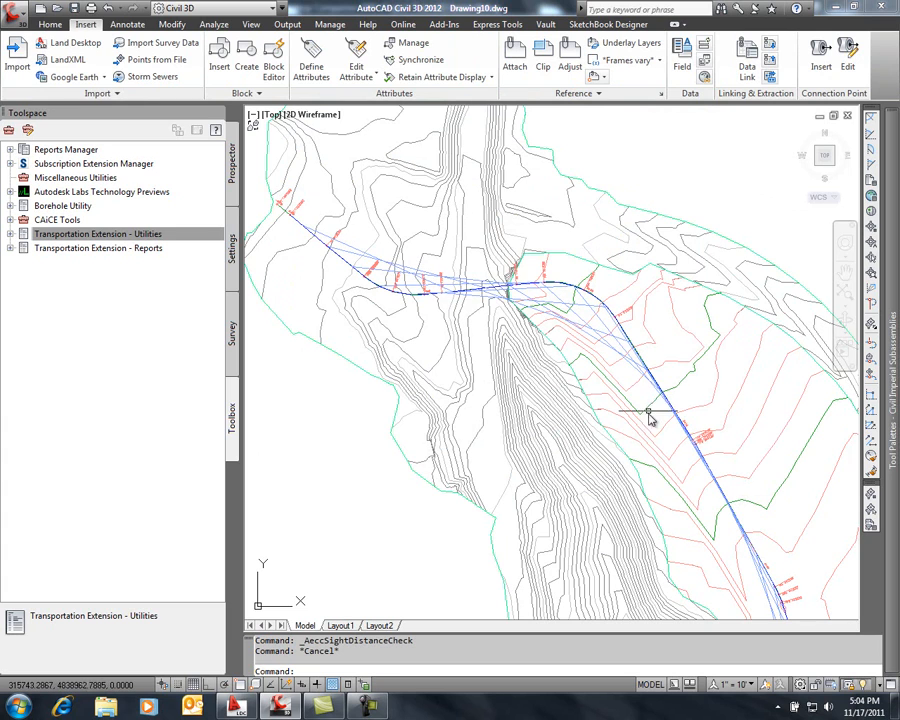
mouse_move(649, 422)
middle_down()
mouse_move(613, 334)
mouse_move(531, 192)
middle_up()
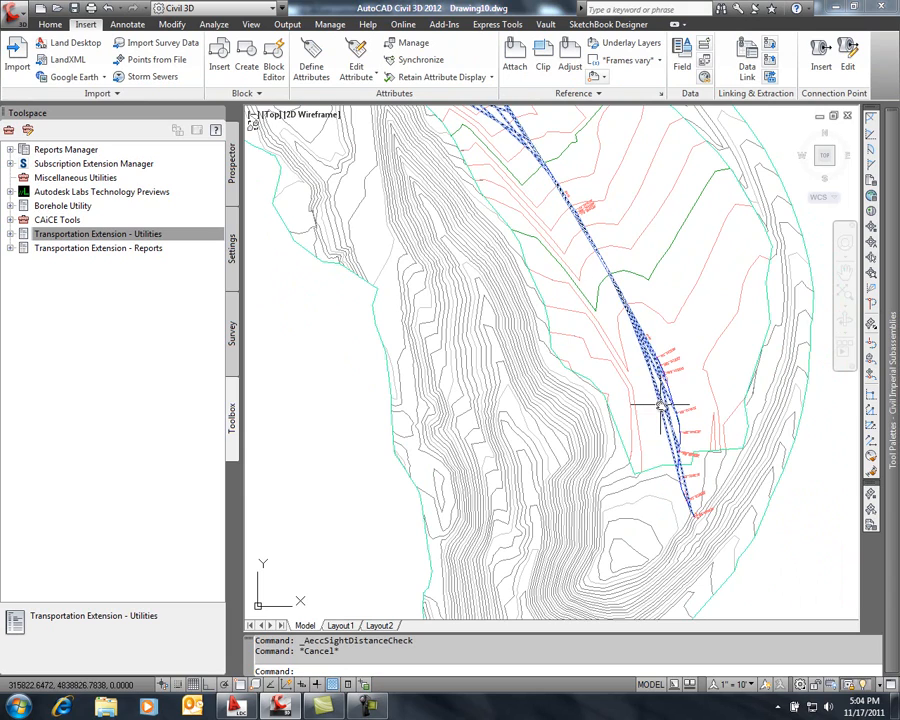
mouse_move(482, 203)
middle_down()
mouse_move(476, 187)
mouse_move(594, 358)
middle_up()
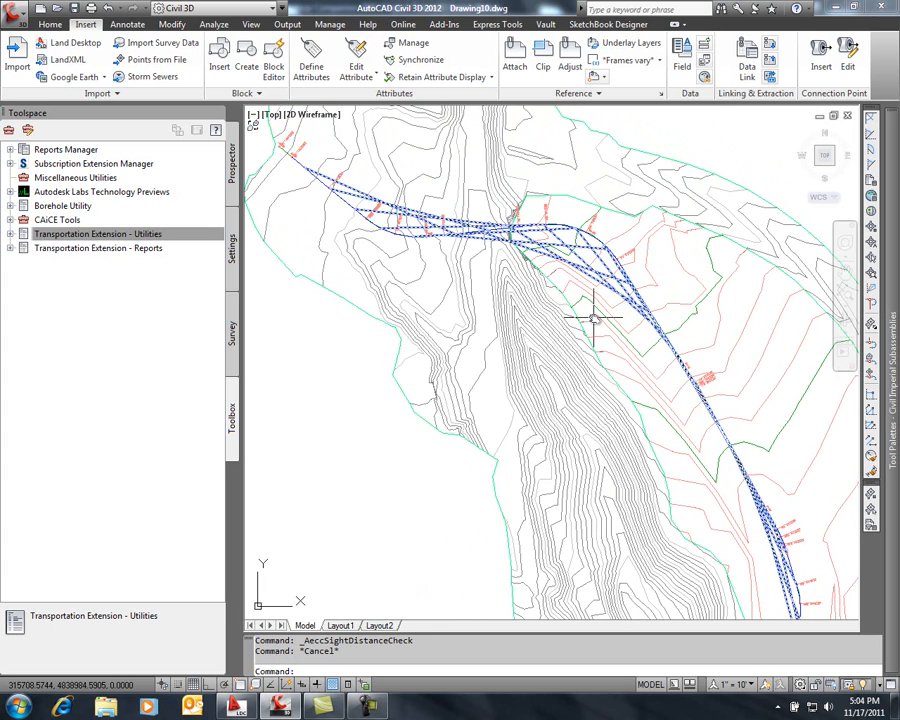
mouse_move(595, 318)
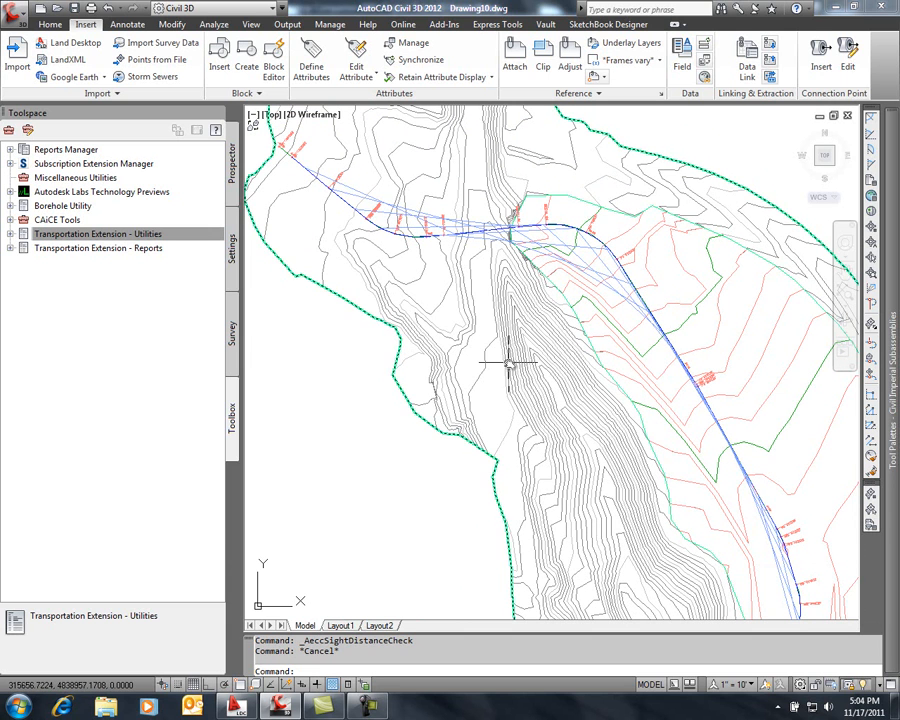
Open the Visual Analysis.html report from the desktop in the web browser
key(super+e)
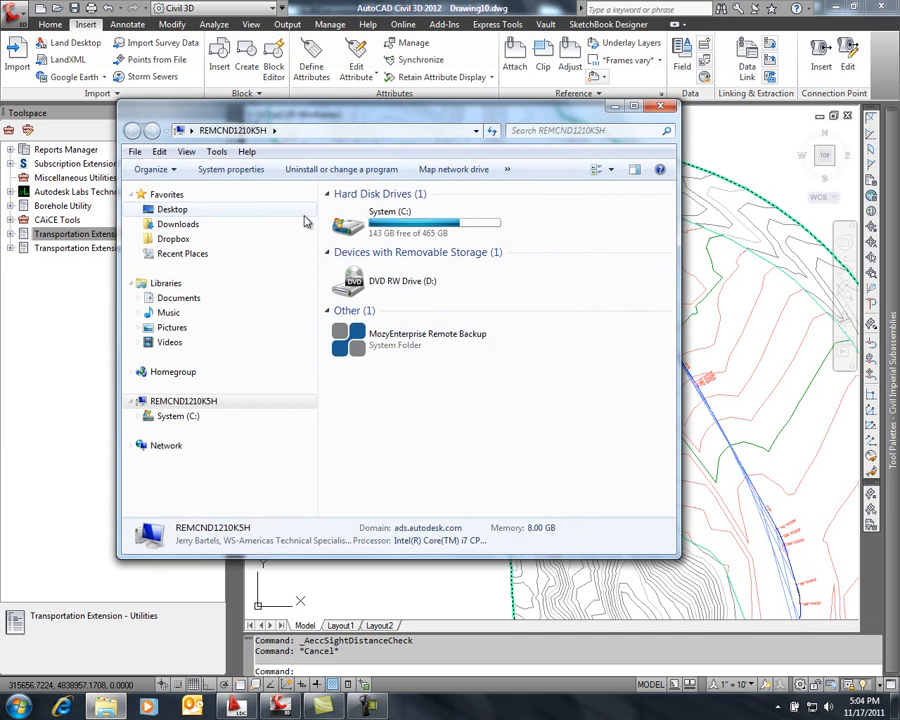
click(186, 213)
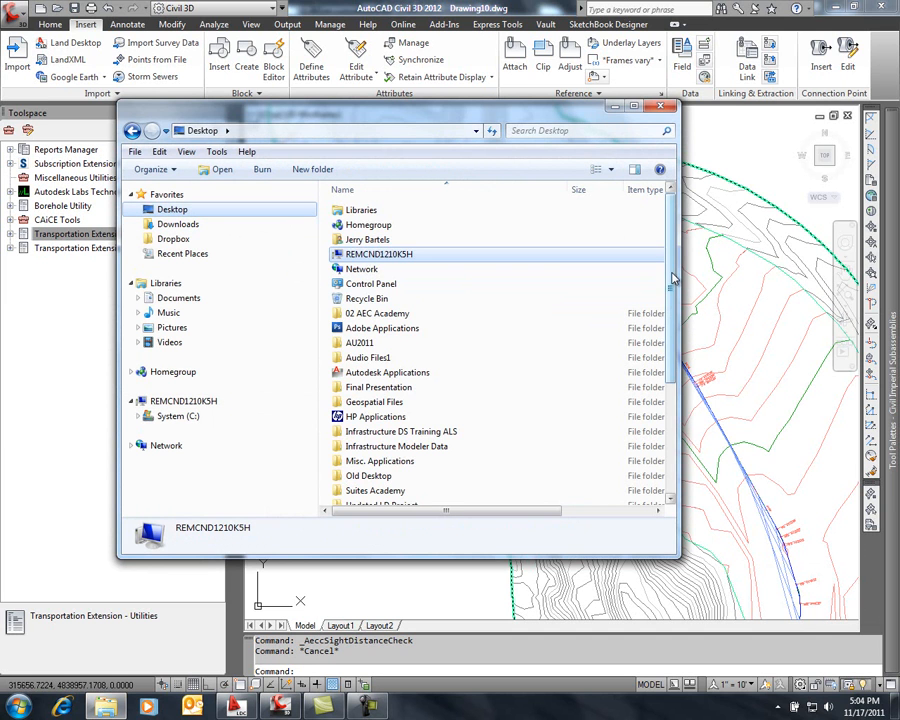
scroll(674, 310, down, 1)
scroll(674, 310, down, 3)
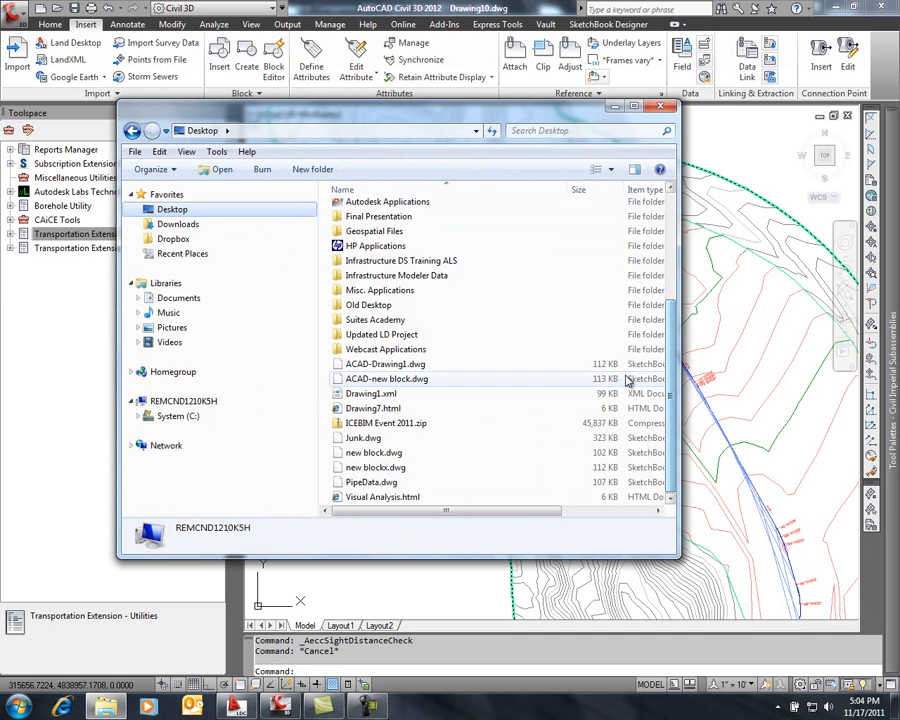
click(378, 497)
double_click(376, 499)
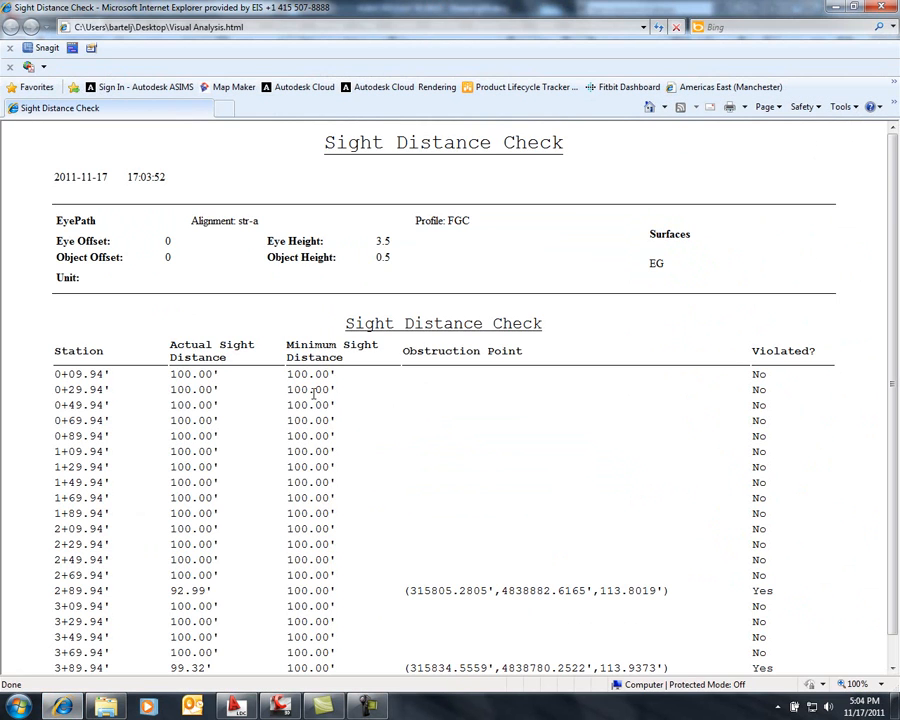
Review the sight distances and violations by station, and close the report and the file window
scroll(843, 390, down, 1)
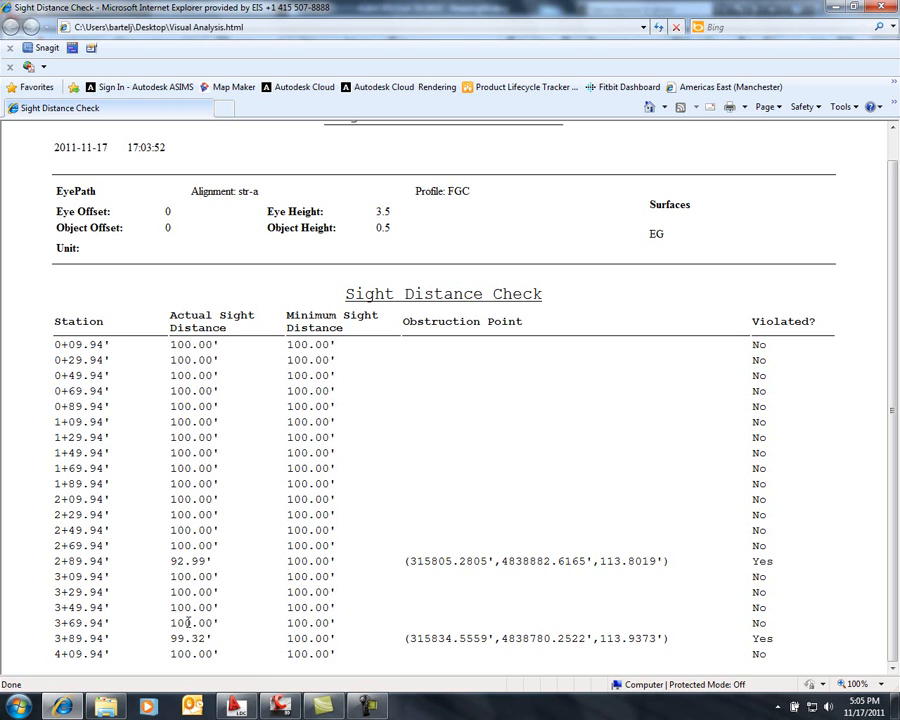
click(879, 9)
click(666, 110)
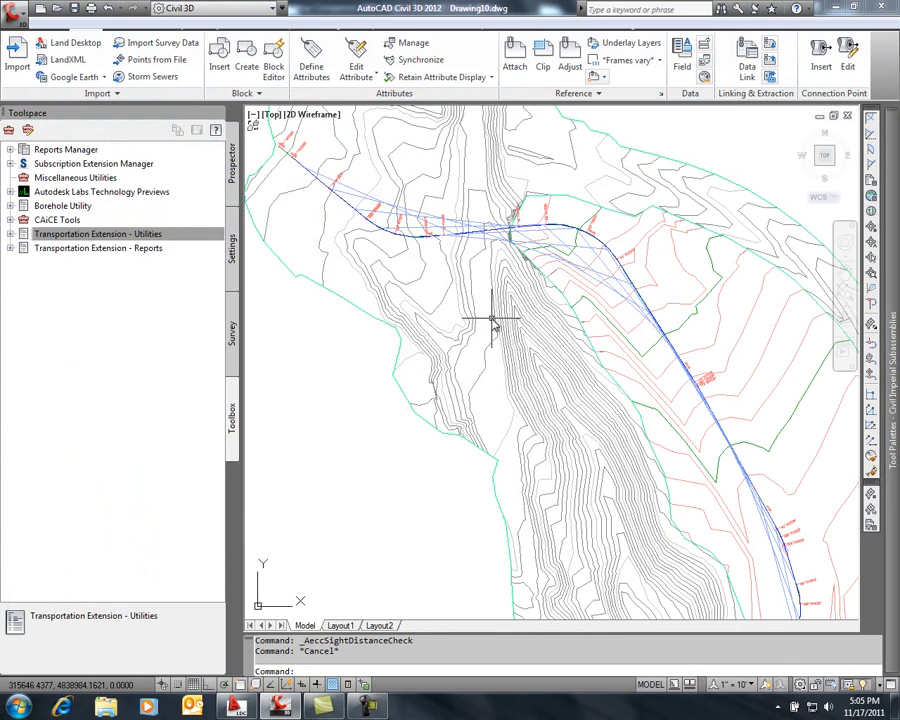
Examine the eye path and sight lines closely along the full length of the str-a alignment
scroll(490, 318, down, 3)
scroll(490, 285, up, 2)
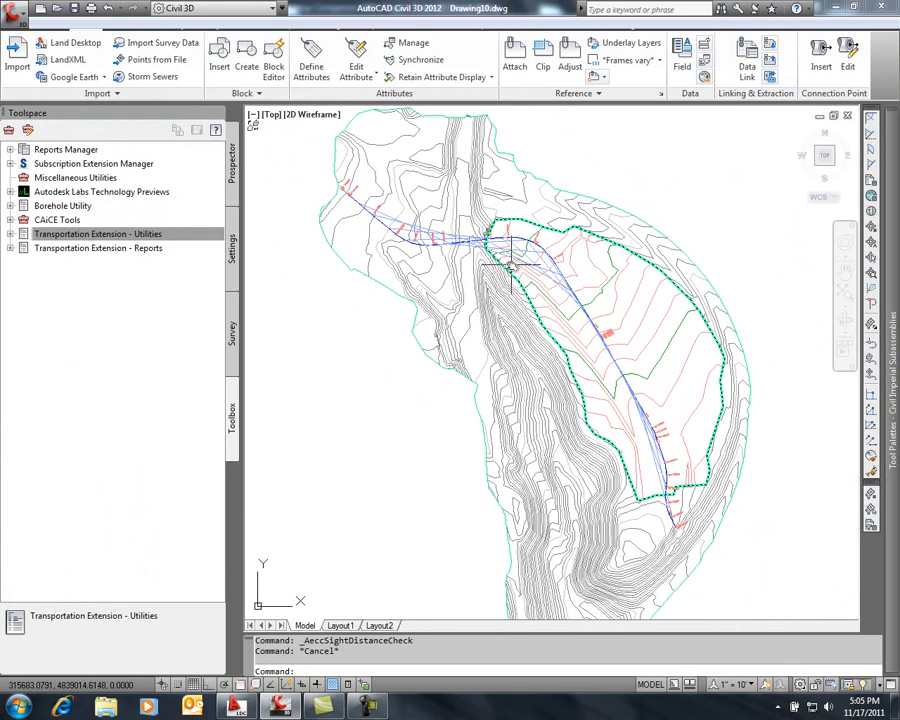
scroll(515, 258, up, 2)
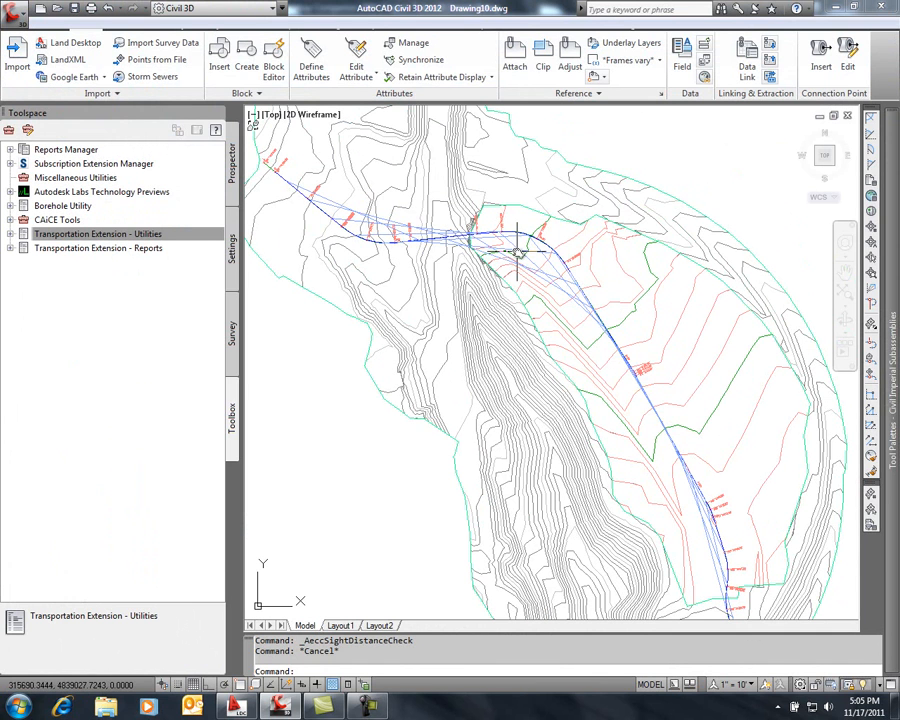
scroll(518, 249, up, 3)
scroll(498, 217, down, 3)
scroll(535, 270, up, 2)
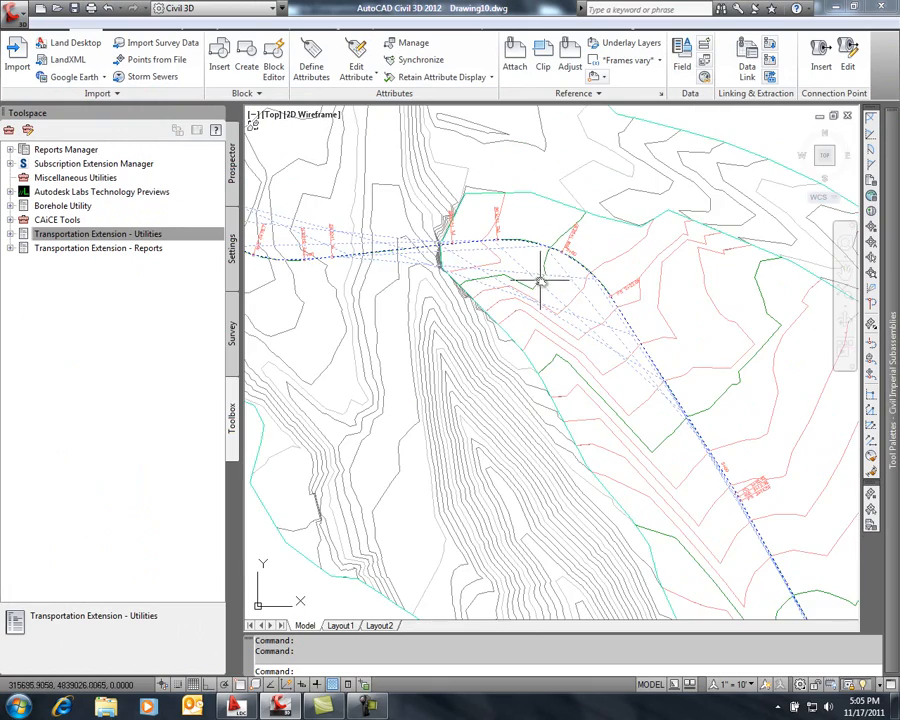
scroll(555, 305, down, 1)
mouse_move(595, 394)
middle_down()
mouse_move(504, 219)
mouse_move(481, 195)
middle_up()
scroll(658, 421, up, 2)
middle_drag(656, 421, 636, 391)
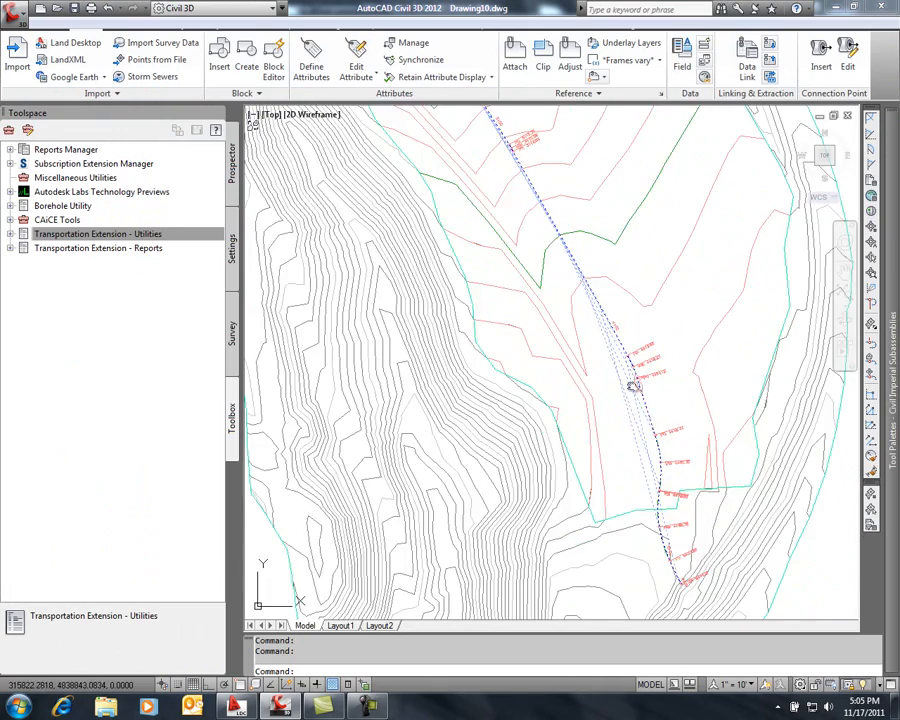
scroll(636, 391, up, 2)
scroll(583, 319, down, 3)
middle_drag(421, 197, 687, 442)
scroll(619, 225, up, 5)
mouse_move(589, 226)
middle_down()
mouse_move(558, 324)
mouse_move(350, 212)
middle_up()
middle_drag(740, 385, 505, 176)
middle_drag(652, 463, 428, 120)
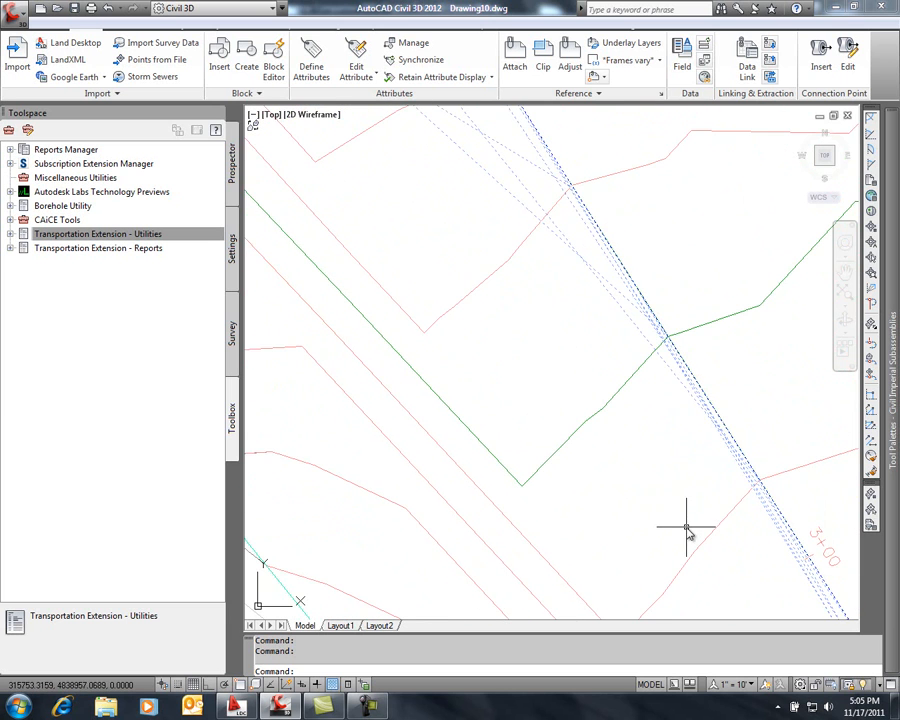
middle_drag(686, 527, 581, 450)
scroll(654, 402, up, 6)
middle_drag(652, 399, 569, 312)
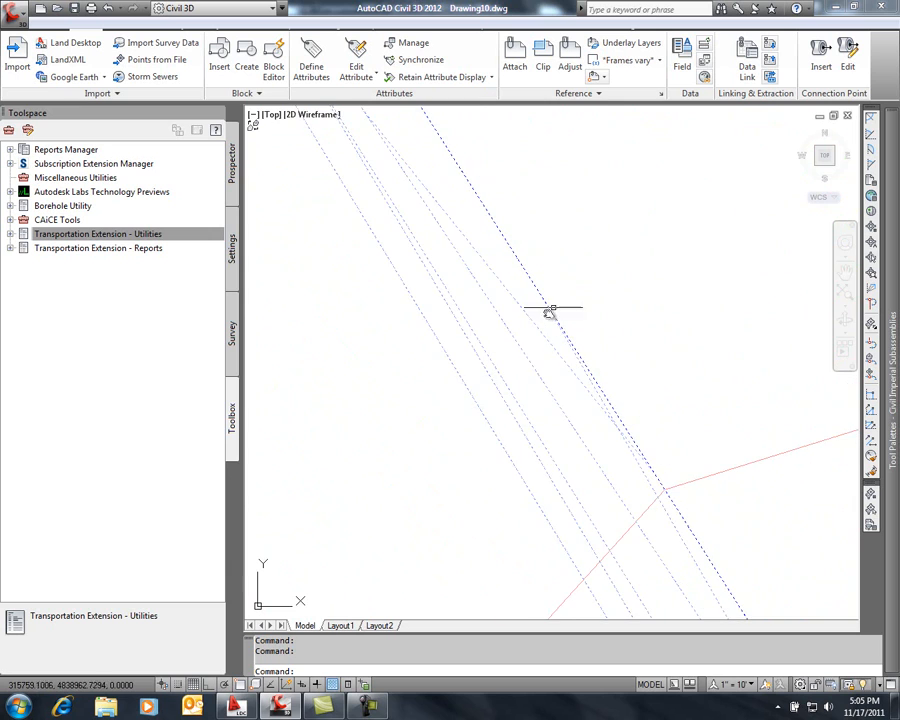
scroll(520, 370, down, 6)
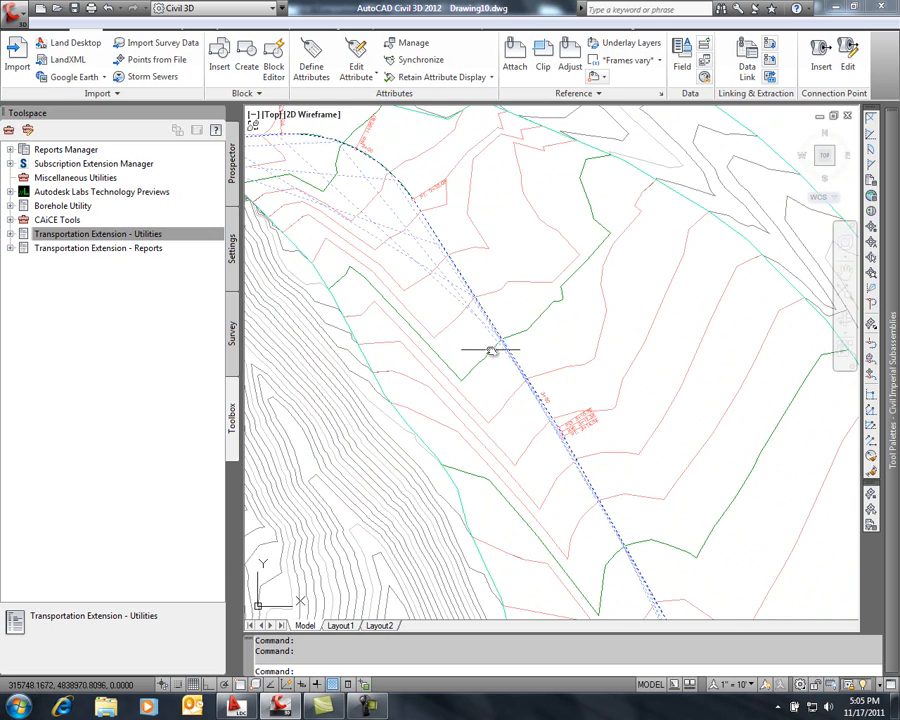
middle_drag(426, 279, 669, 293)
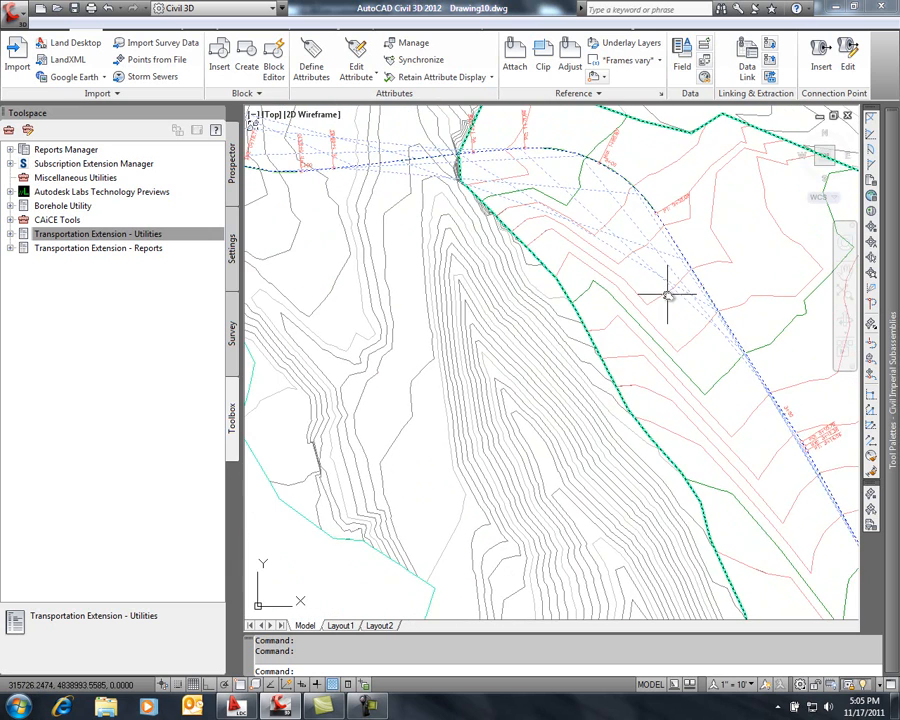
scroll(668, 295, down, 3)
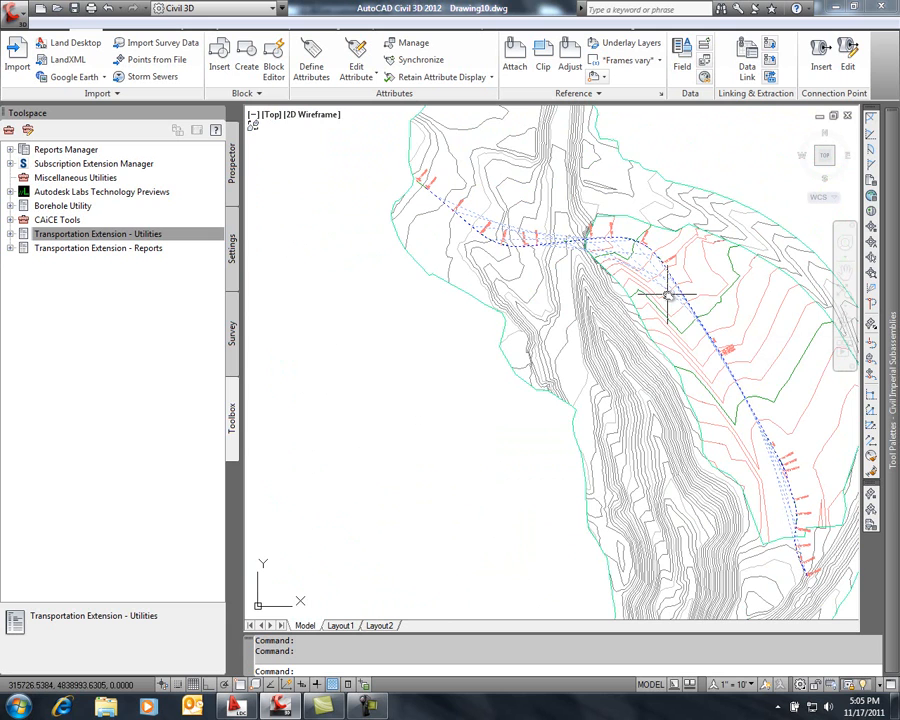
Isolate the selected eye path and sight line objects from the rest of the drawing
right_click(627, 254)
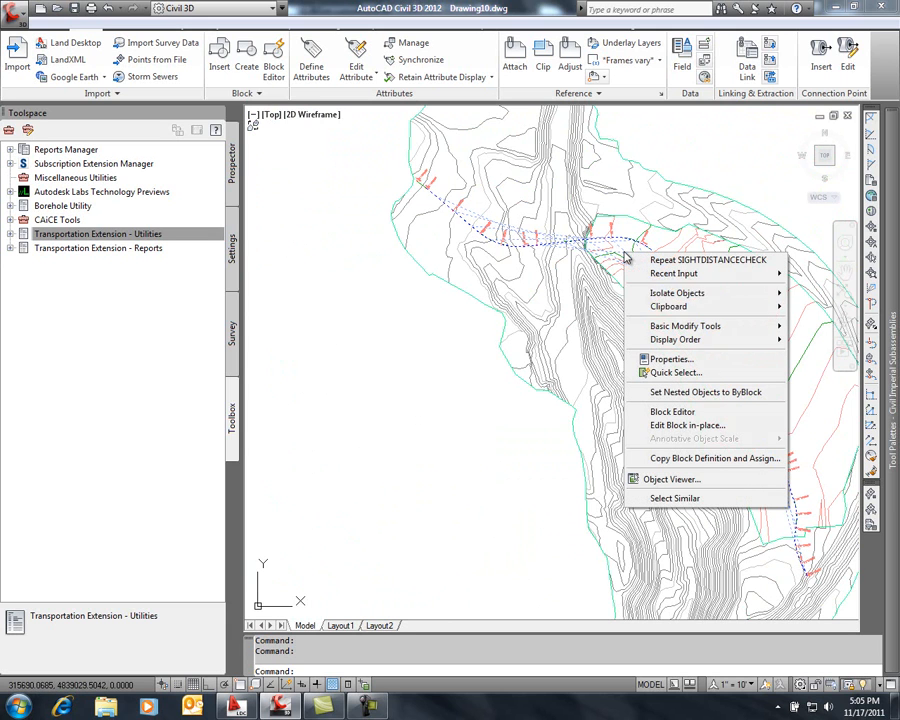
mouse_move(675, 330)
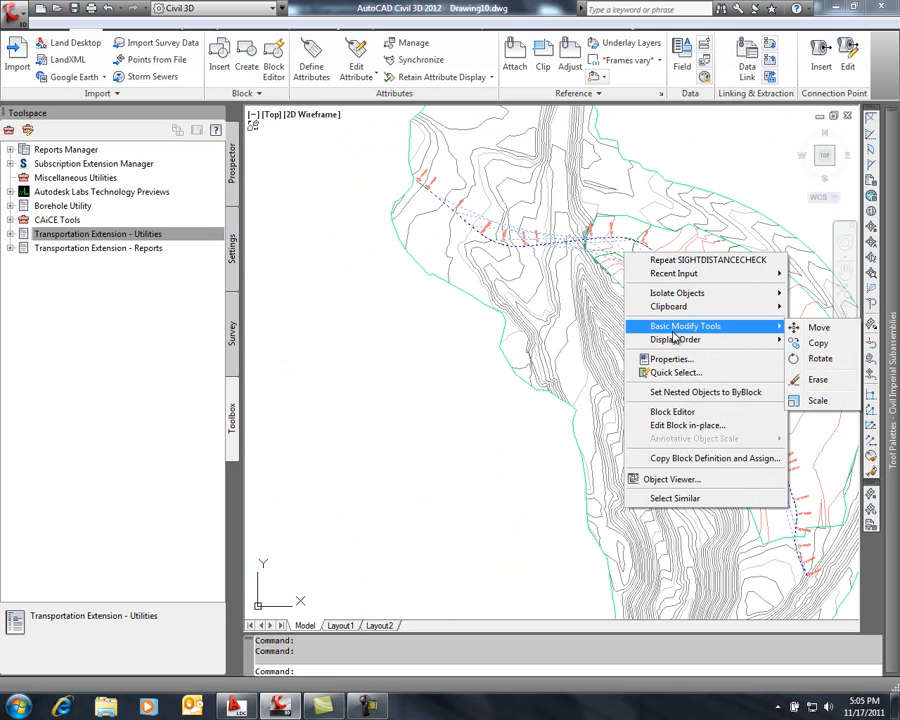
mouse_move(706, 296)
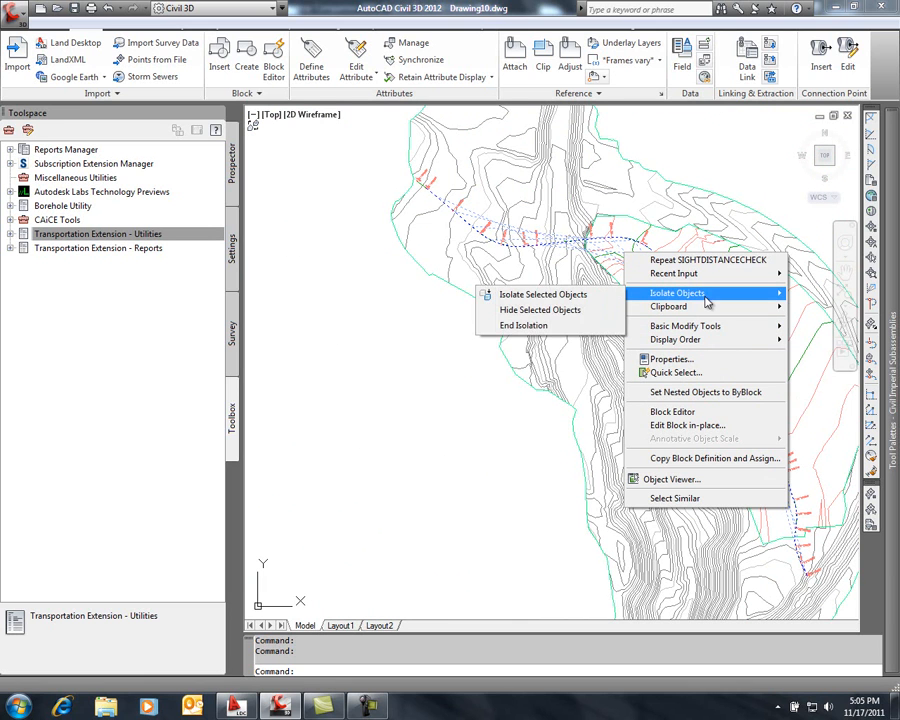
click(580, 294)
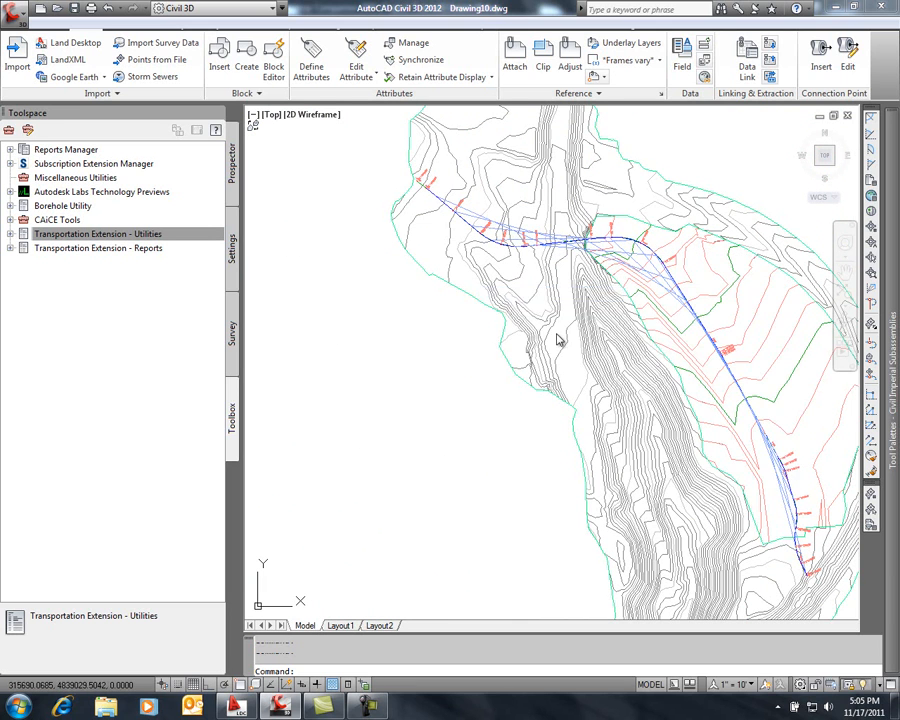
mouse_move(612, 355)
middle_down()
mouse_move(526, 335)
mouse_move(500, 345)
middle_up()
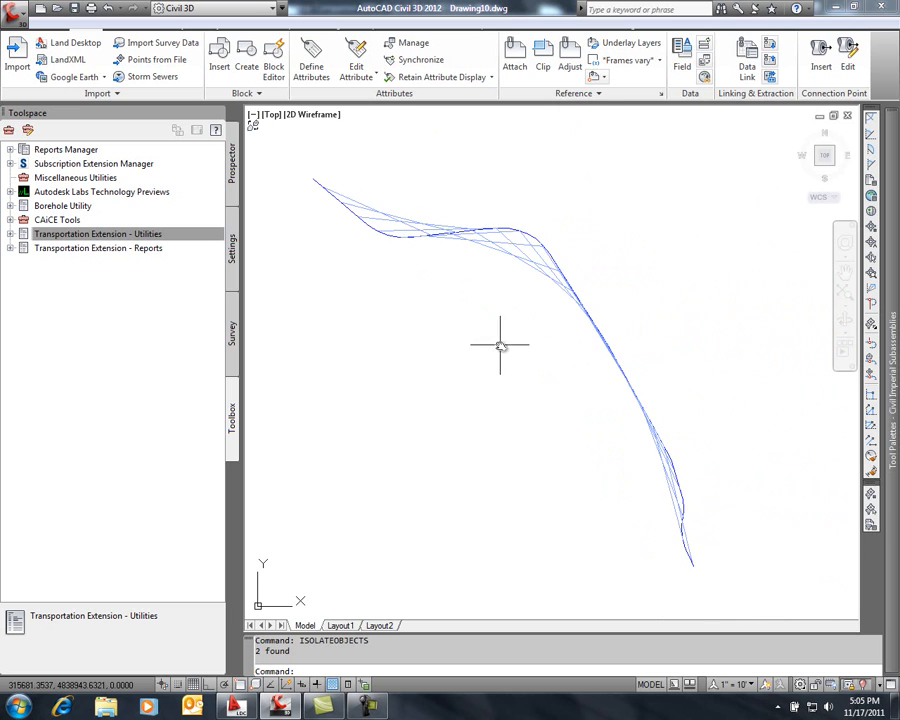
Start the WBLOCK command and select the eye path and sight line objects as the block's source
text(wblock)
key(Return)
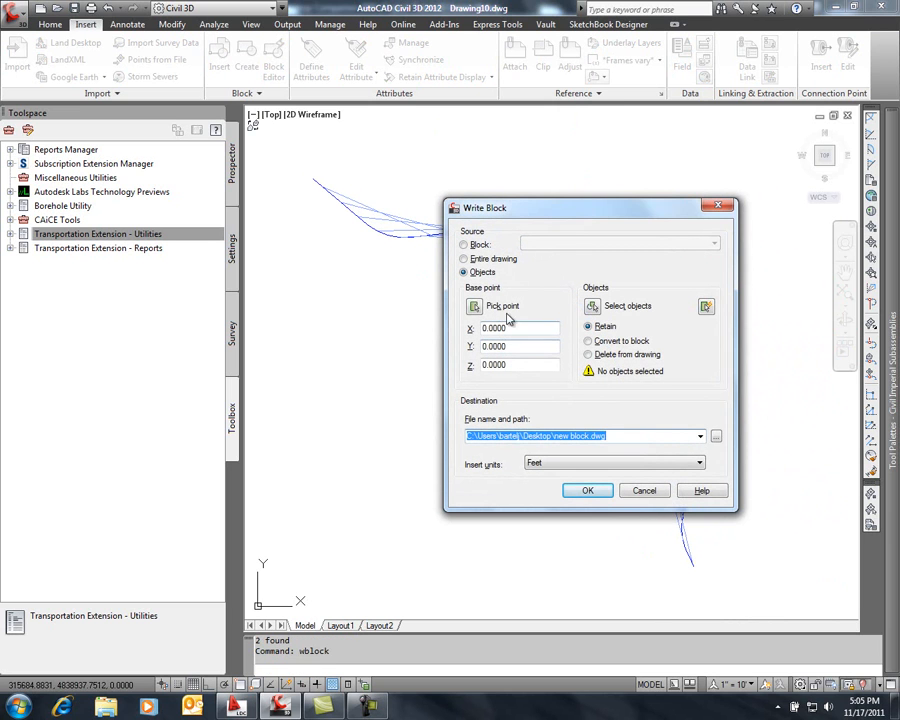
click(592, 305)
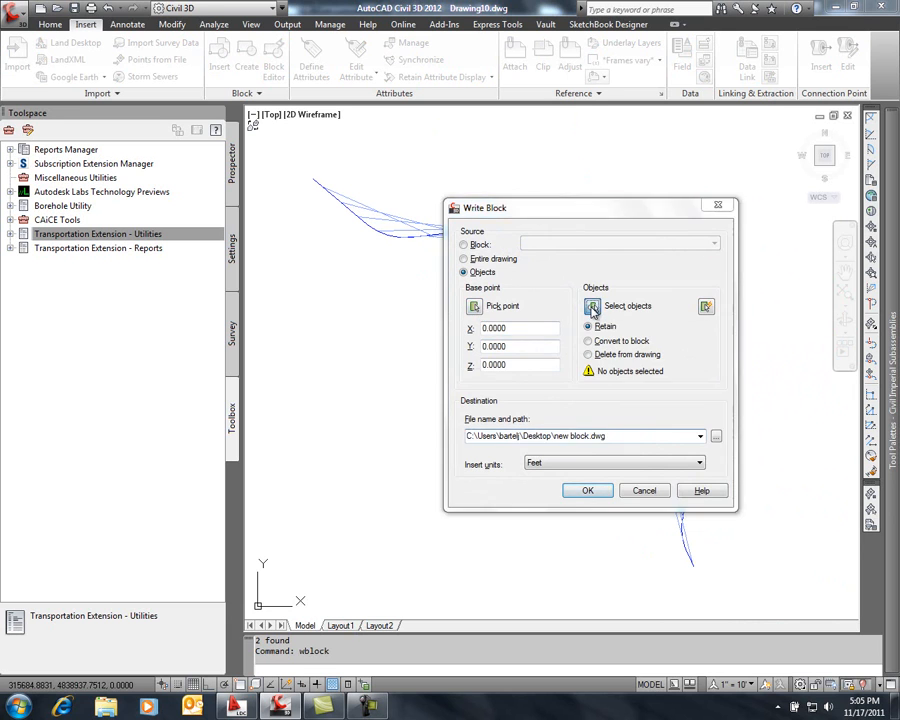
click(745, 142)
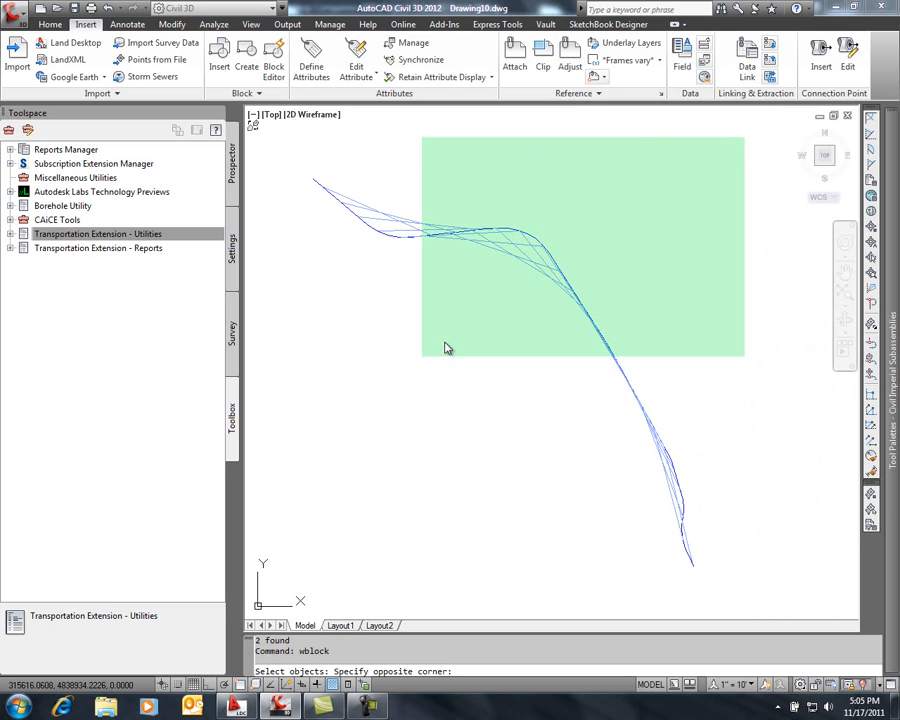
click(297, 592)
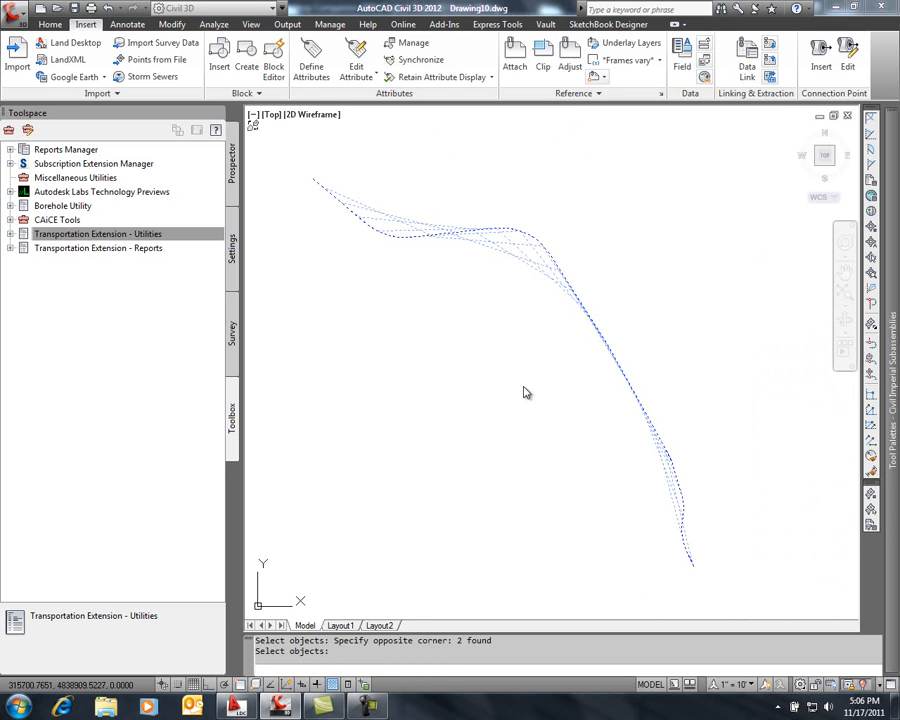
key(Return)
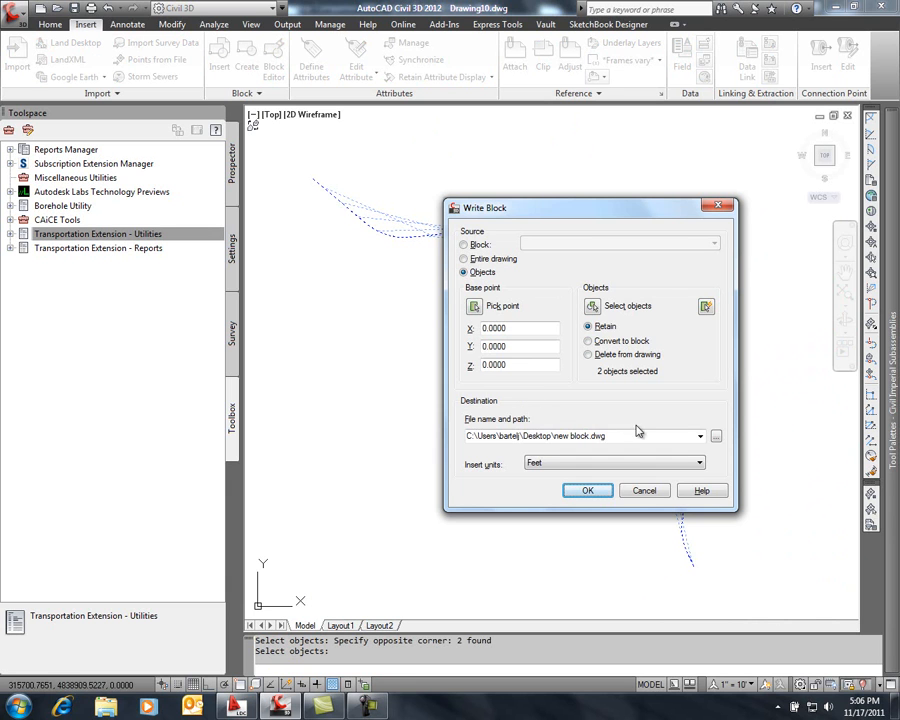
Set the block's destination to Sitelines.dwg on the desktop, using the AutoCAD 2007/LT2007 Drawing file type
click(714, 437)
click(537, 475)
drag(546, 472, 506, 484)
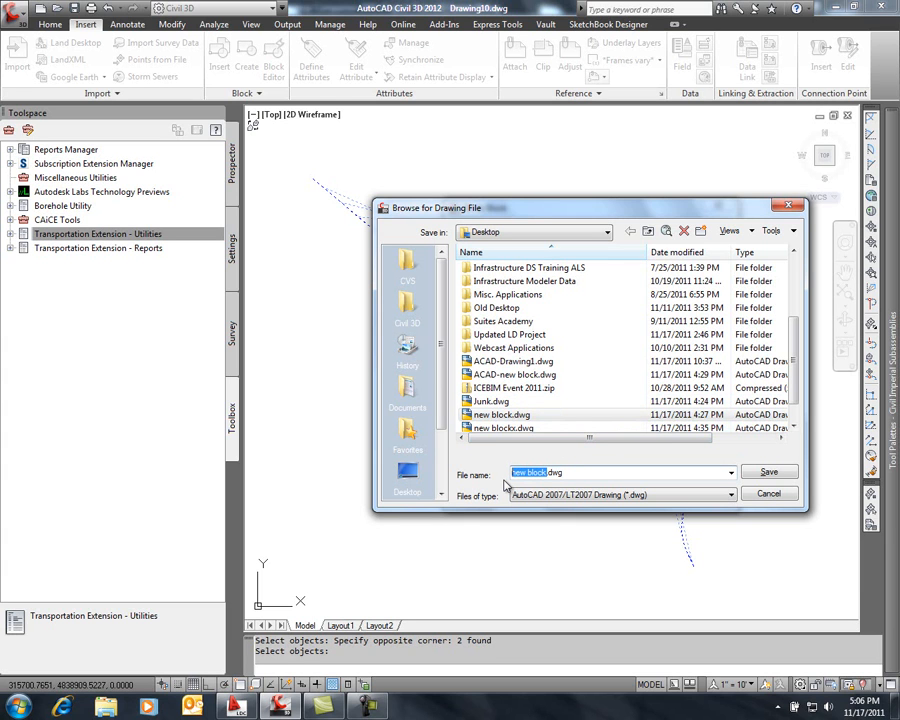
text(V)
click(715, 496)
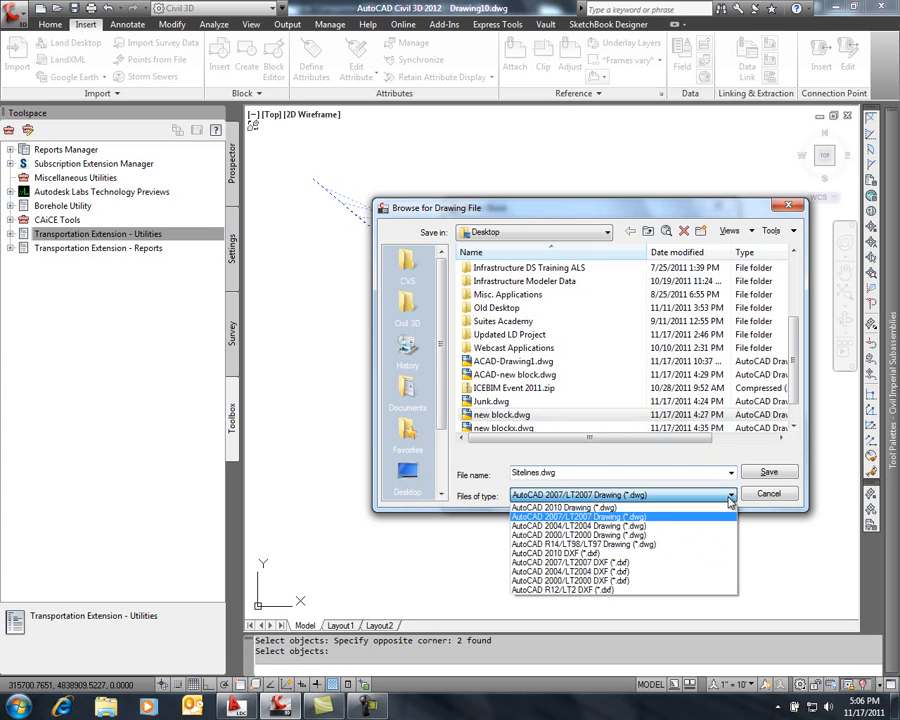
click(662, 518)
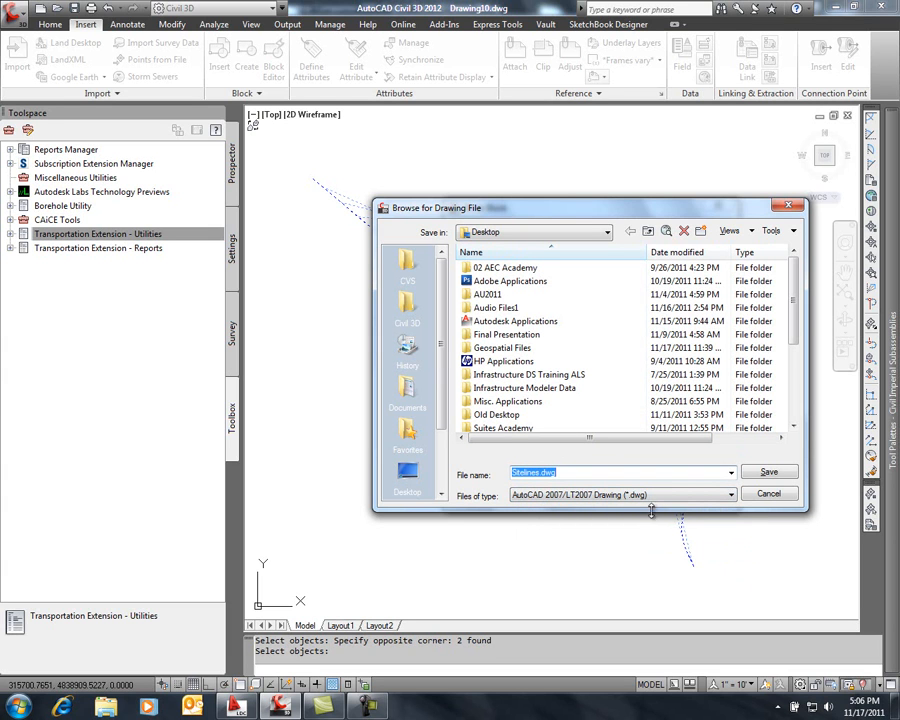
click(768, 473)
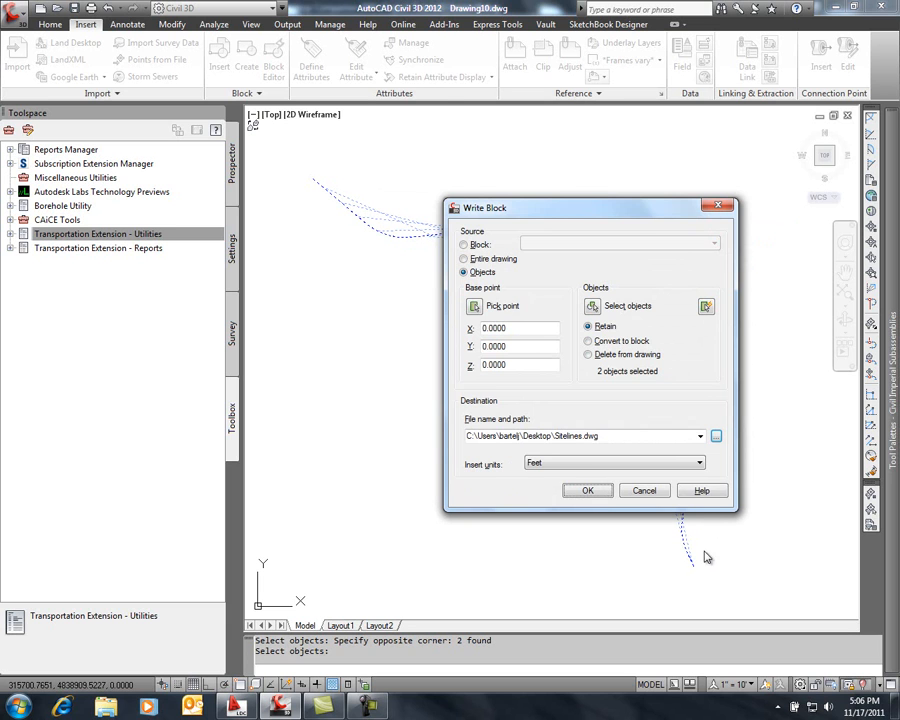
Set the insert units to Unitless and write the block out to its drawing file
click(699, 462)
click(653, 476)
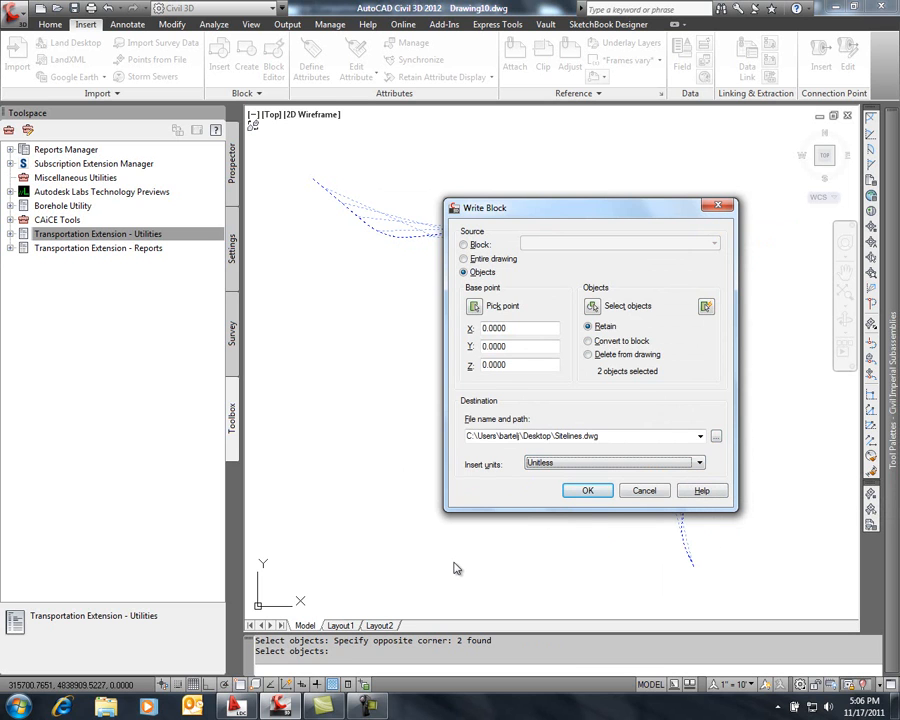
click(588, 492)
click(532, 383)
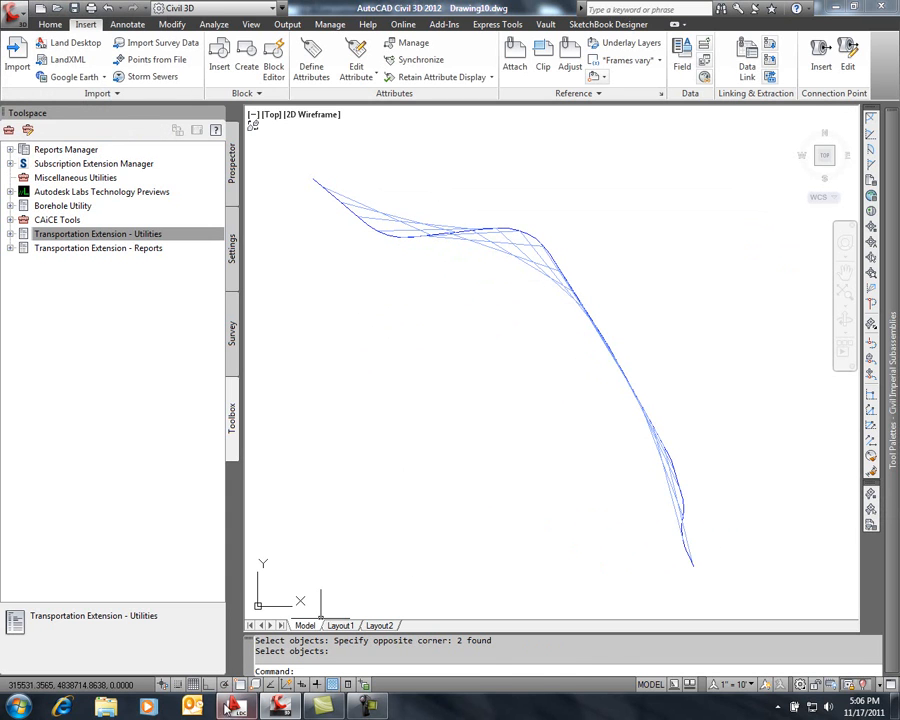
Switch to Land Desktop and attach Sitelines.dwg from the desktop as an external reference to the lesson-9 drawing
click(222, 705)
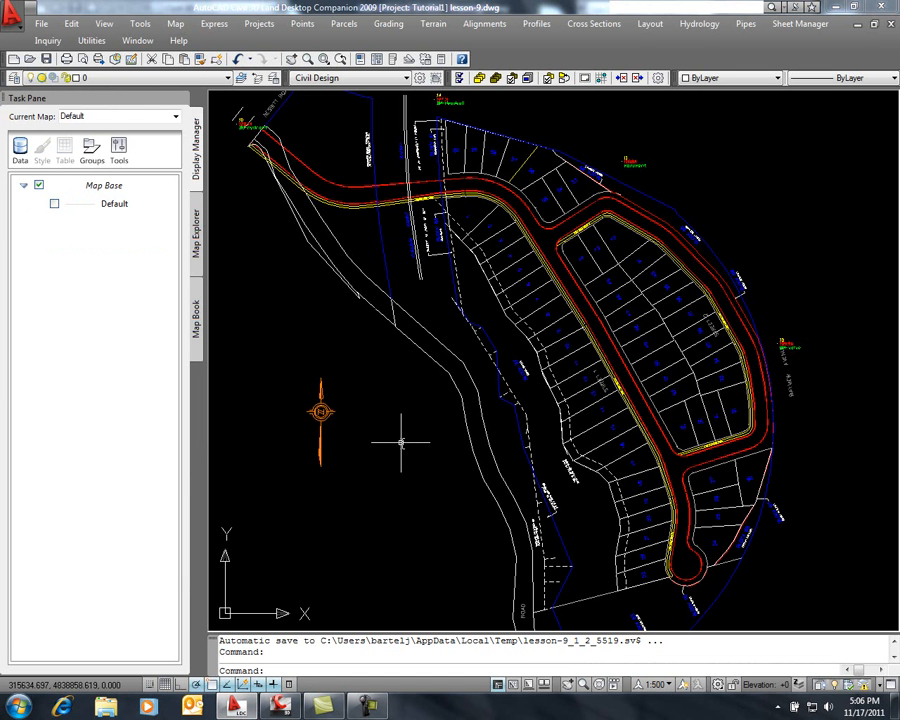
text(xref)
key(Return)
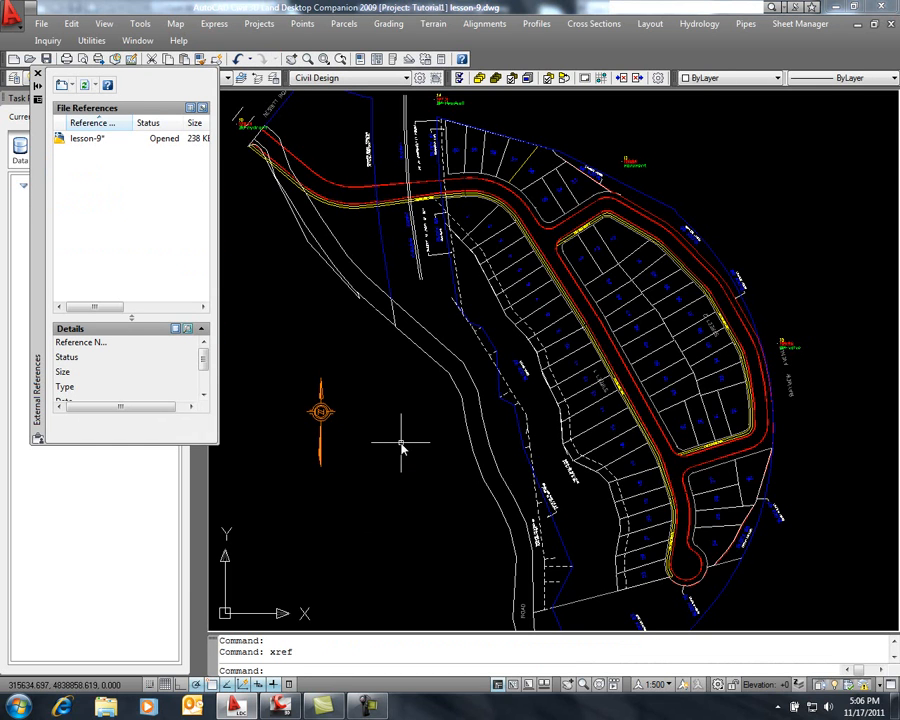
click(70, 88)
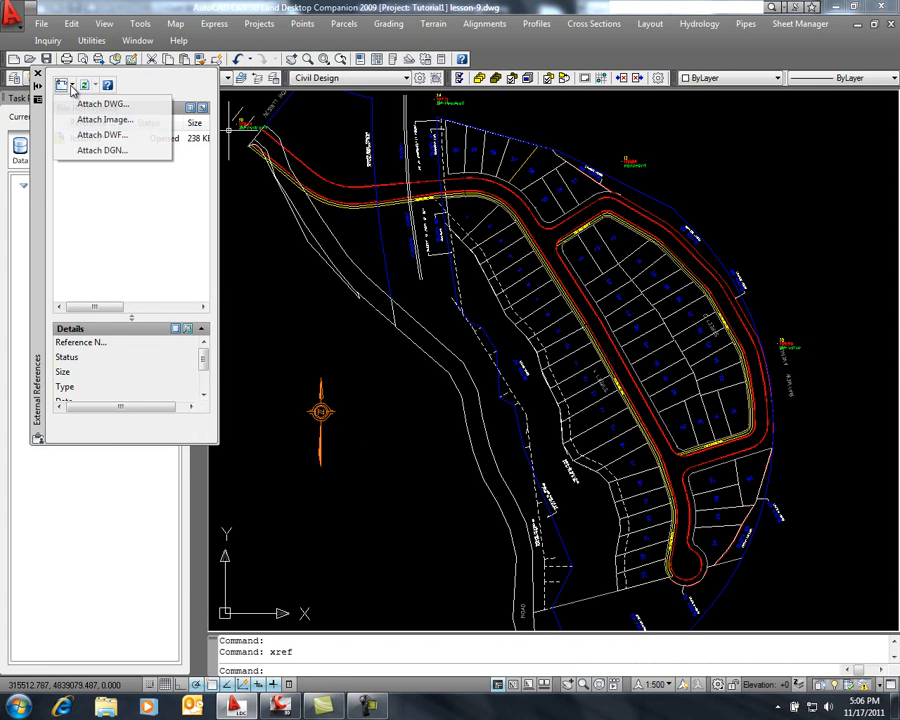
click(80, 107)
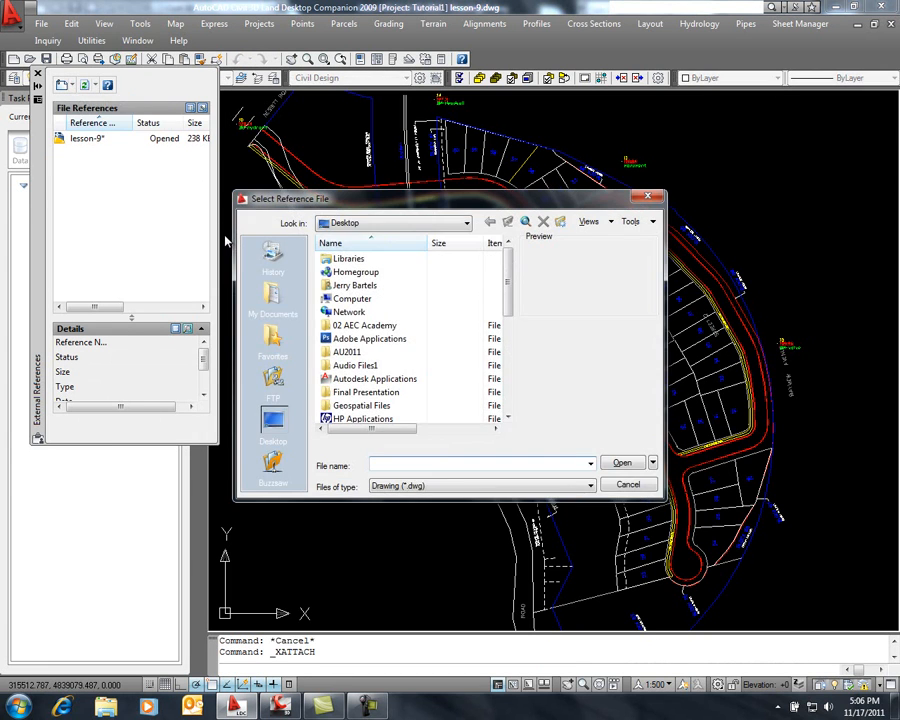
drag(509, 305, 511, 393)
click(356, 406)
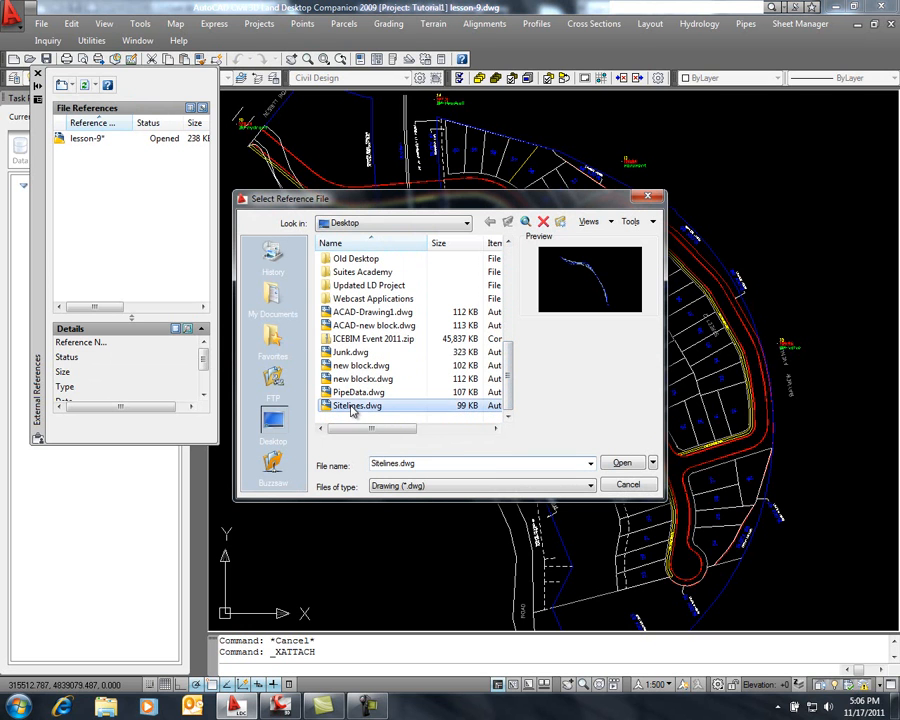
click(622, 464)
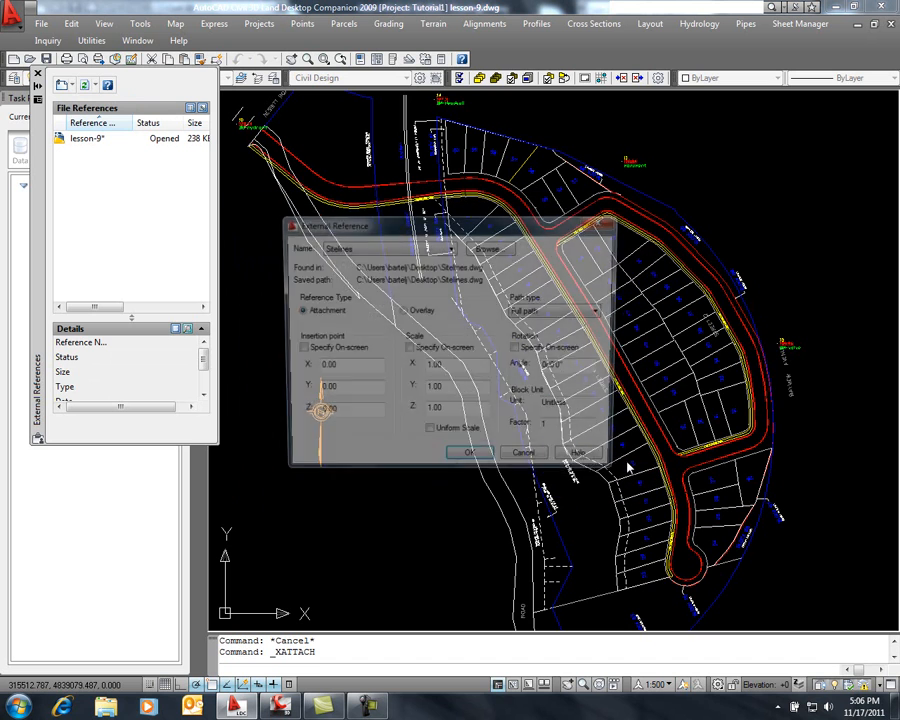
click(484, 463)
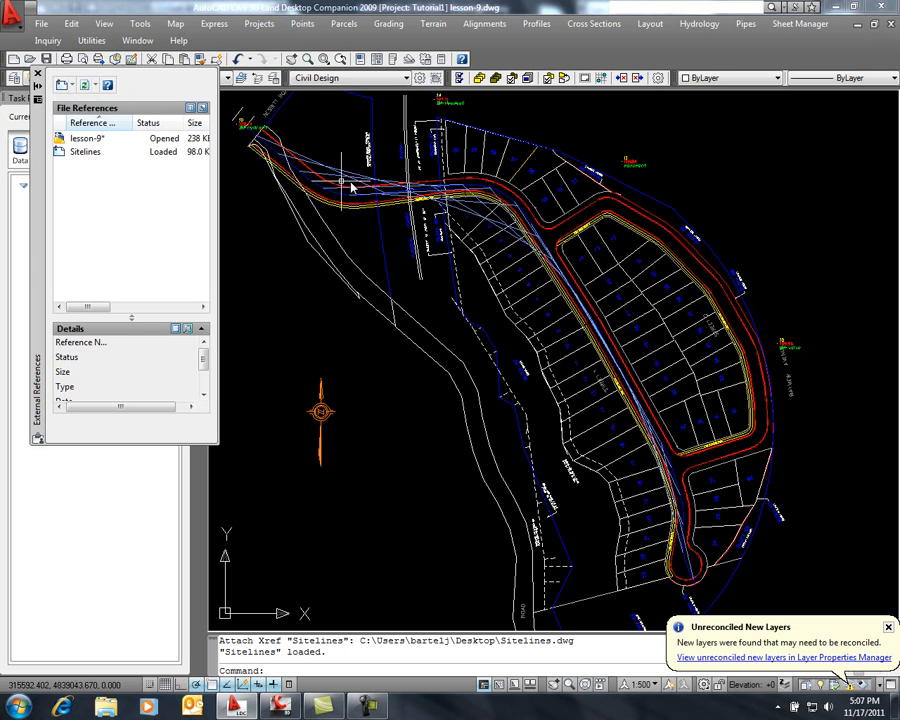
Examine where the attached sight lines cross the road edges and adjacent lots in the lesson-9 drawing
scroll(480, 200, up, 4)
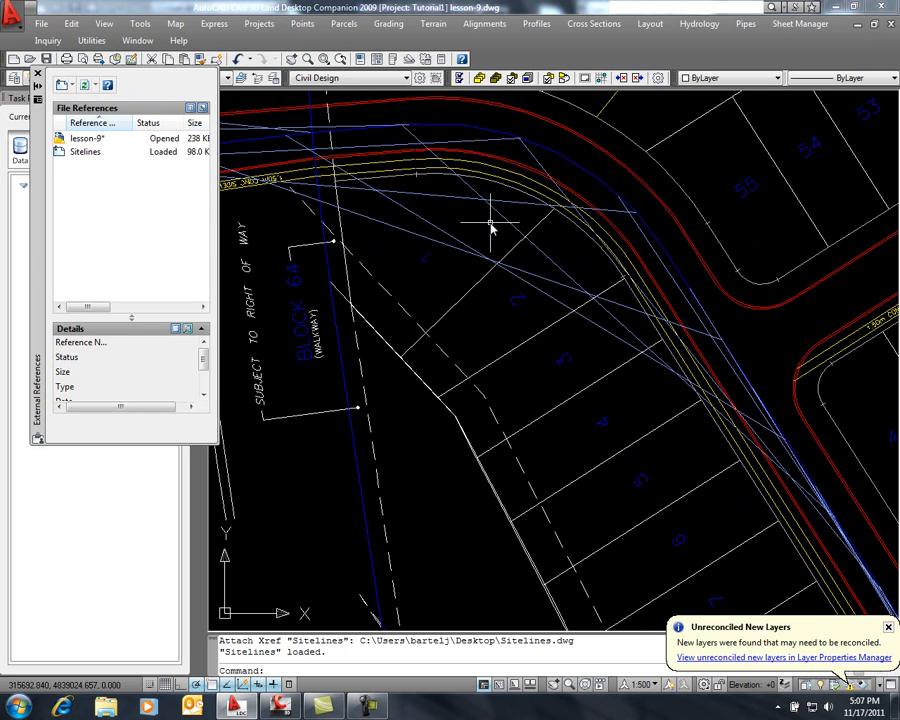
scroll(435, 313, down, 2)
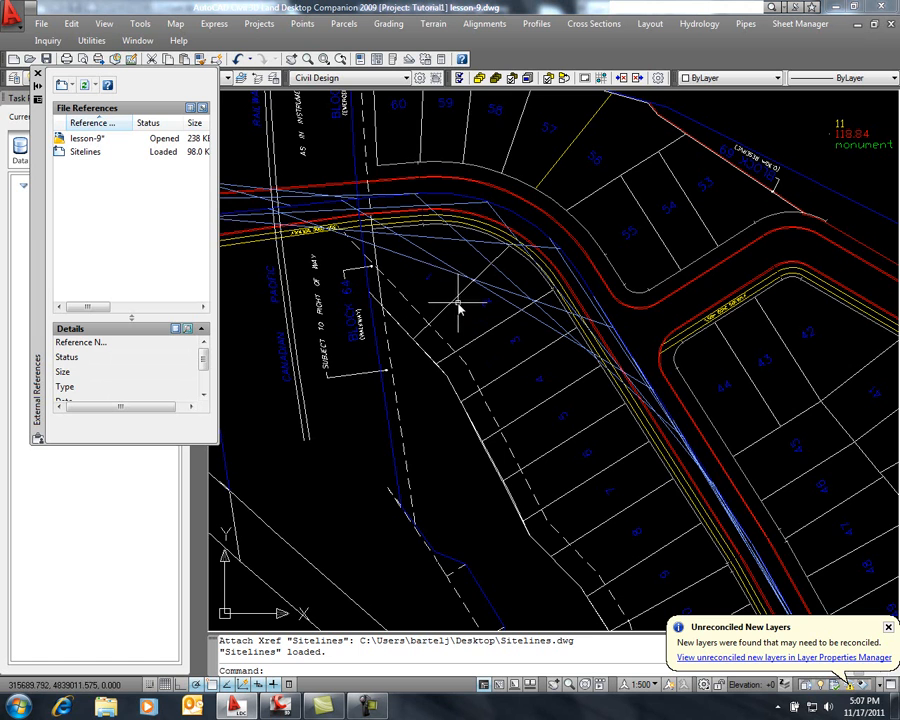
middle_drag(432, 296, 566, 305)
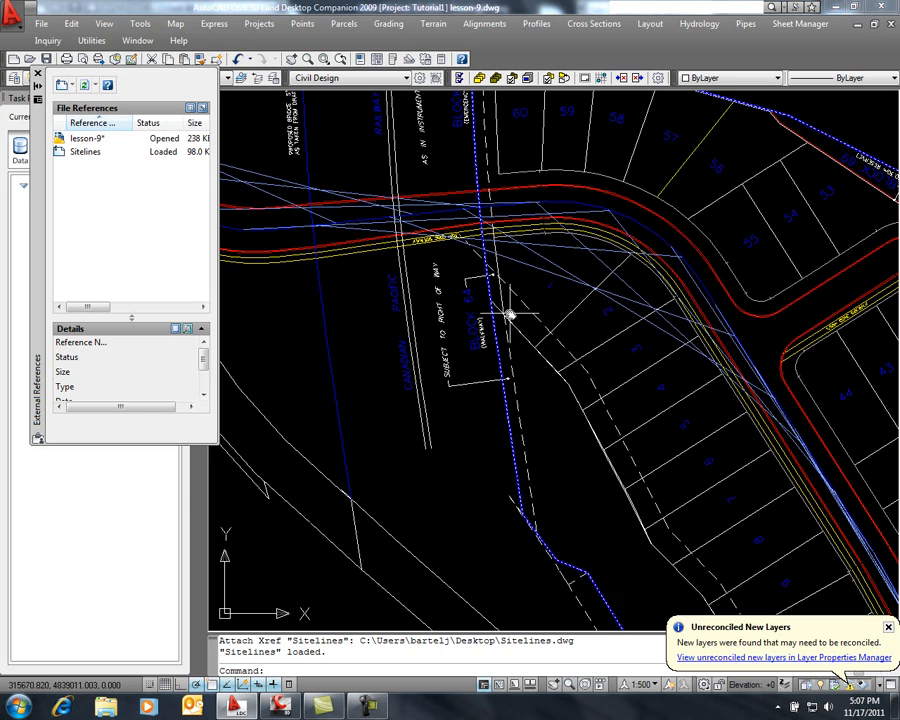
scroll(613, 350, down, 5)
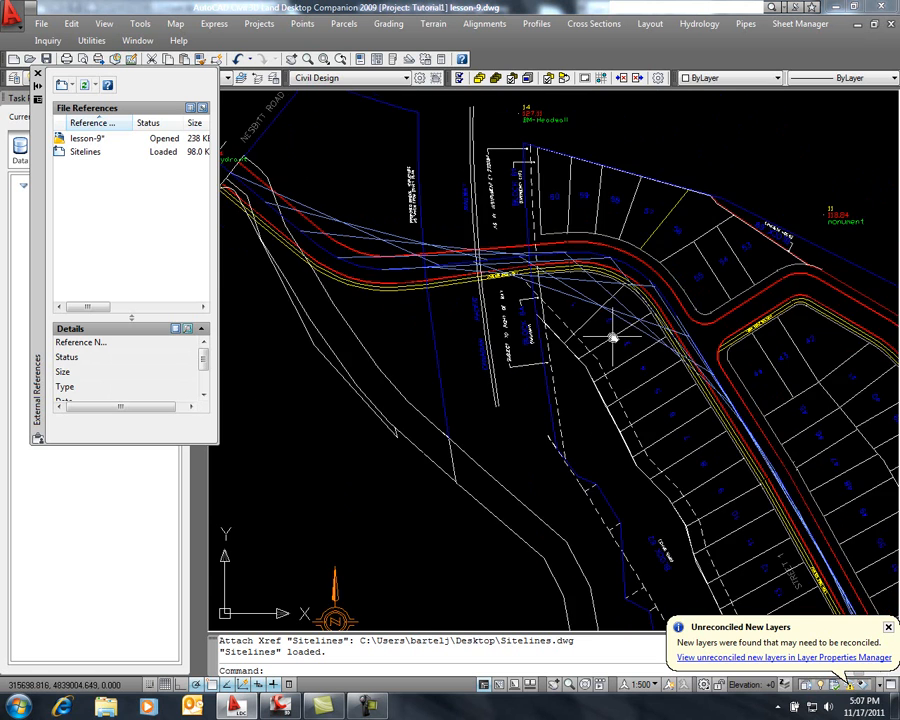
scroll(538, 307, up, 1)
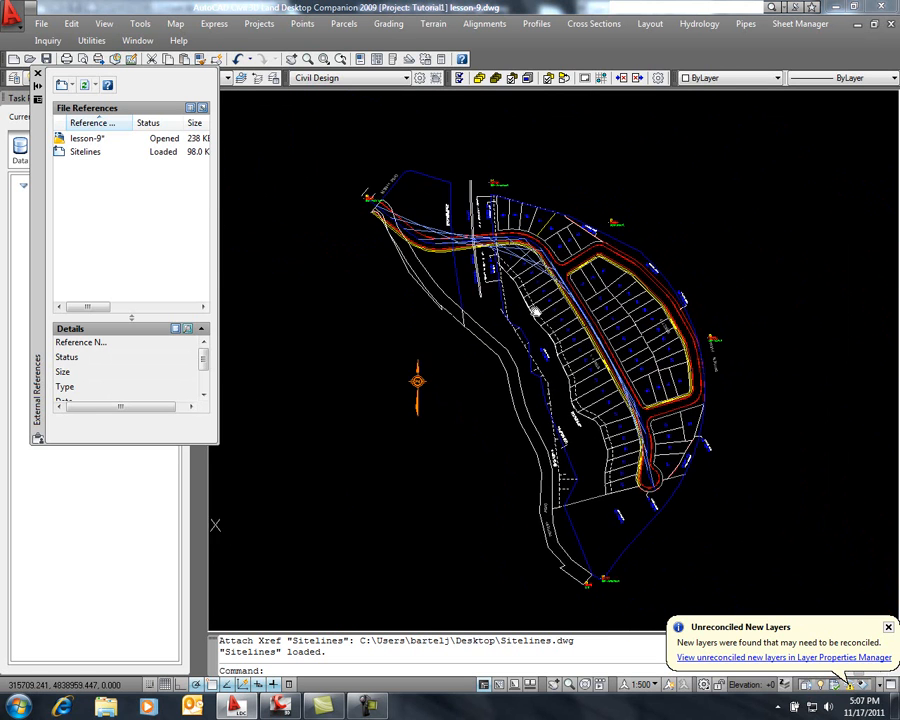
scroll(538, 290, up, 1)
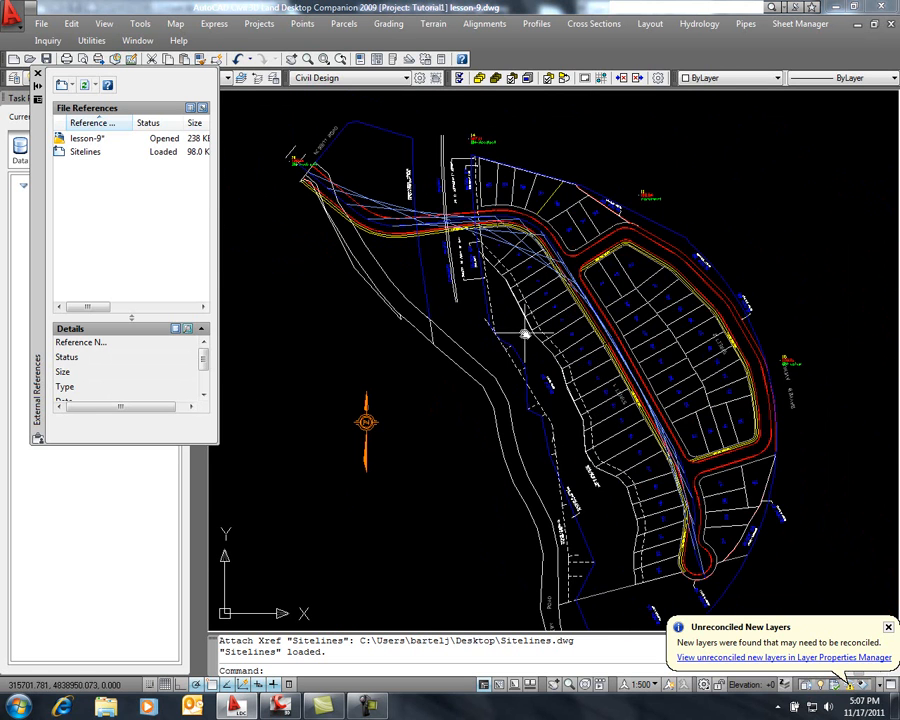
Switch back to Civil 3D, end the object isolation and erase the eye path and sight line graphics
click(280, 707)
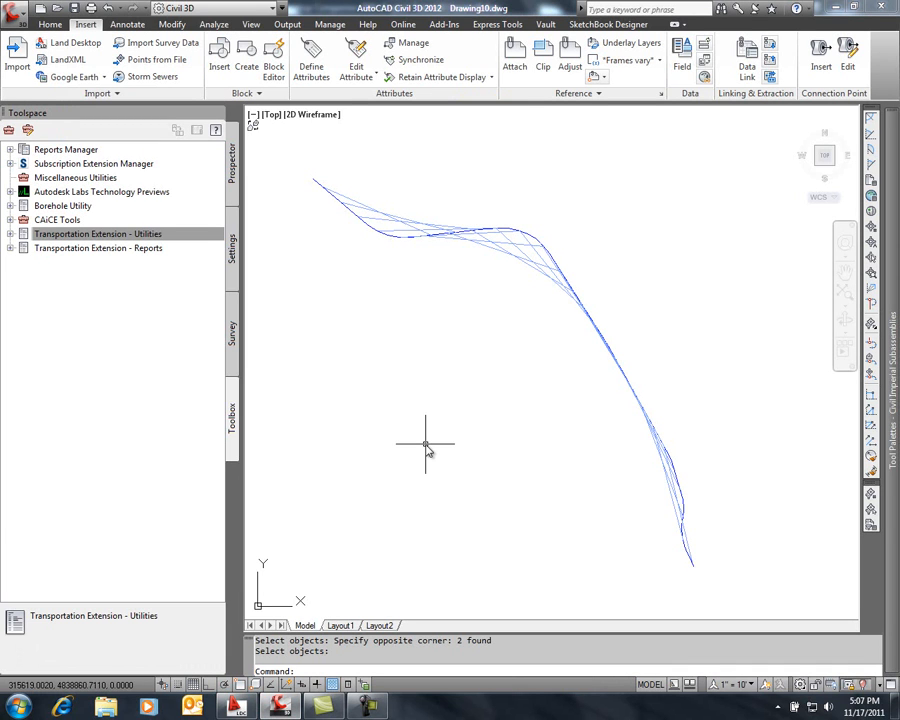
right_click(445, 352)
mouse_move(491, 403)
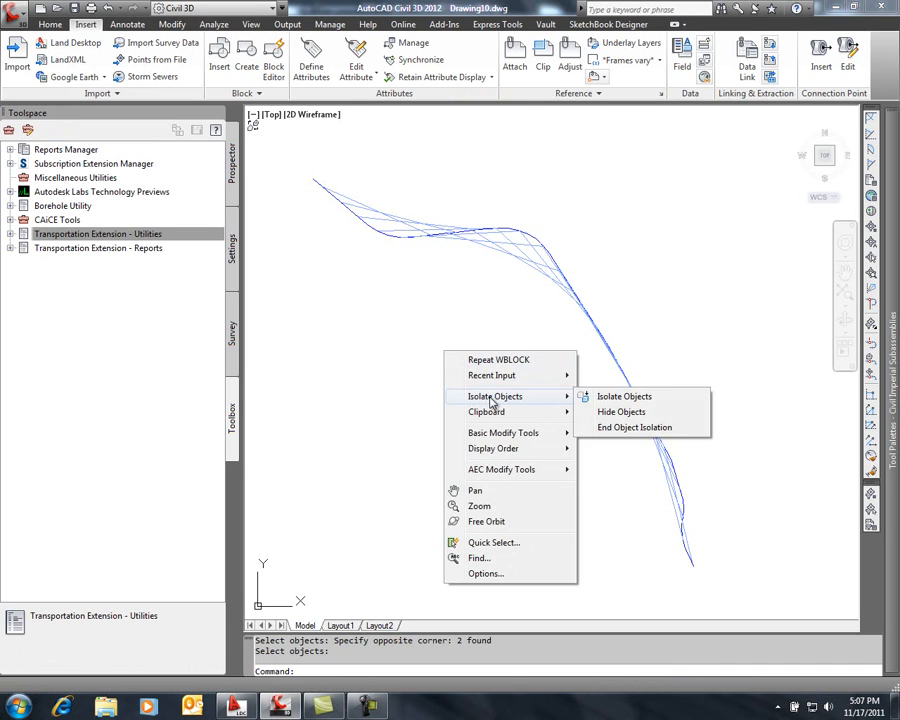
click(608, 428)
key(Escape)
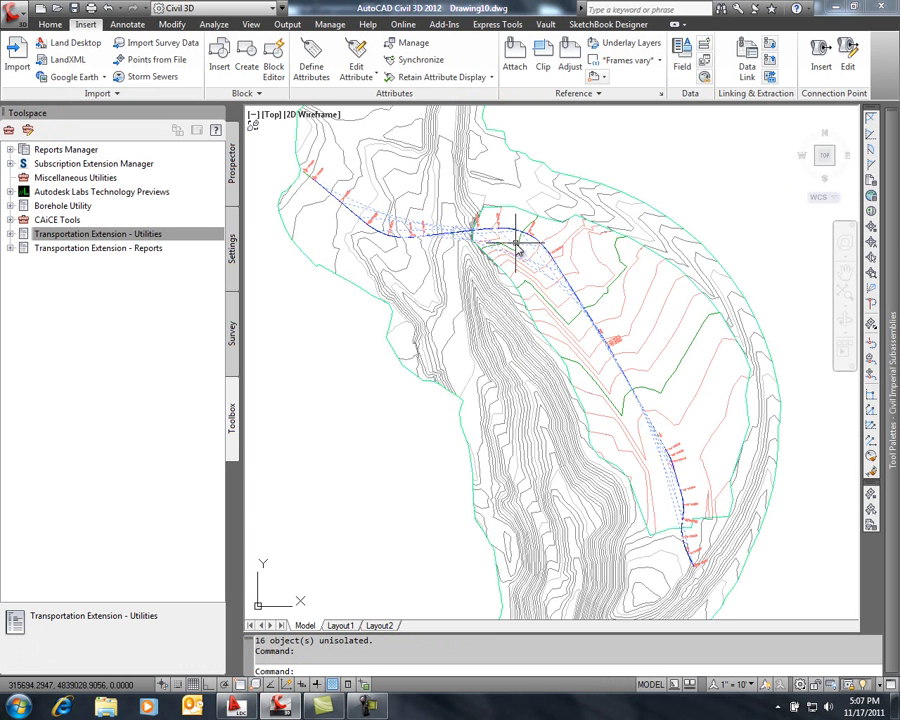
click(516, 245)
key(Delete)
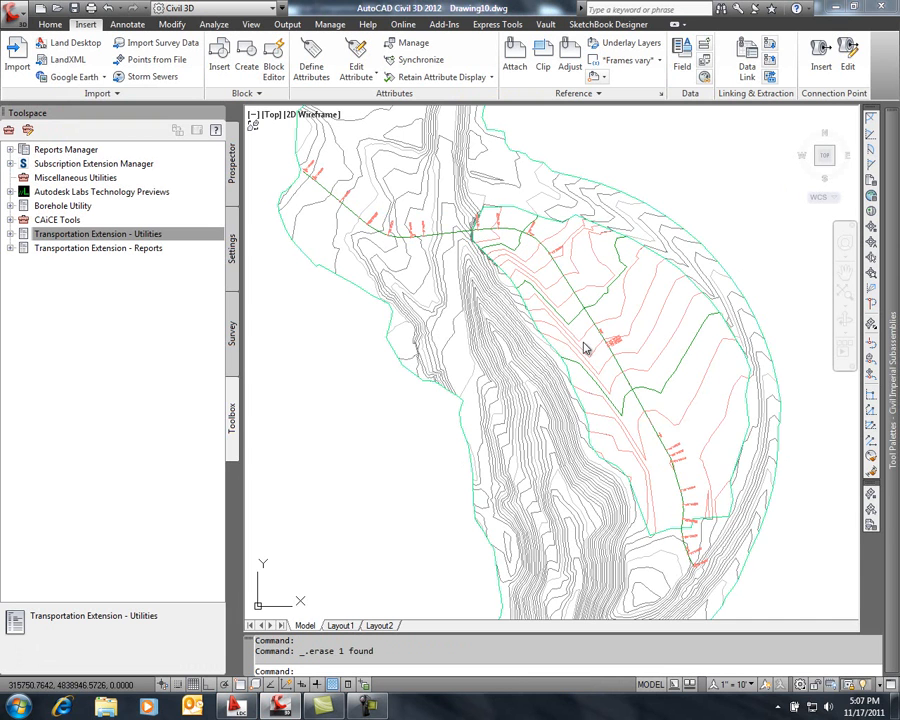
Start the Drive visibility check along the str-a alignment using the FGC profile
scroll(610, 340, up, 5)
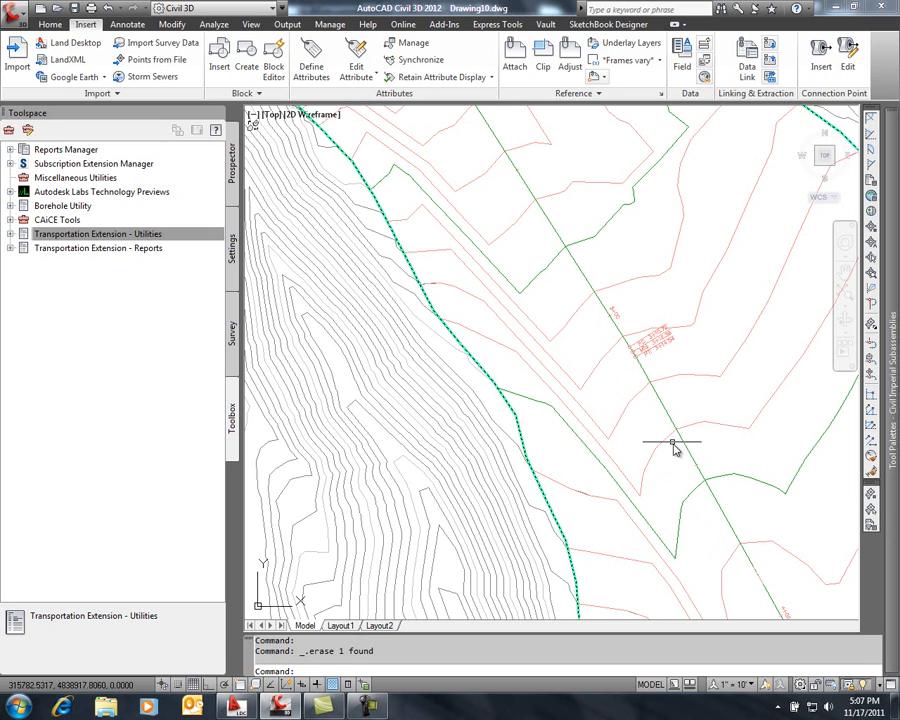
mouse_move(717, 527)
middle_down()
mouse_move(690, 453)
mouse_move(693, 392)
middle_up()
scroll(693, 400, up, 8)
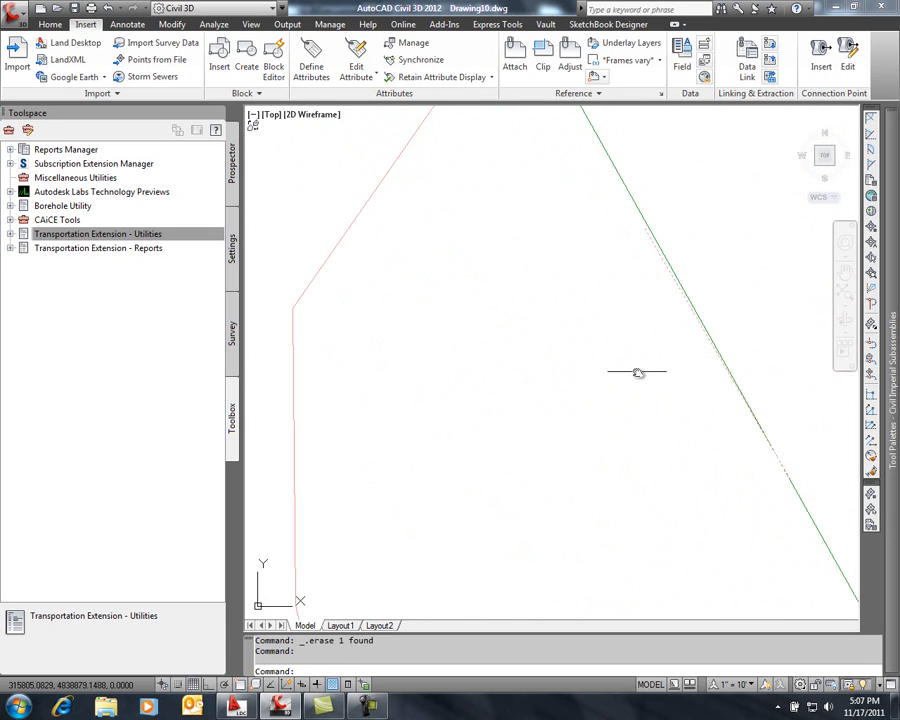
scroll(610, 372, down, 10)
mouse_move(474, 261)
middle_down()
mouse_move(494, 315)
mouse_move(544, 317)
middle_up()
scroll(488, 295, up, 3)
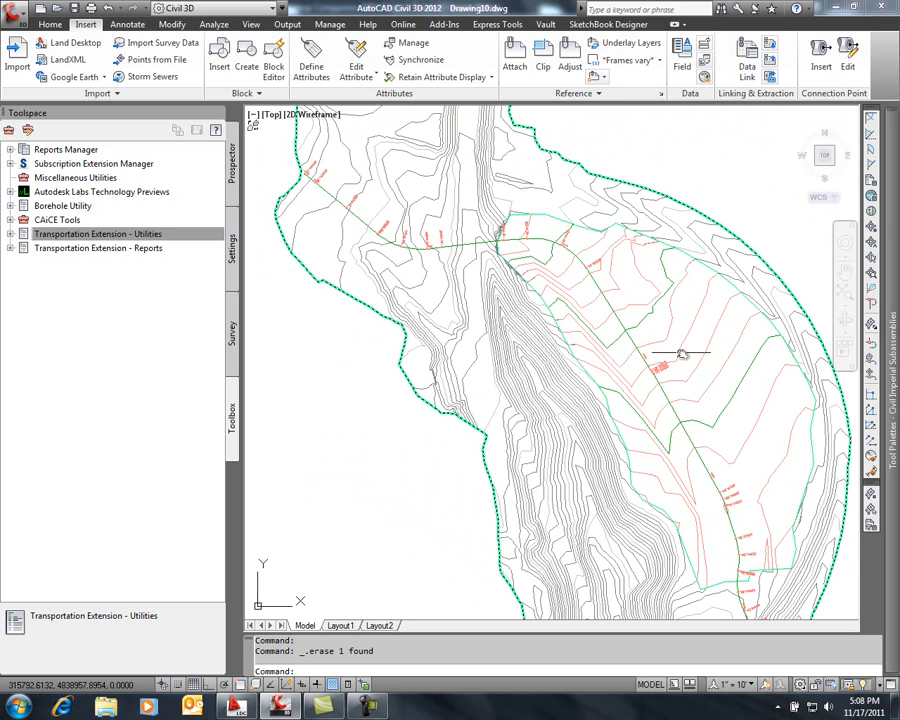
click(330, 192)
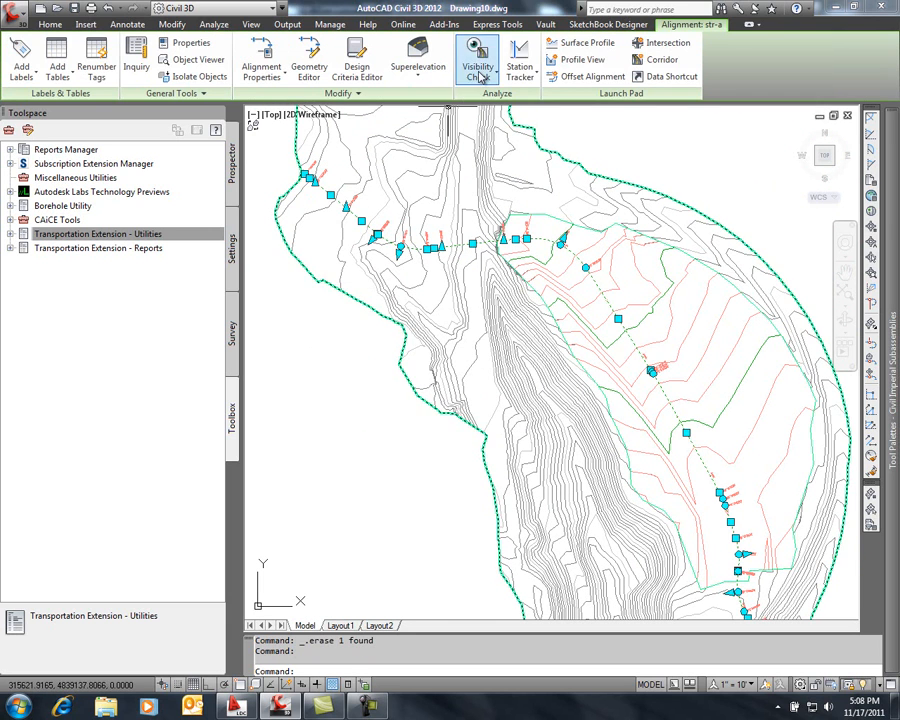
click(480, 78)
click(470, 126)
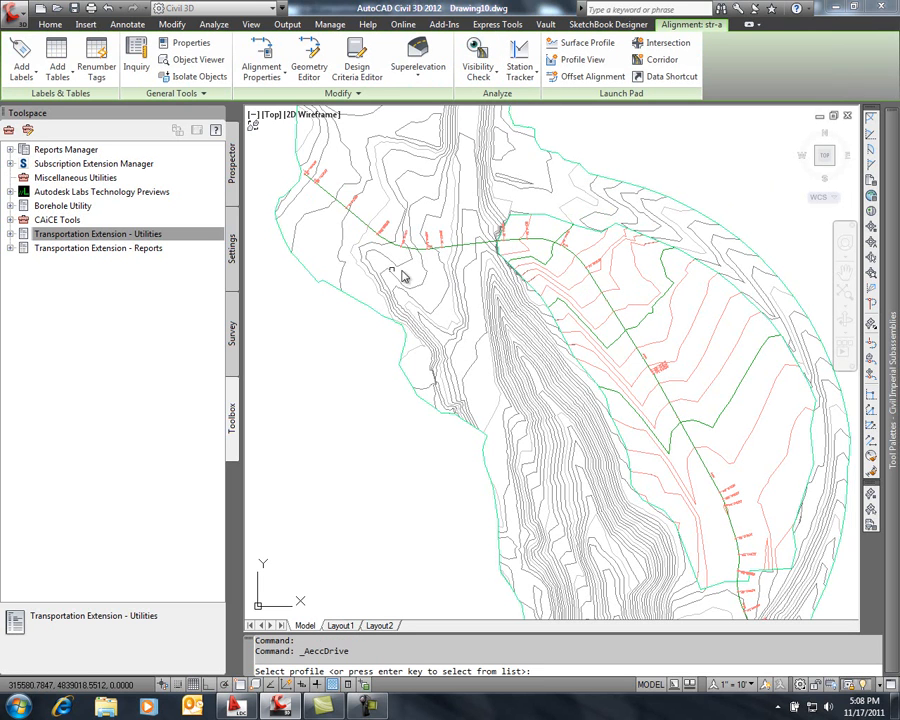
key(Return)
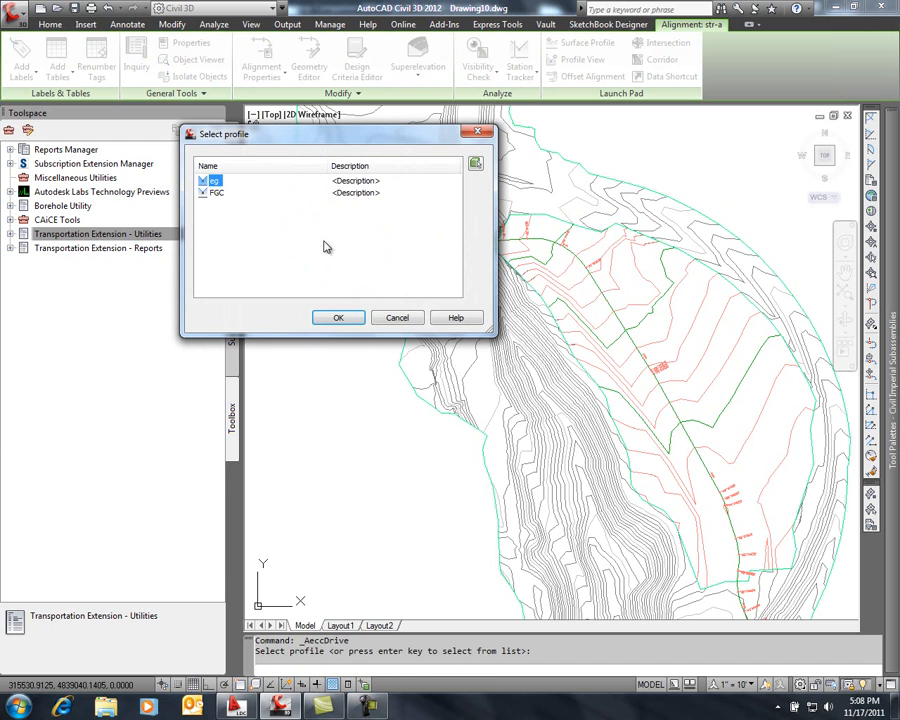
click(216, 193)
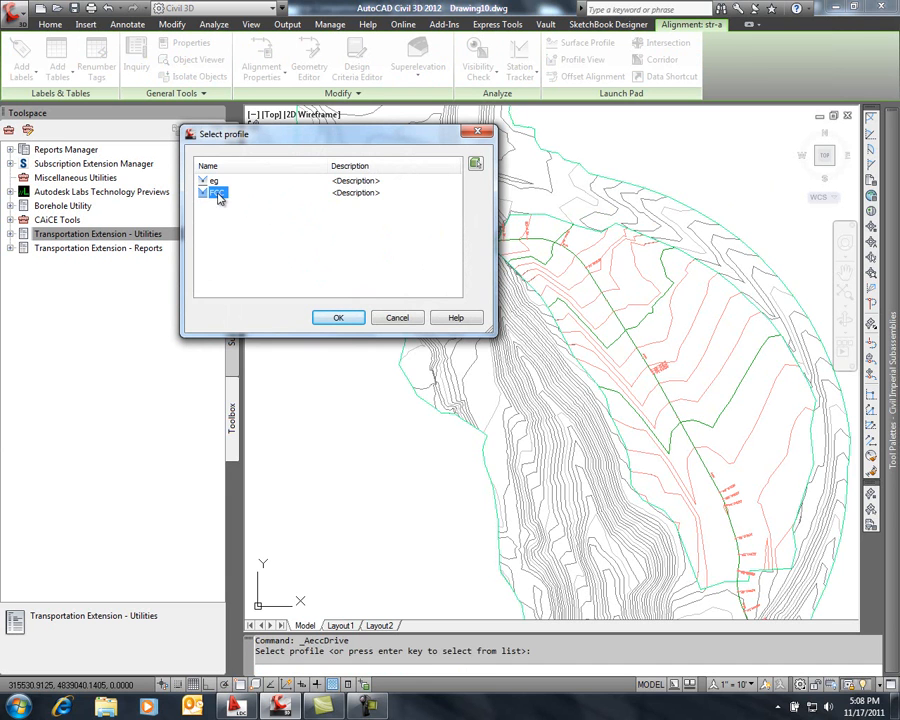
click(338, 318)
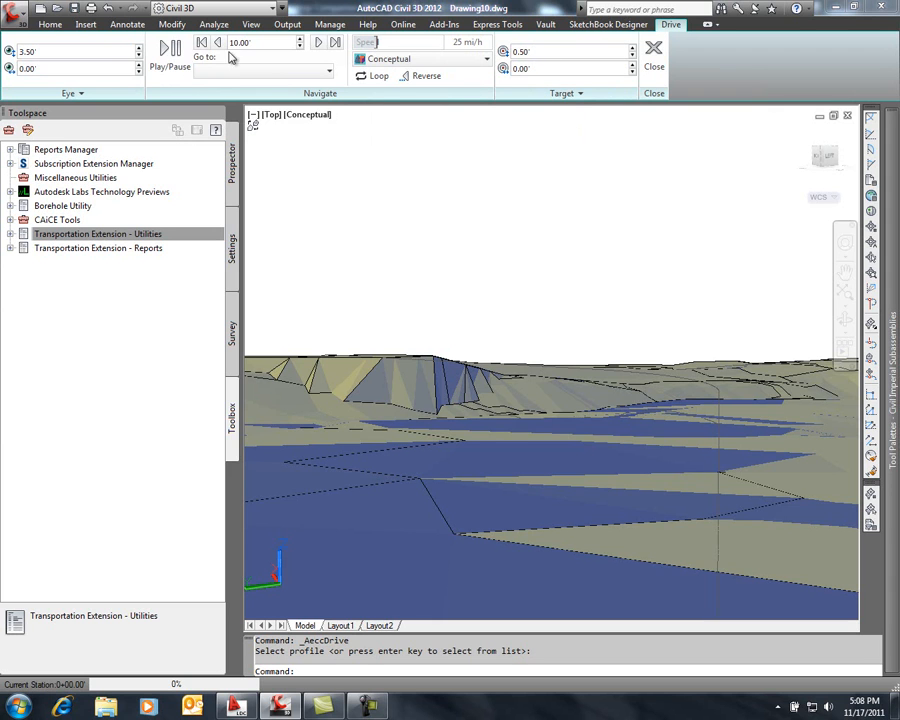
Play the drive along the FGC profile, replay it from the start station, and close the Drive session
click(166, 52)
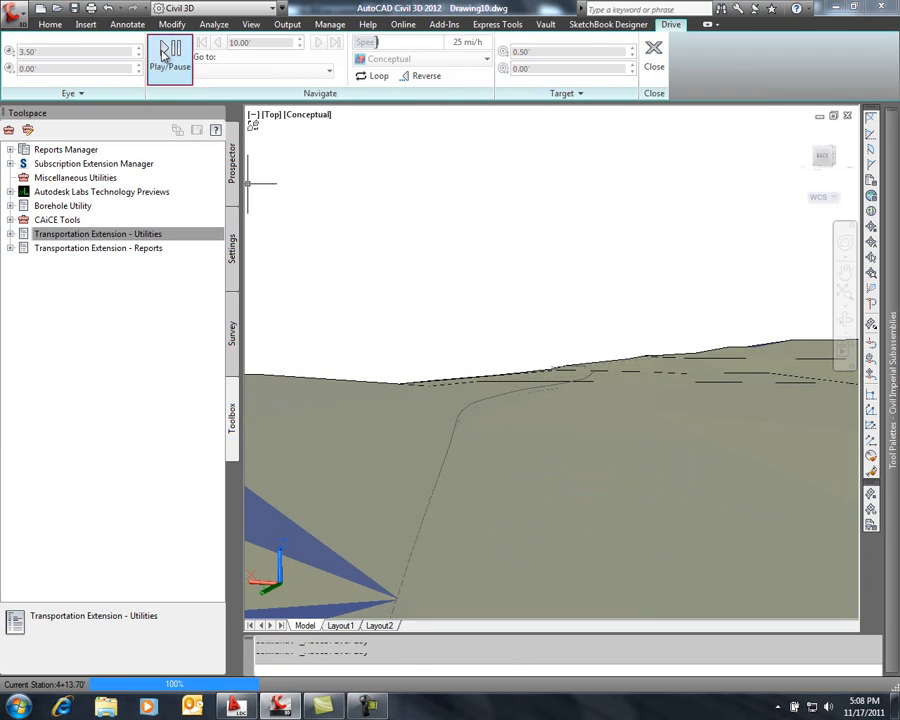
click(166, 54)
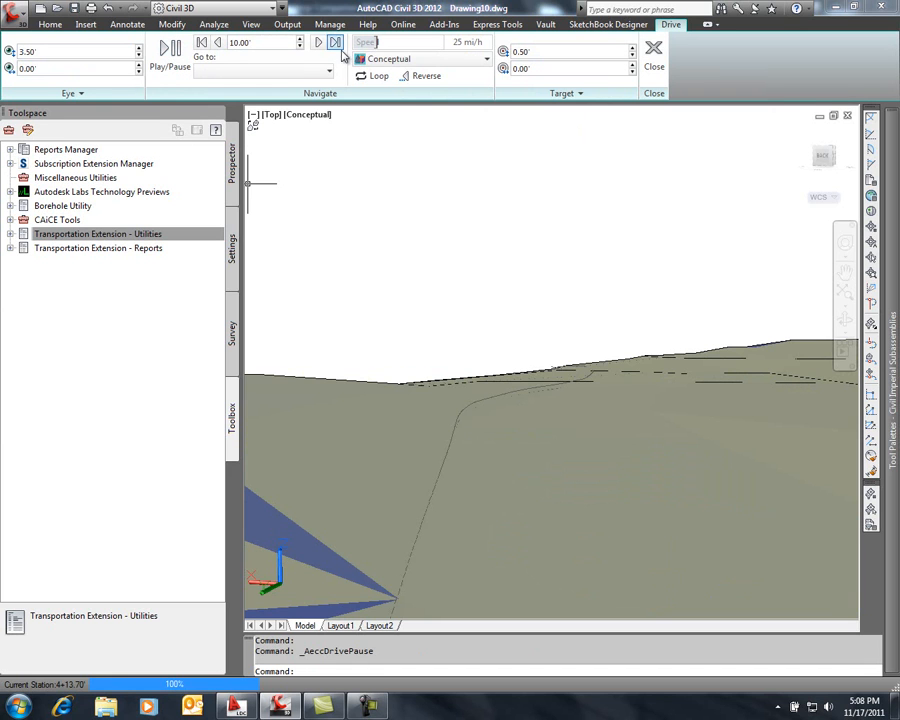
click(202, 44)
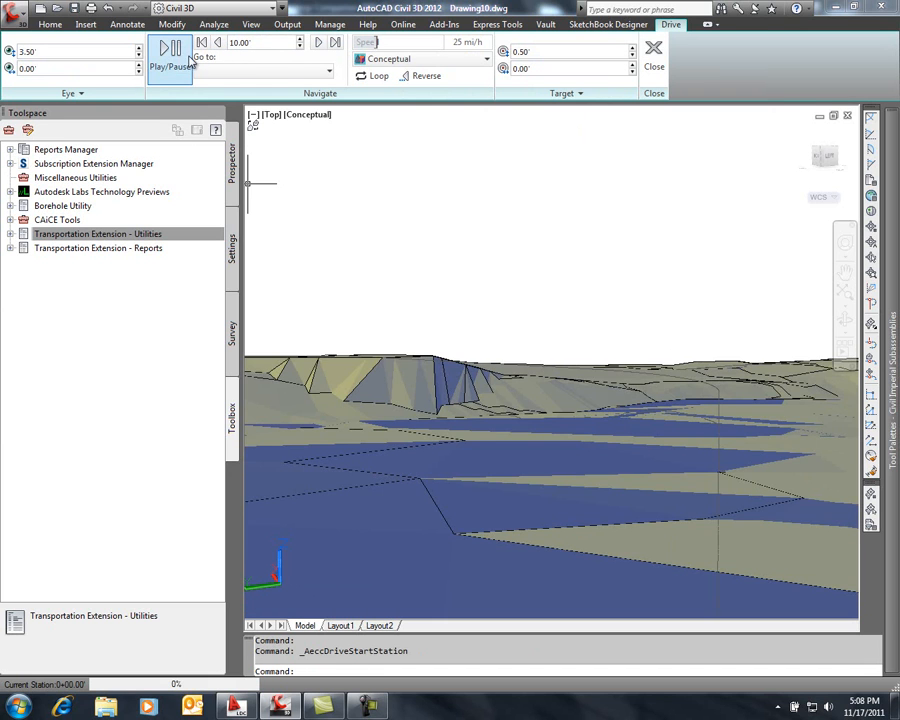
click(166, 50)
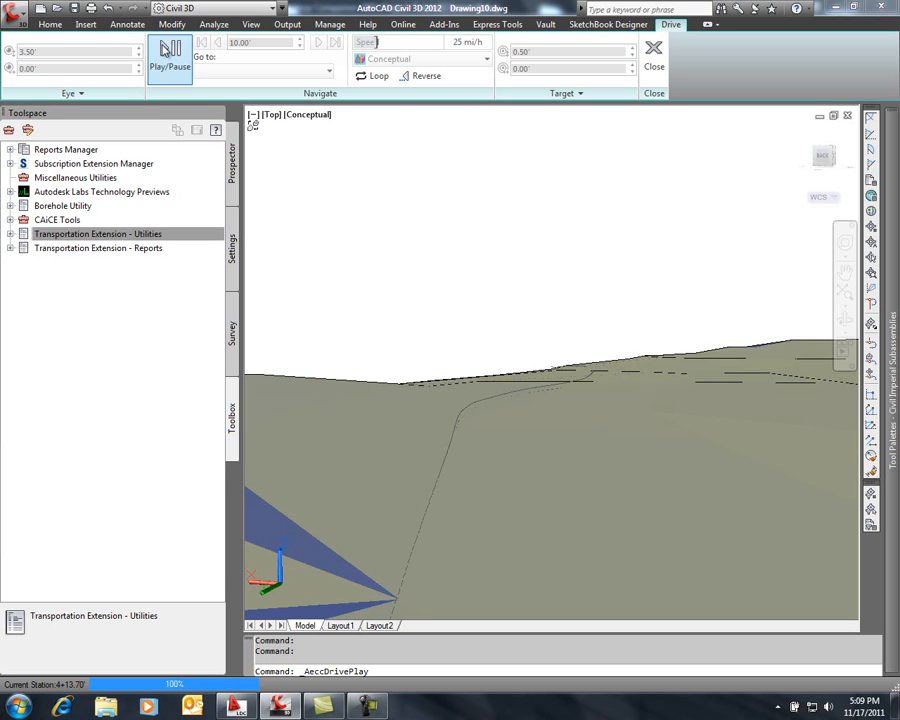
click(653, 60)
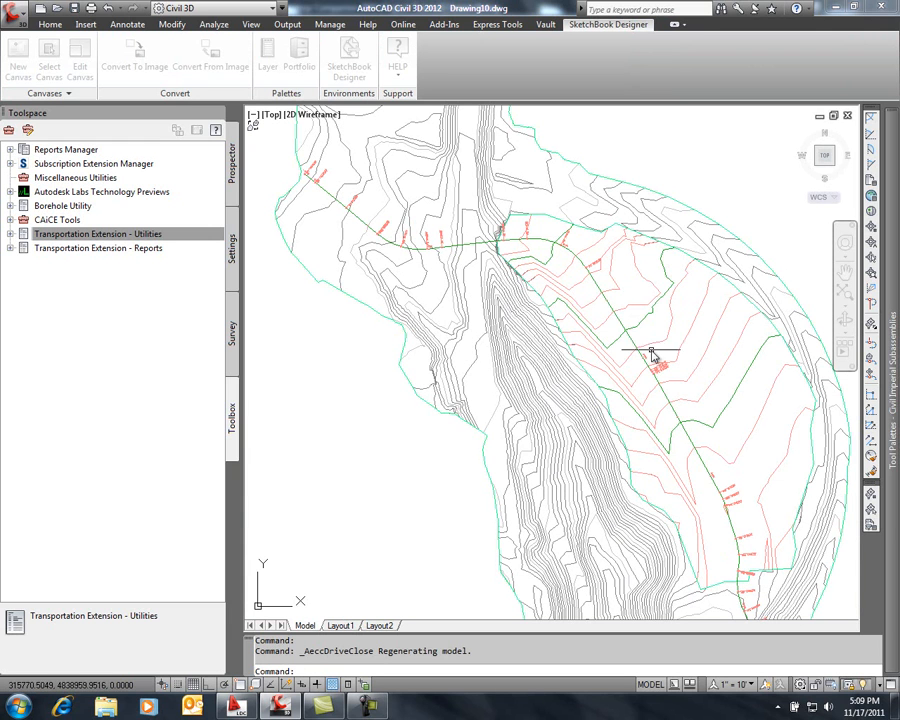
Run a Zone of Visual Influence check on the EG surface west of the alignment, with object height 5 and vision radius 500
middle_drag(585, 362, 556, 396)
click(493, 373)
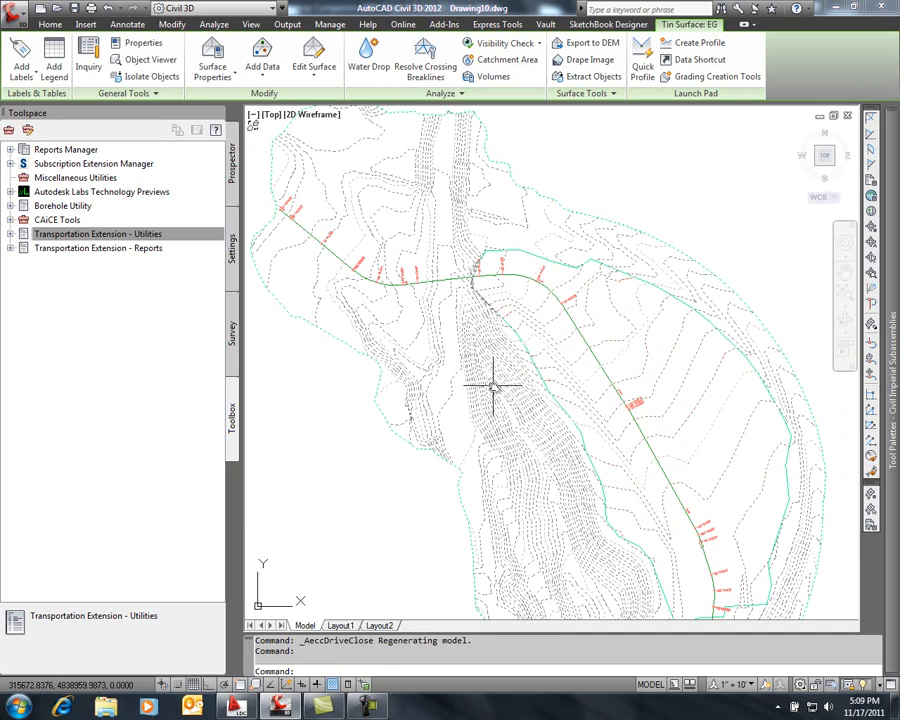
mouse_move(493, 386)
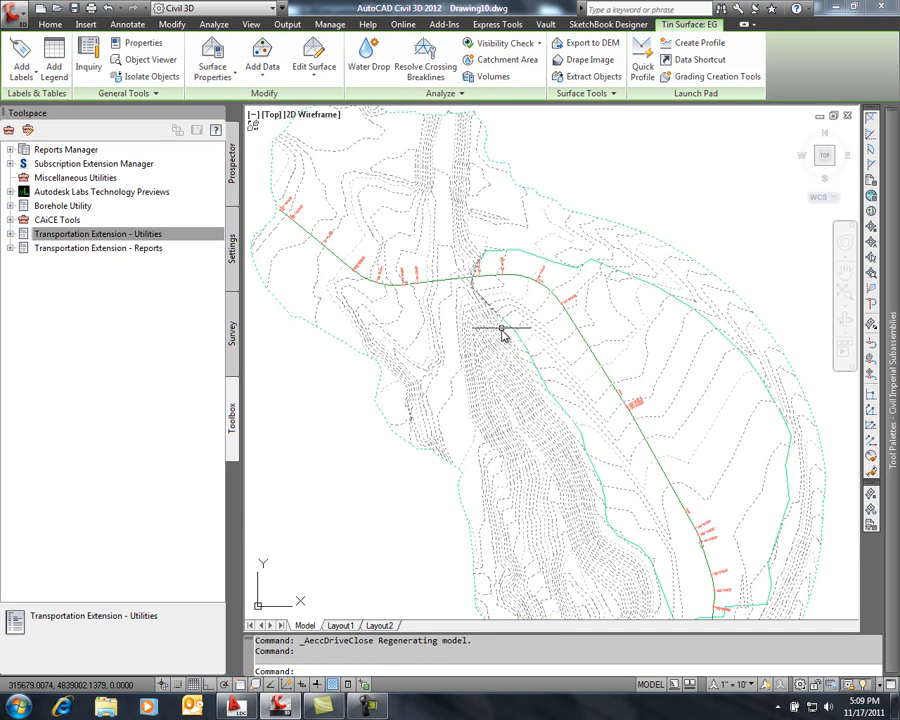
click(538, 43)
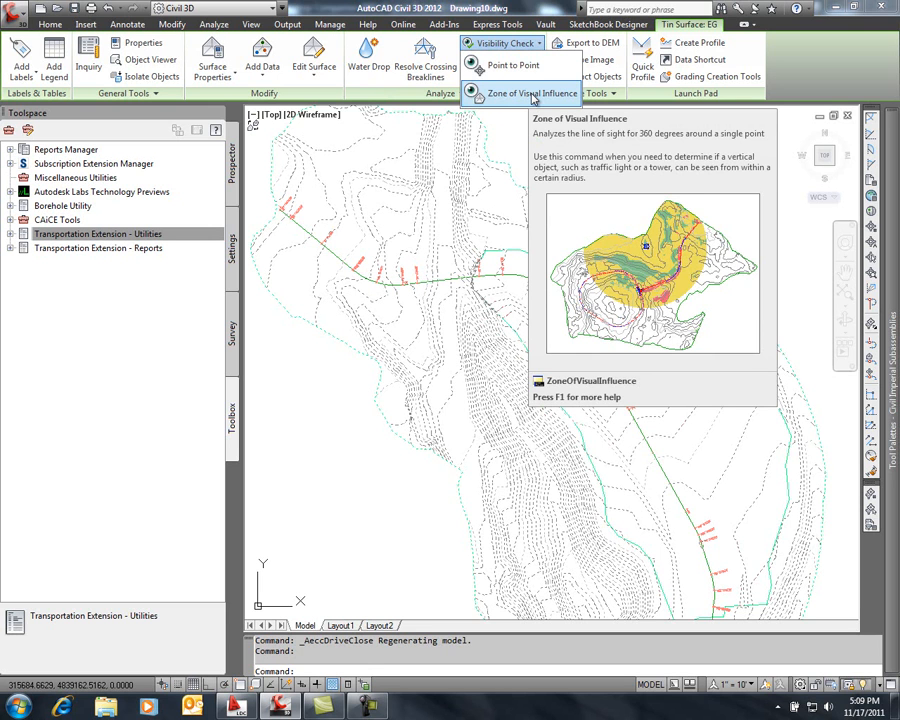
click(533, 94)
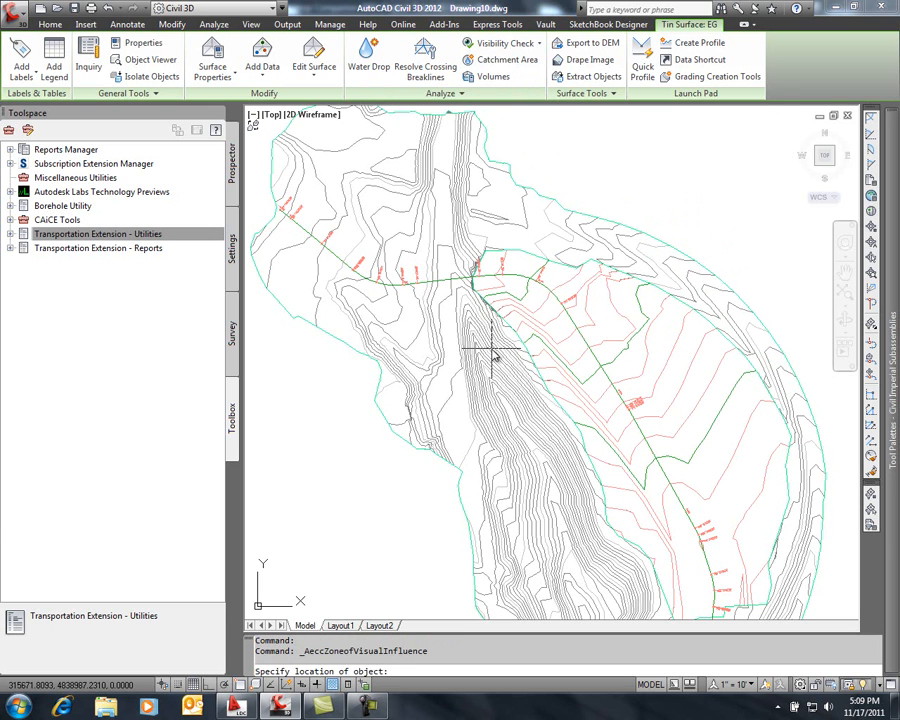
click(479, 414)
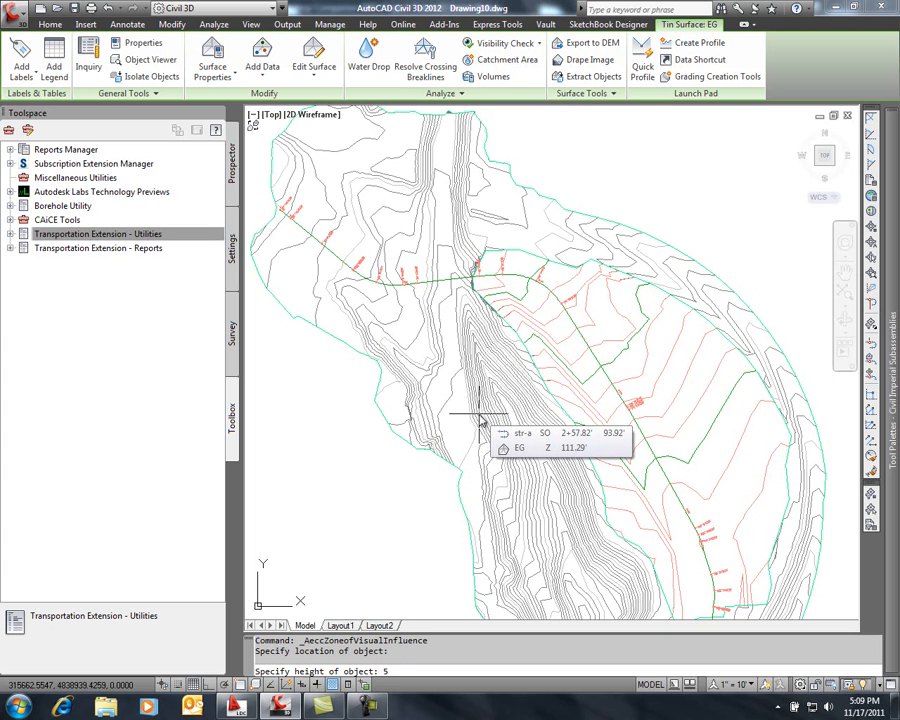
key(Return)
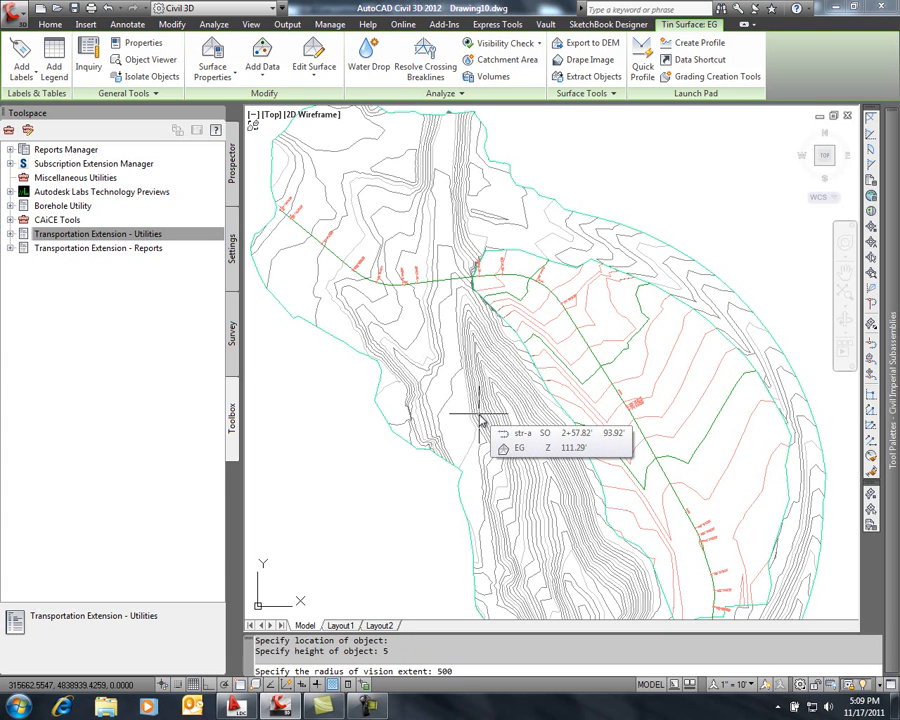
key(Return)
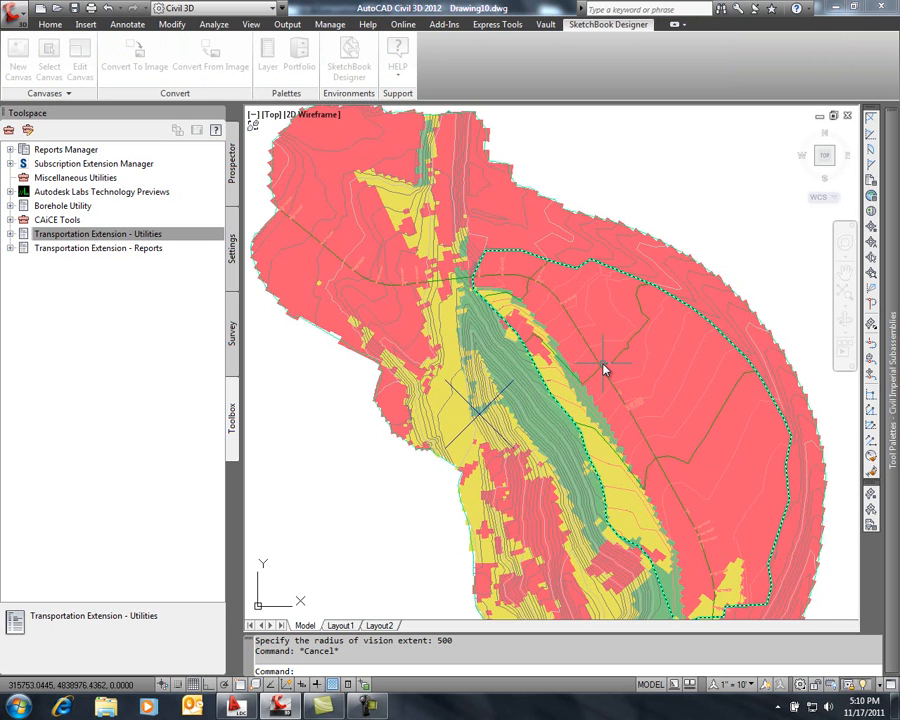
Undo the Zone of Visual Influence analysis on the EG surface
mouse_move(601, 372)
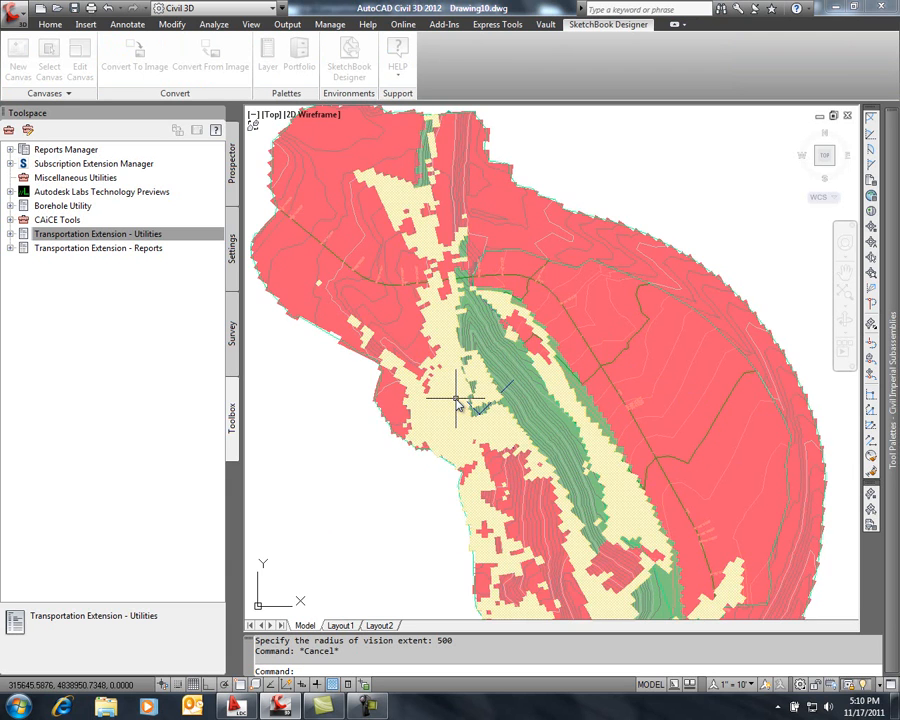
mouse_move(463, 397)
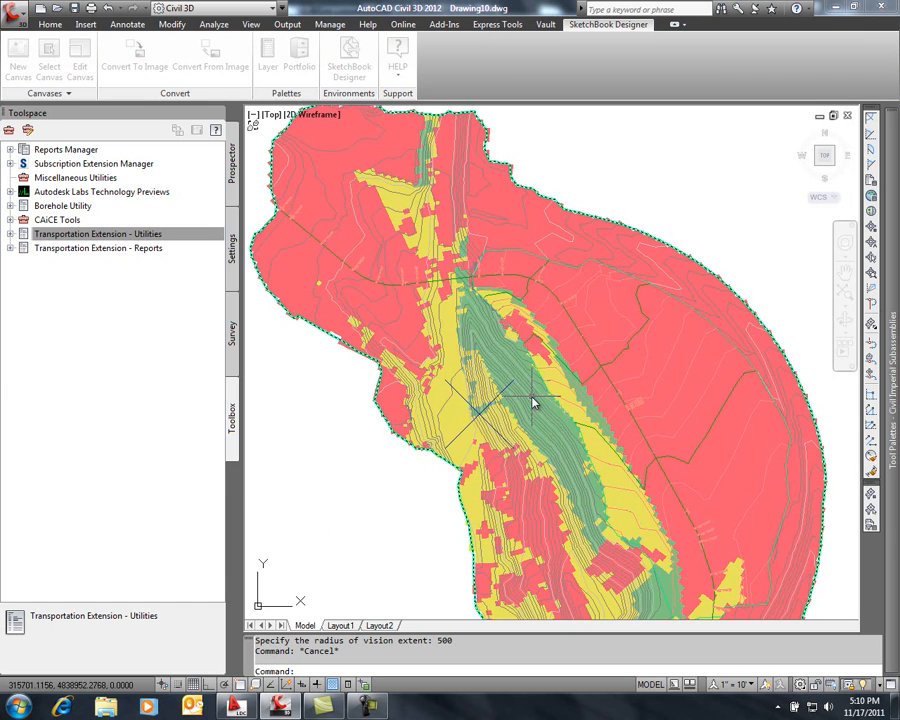
mouse_move(527, 401)
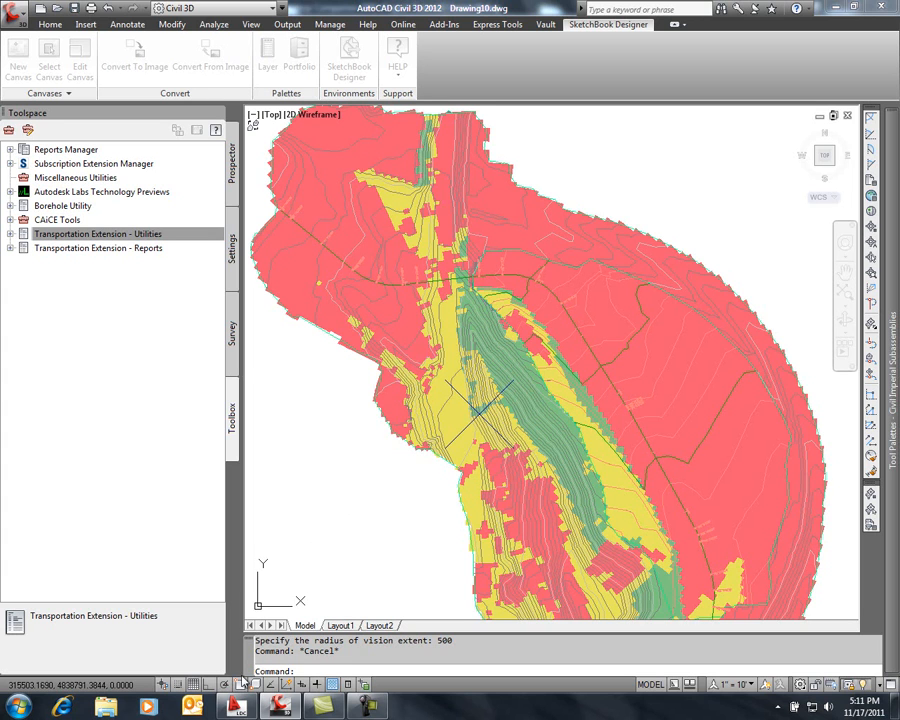
mouse_move(236, 705)
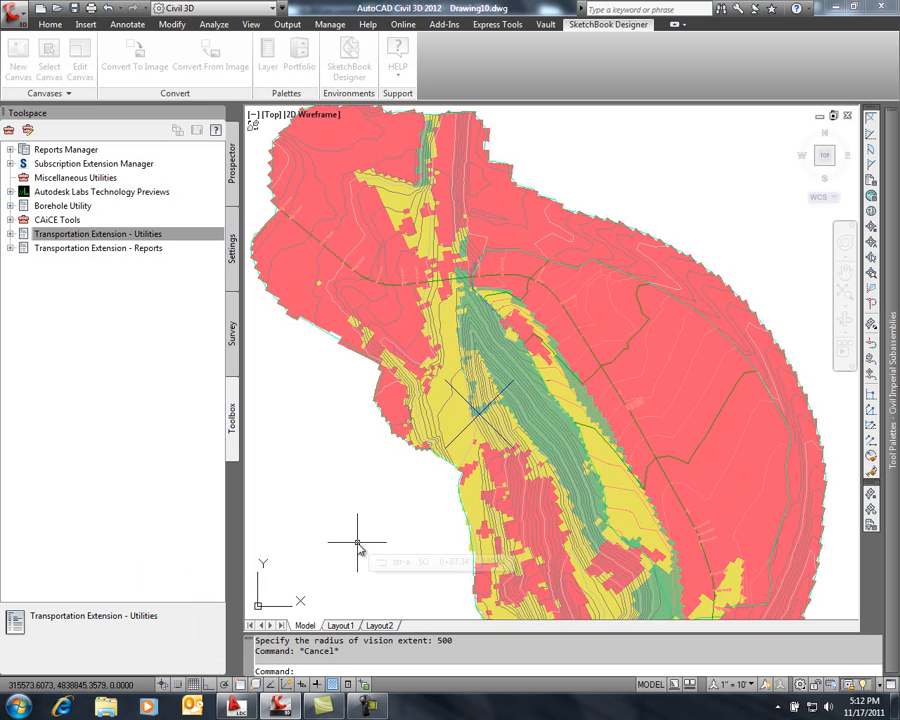
key(Escape)
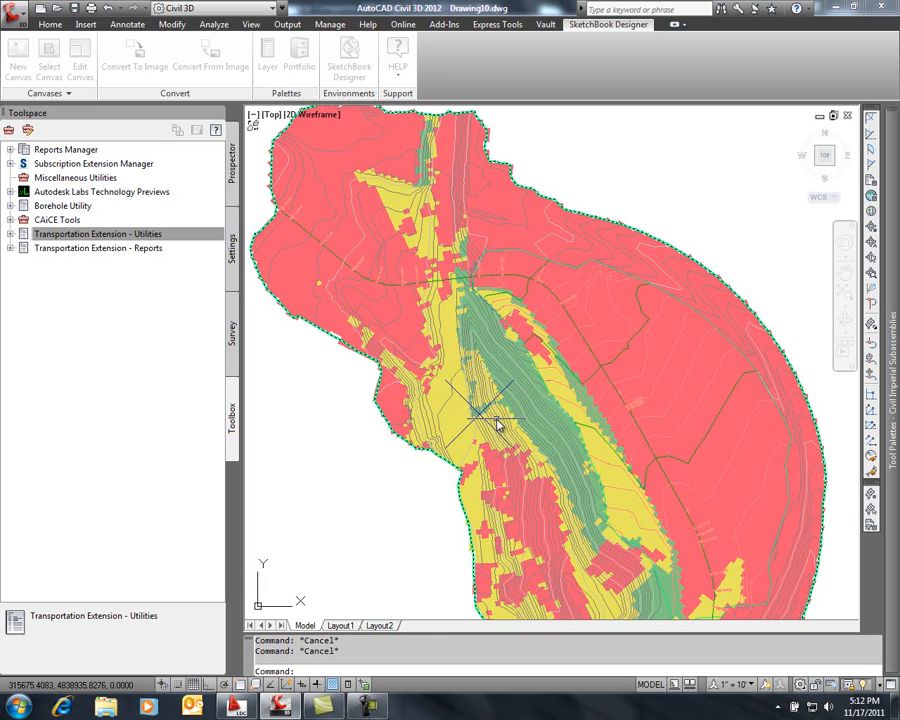
text(u)
key(Return)
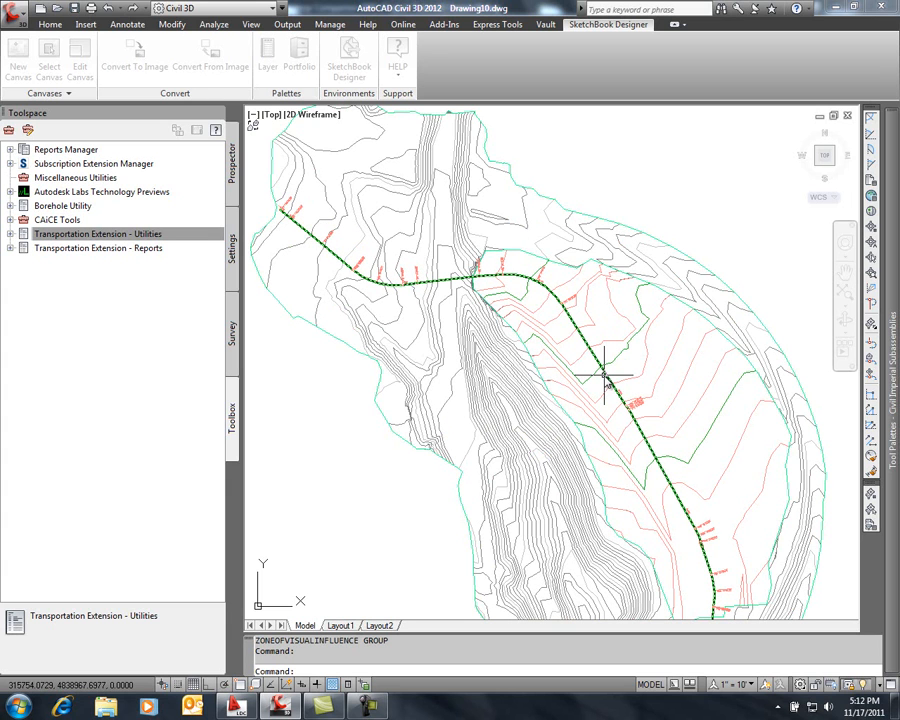
Bring up the drawing's output and export commands
click(288, 25)
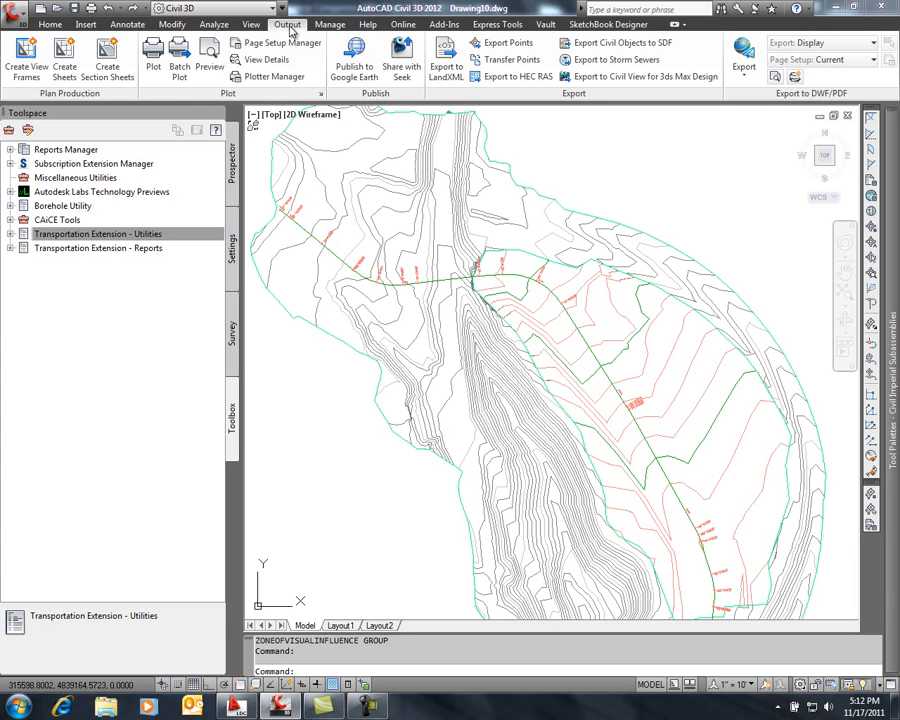